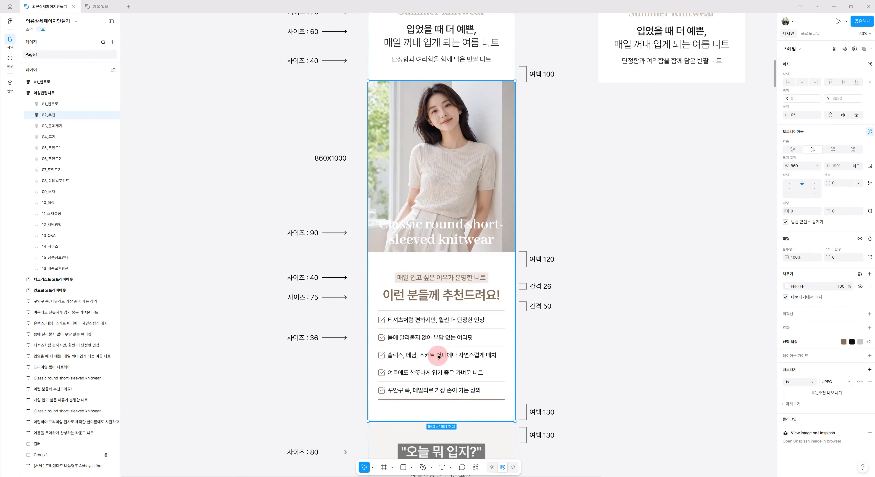
- Draw a frame below the copied intro section and set its size to 860 × 1000, matching the reference photo frame
left_click(420, 193)
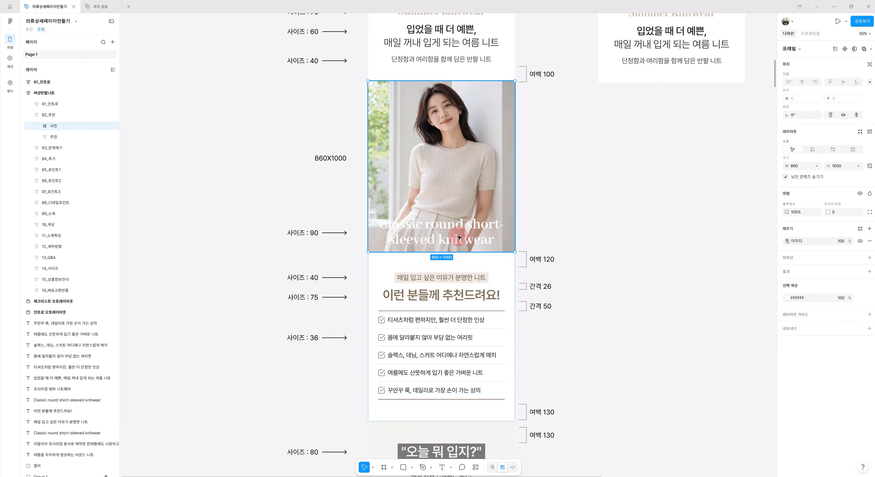
left_click(463, 226)
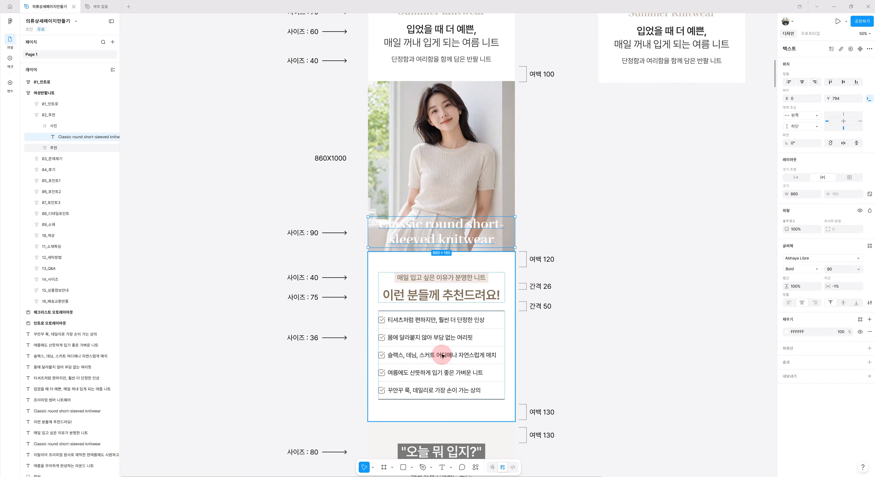
left_click(642, 320)
scroll(632, 254, "right", 4)
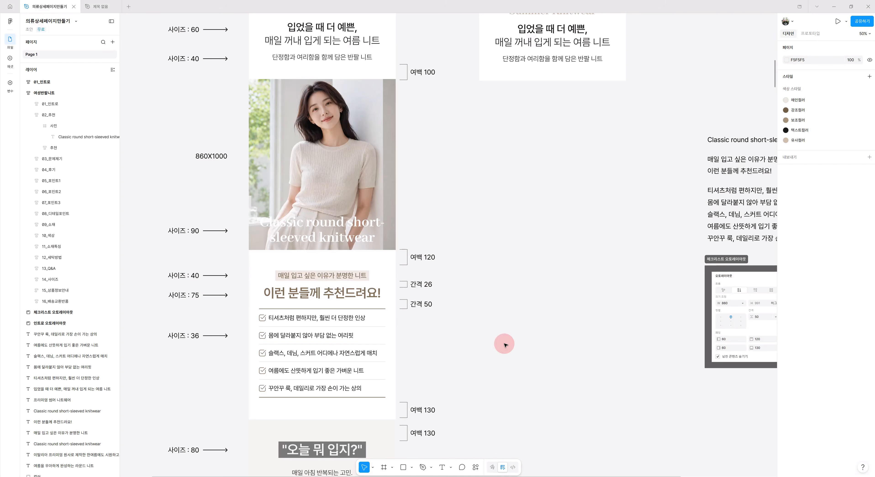
left_click(384, 468)
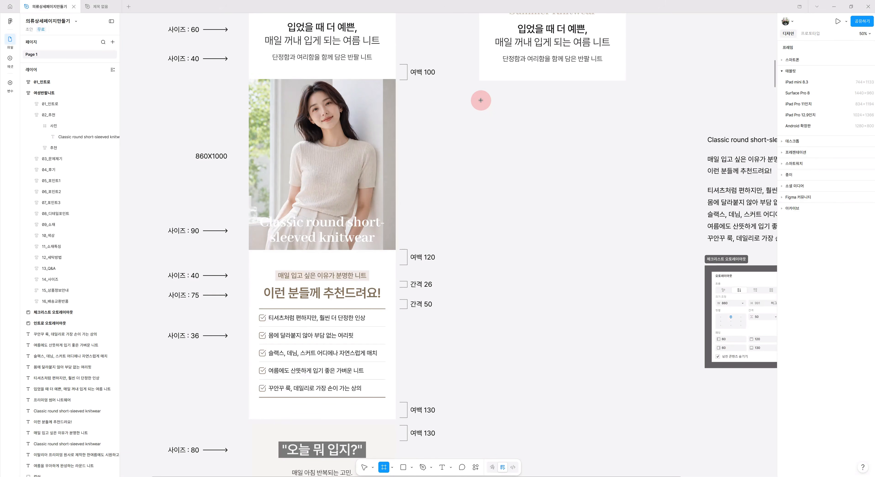
mouse_move(481, 100)
left_mouse_down()
mouse_move(620, 248)
mouse_move(625, 270)
left_mouse_up()
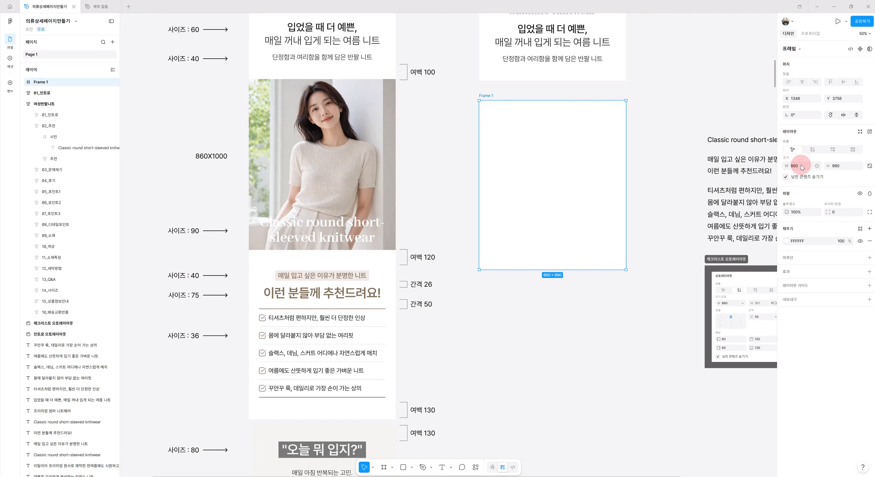
left_click(847, 167)
type("1")
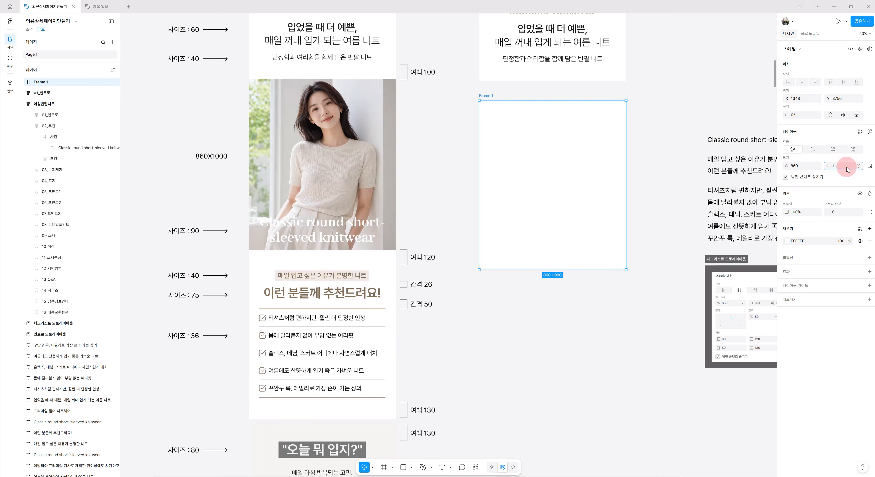
type("000")
key("Return")
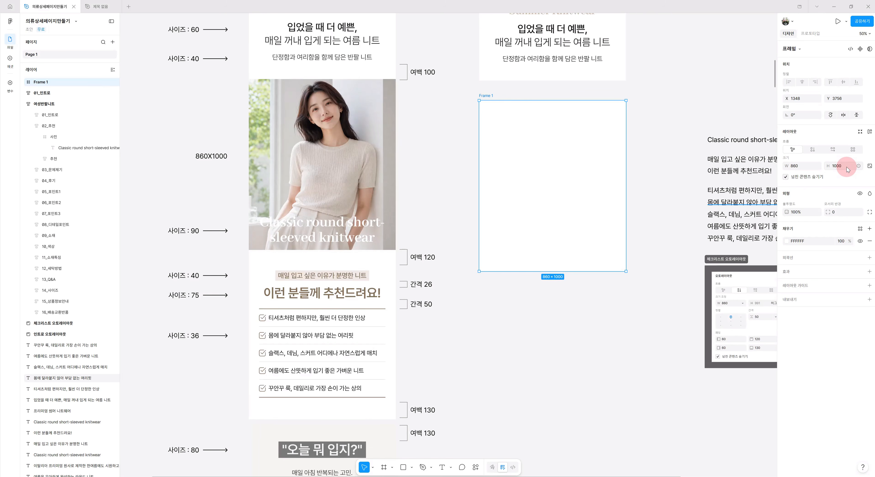
- Change the new frame's fill to an image and upload picture 03 from the 반팔니트이미지 folder
left_click(787, 243)
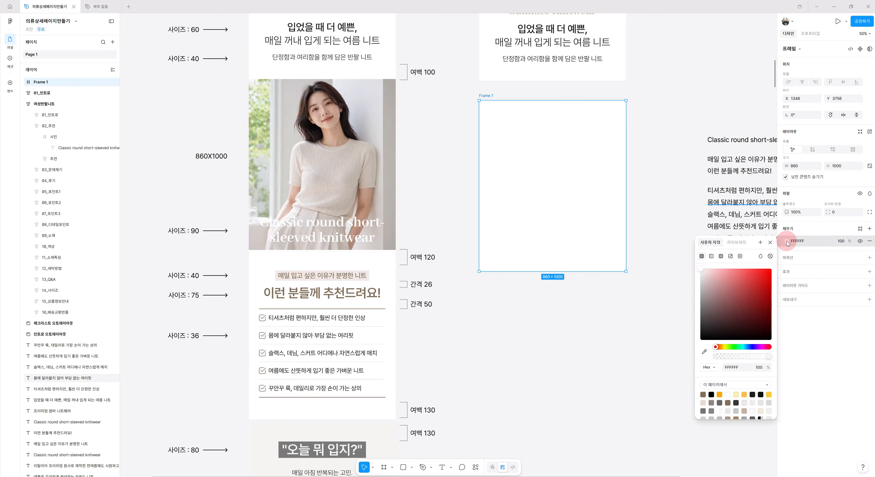
left_click(731, 256)
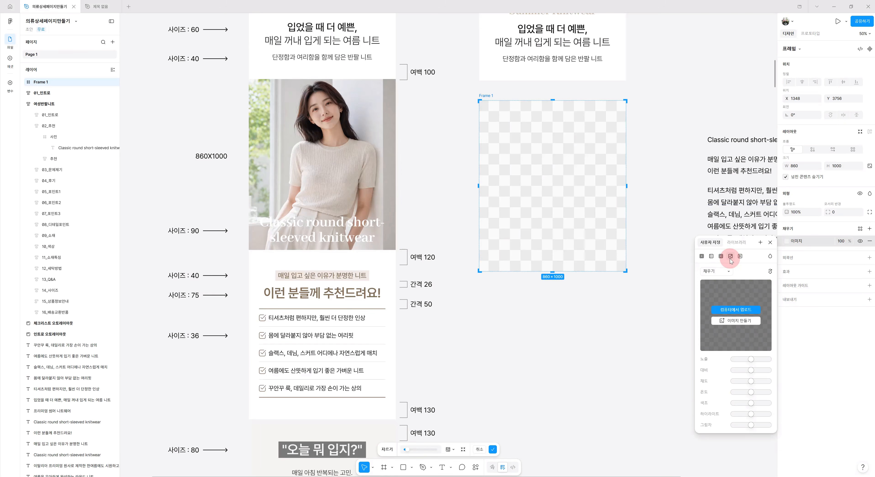
left_click(743, 308)
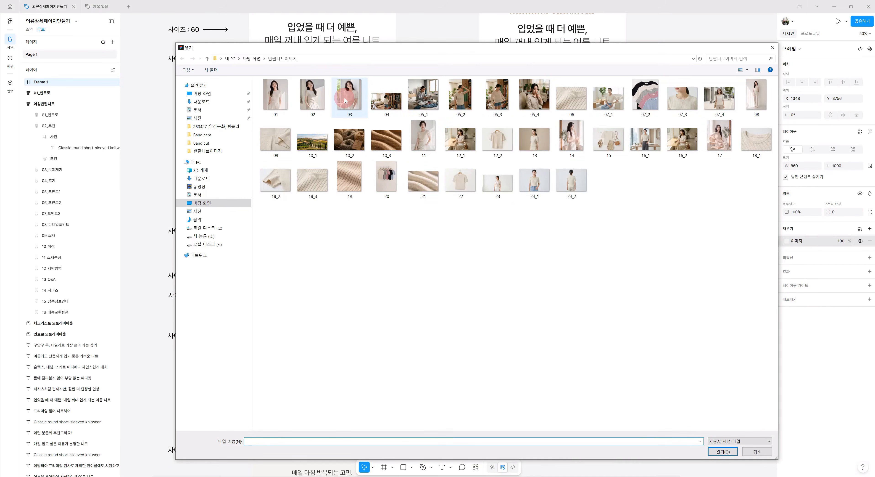
double_click(345, 99)
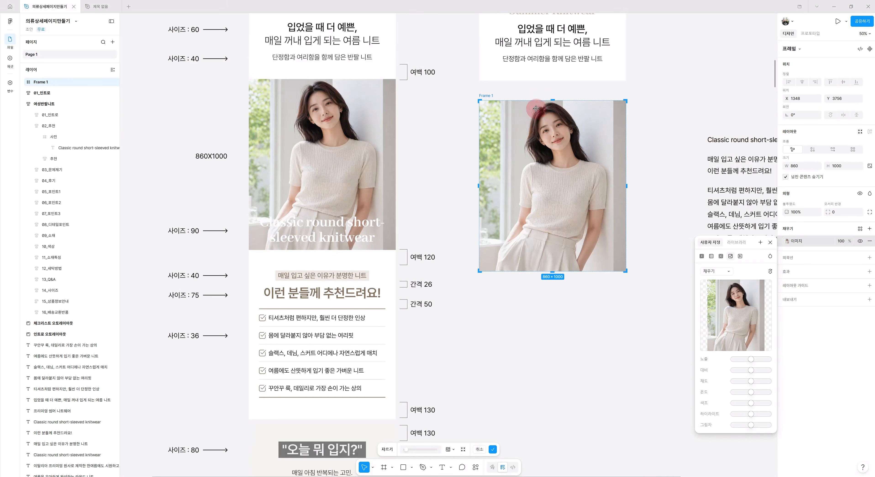
left_click(770, 242)
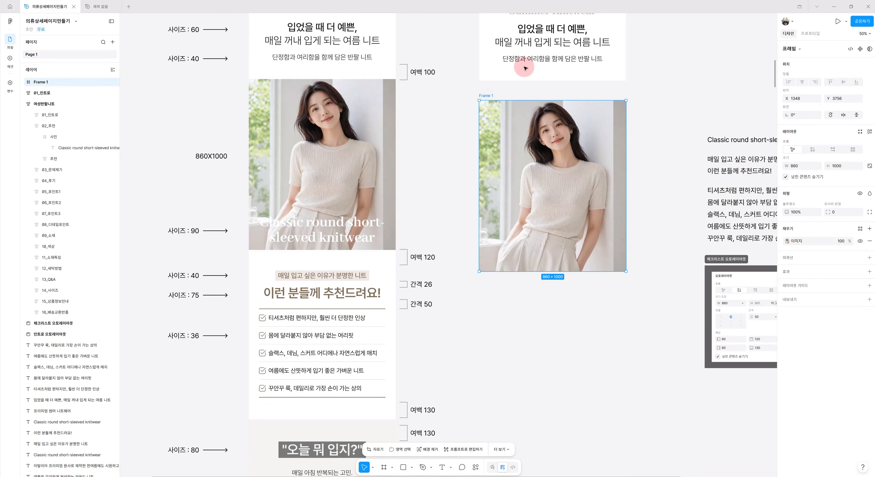
- Rename the new photo frame to 사진
double_click(490, 95)
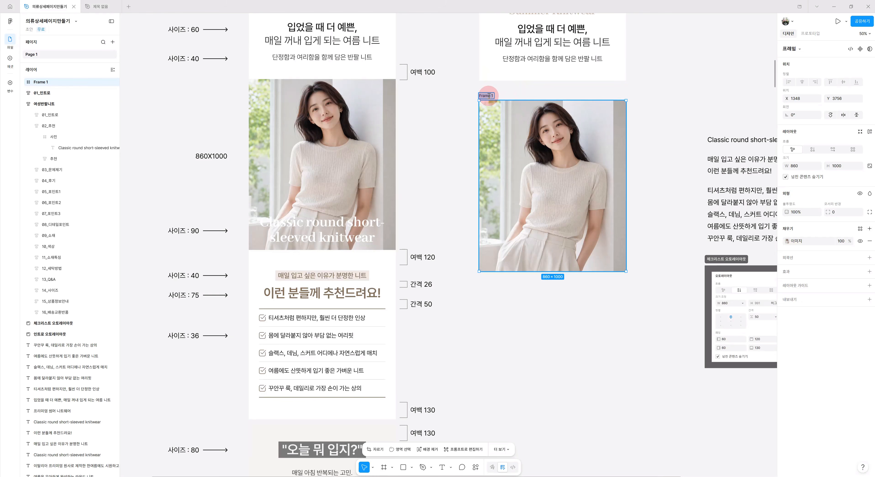
type("ㅅㅏ진")
key("Return")
- Copy the "Classic round short-sleeved knitwear" headline from the intro section and paste it into the 사진 frame
scroll(562, 288, "up", 3)
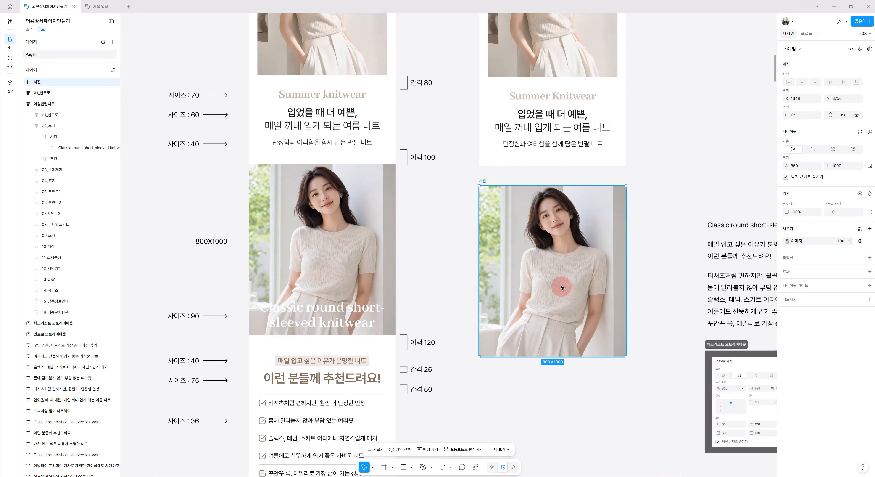
scroll(645, 301, "up", 6)
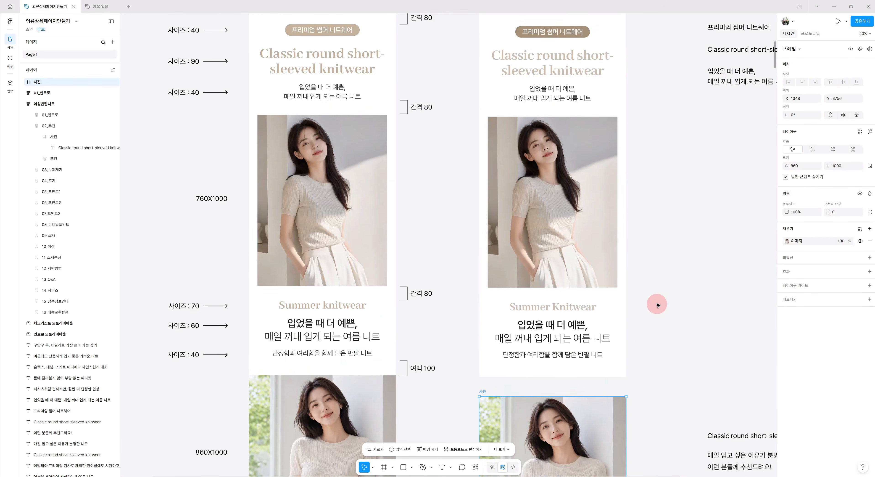
scroll(657, 305, "up", 3)
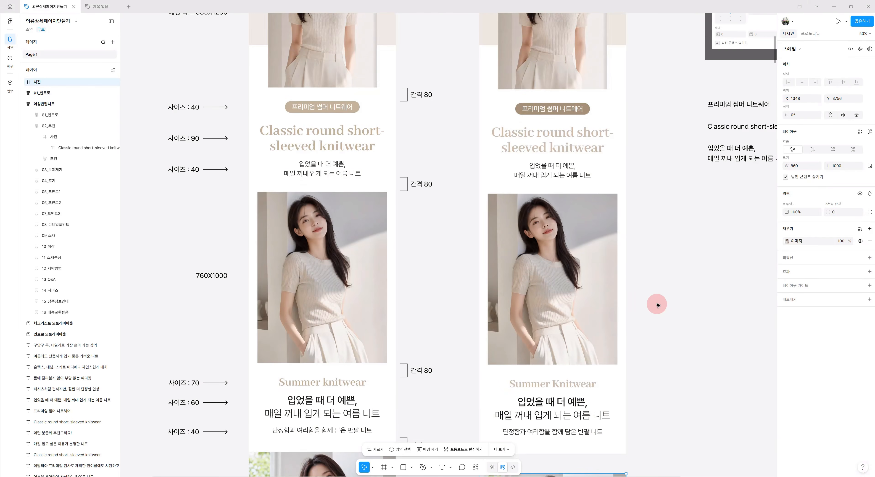
left_click(564, 136)
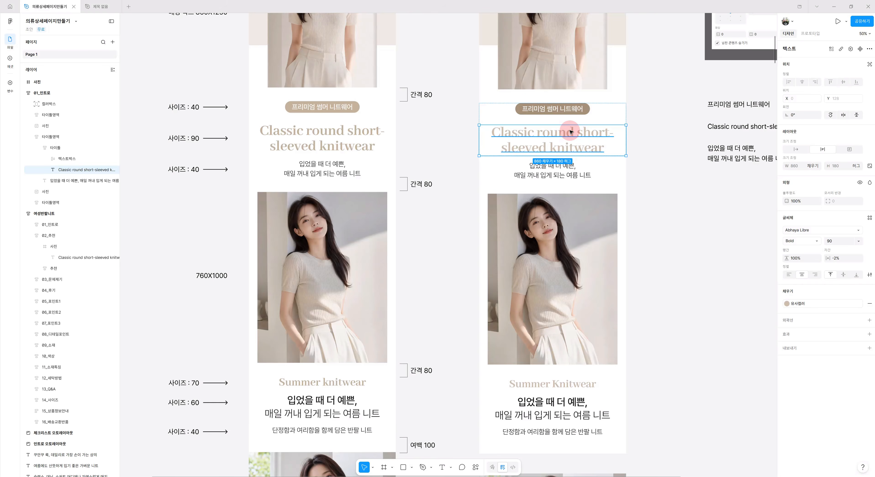
scroll(609, 329, "down", 11)
scroll(609, 330, "down", 2)
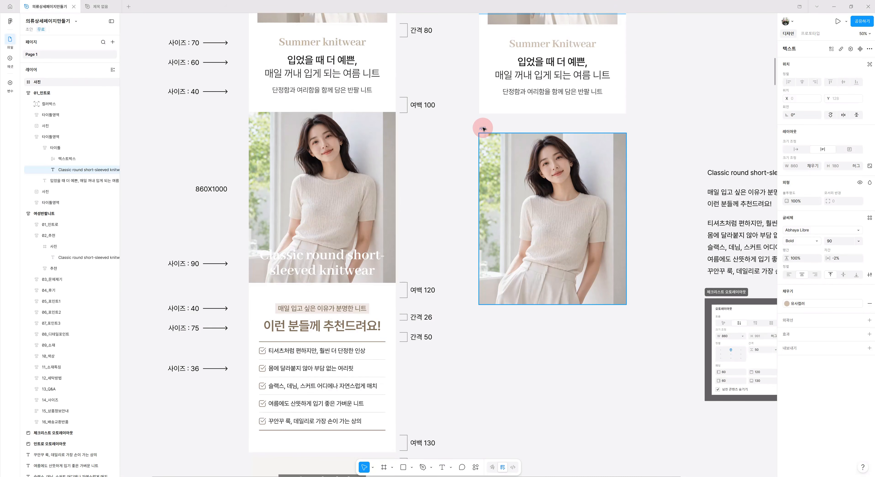
left_click(483, 128)
key("ctrl+v")
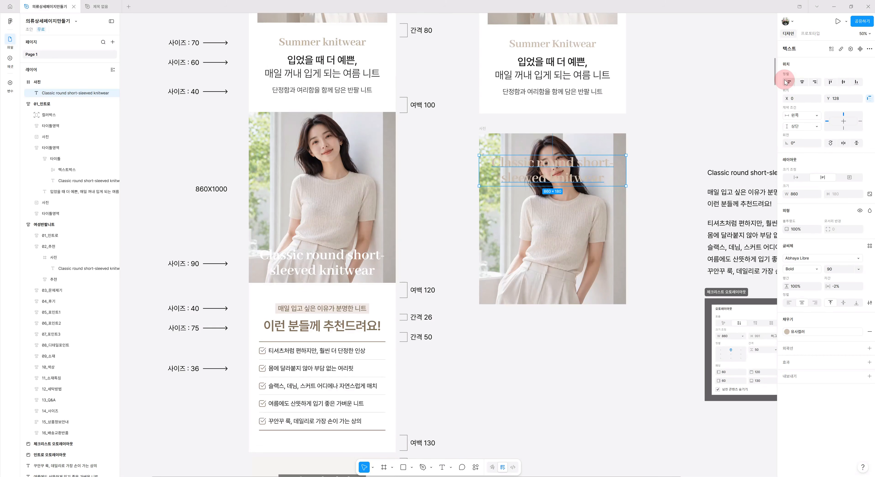
- Align the pasted headline to the horizontal centre and bottom of the photo frame, and nudge it up 20 px to Y 800
left_click(802, 81)
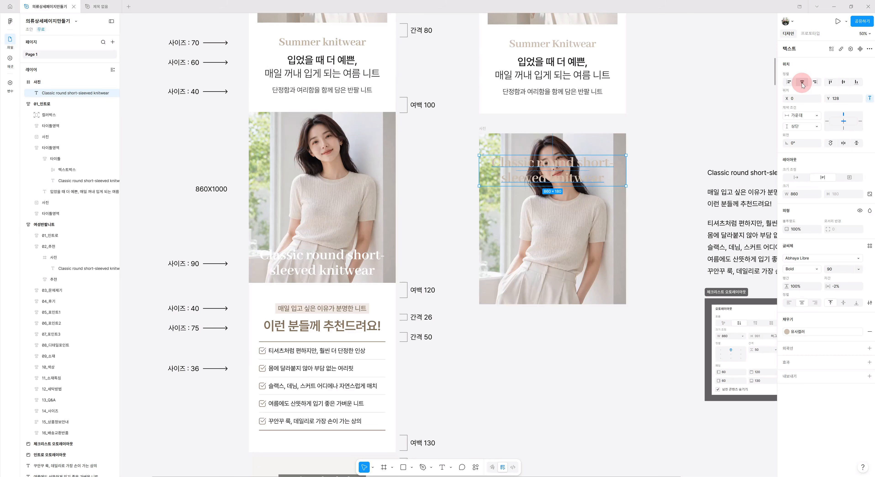
left_click(856, 82)
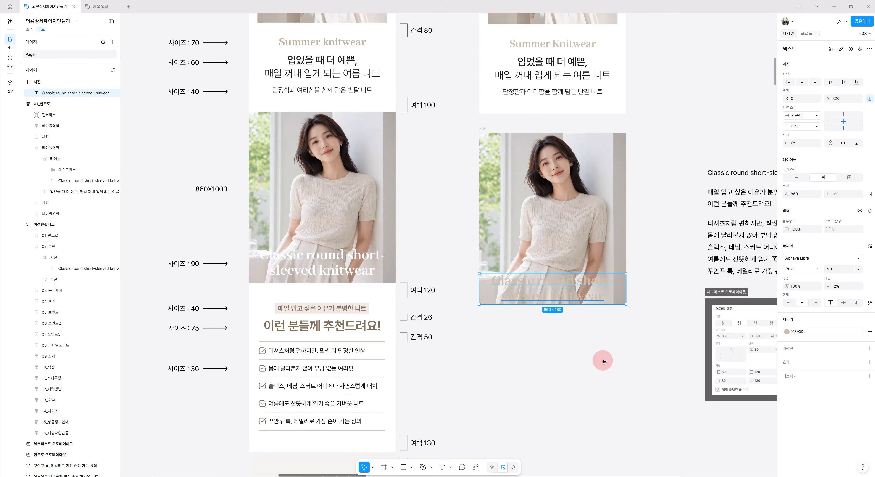
key("shift+Up")
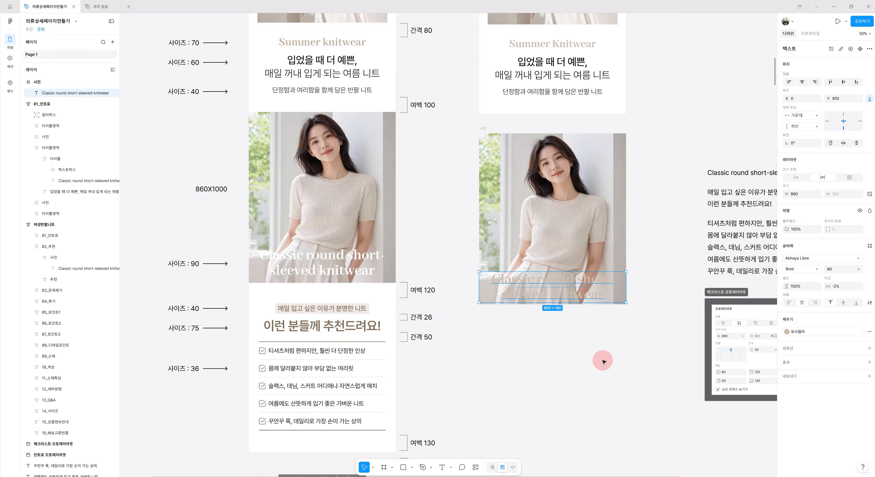
key("shift+Up")
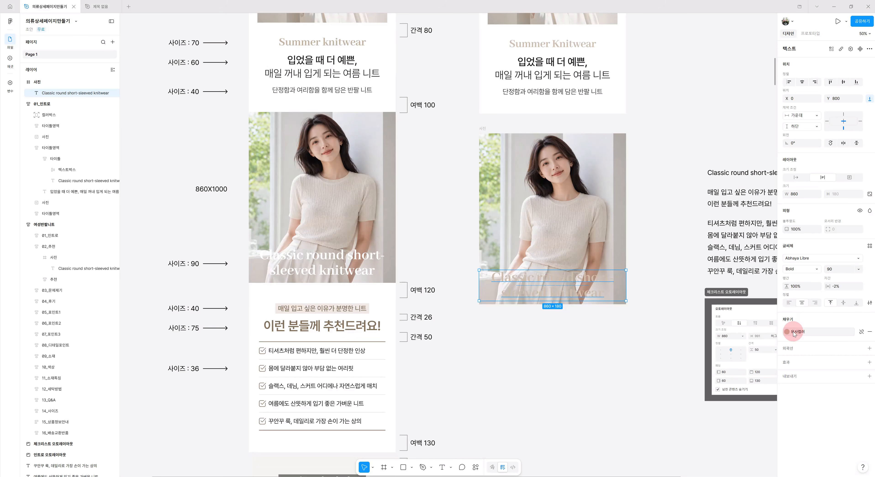
- Detach the headline's 유사컬러 colour style and set its fill to white, FFFFFF
left_click(861, 332)
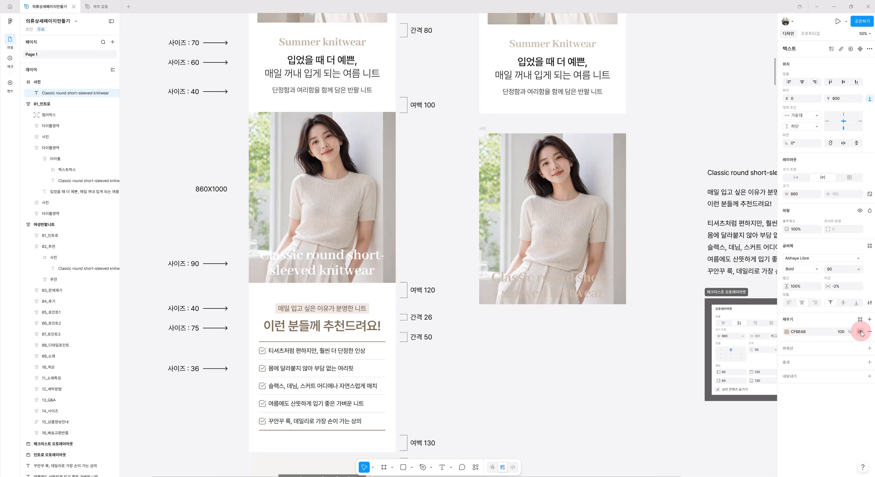
left_click(787, 332)
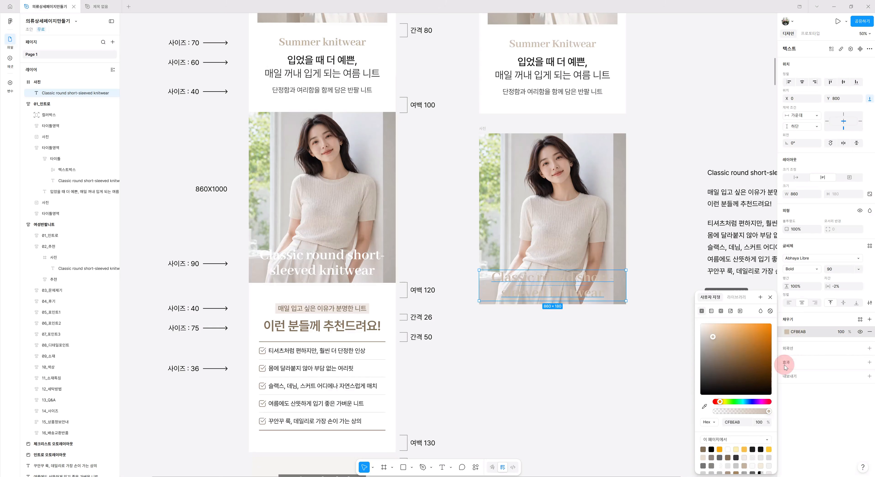
left_click(729, 449)
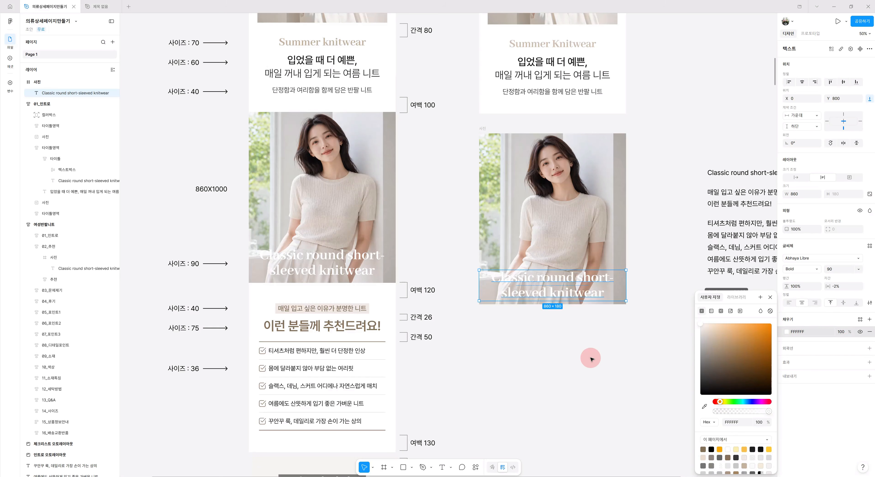
left_click(591, 358)
- Add the text "매일 입고 싶은 이유가 분명한 니트" and position it in the empty area below the photo frame
left_click_drag(673, 367, 635, 338)
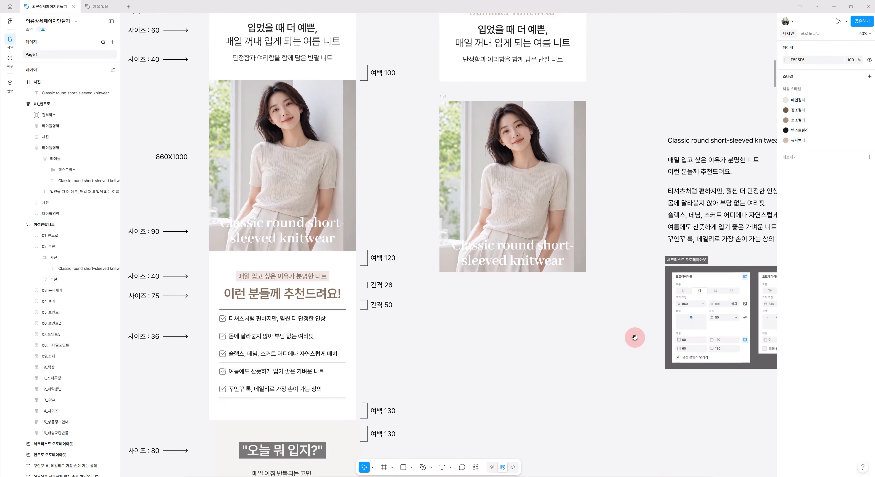
left_click(441, 470)
left_click(465, 295)
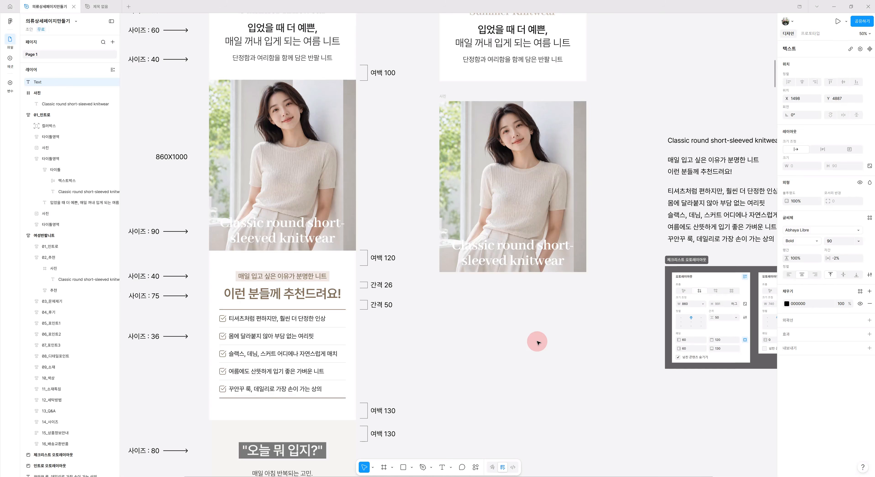
type("맹일")
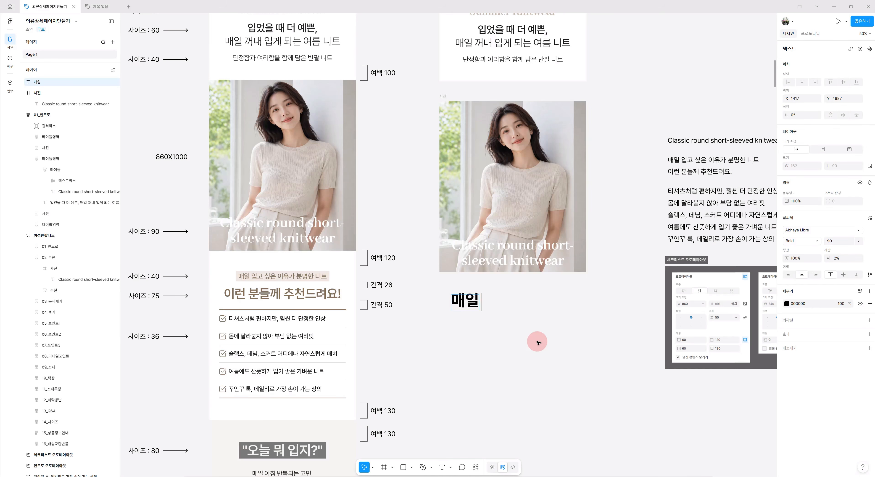
type(" 입ㄱ고 싶은 이")
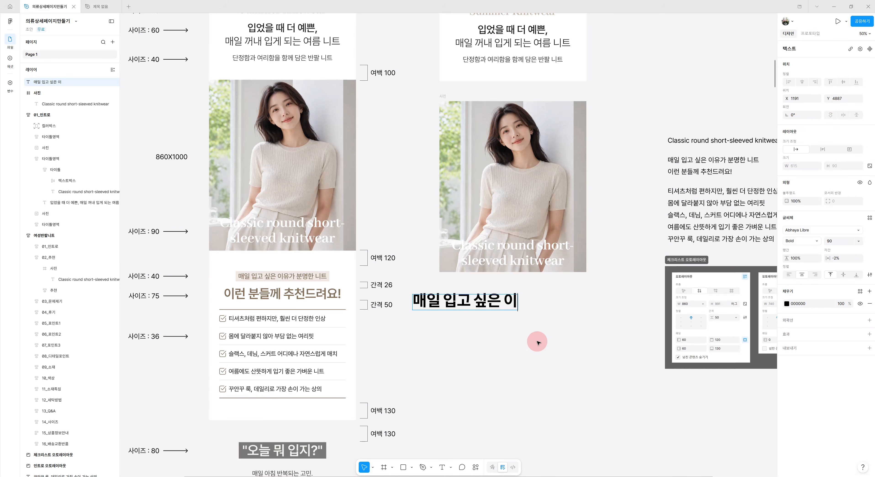
type("육가 분명하")
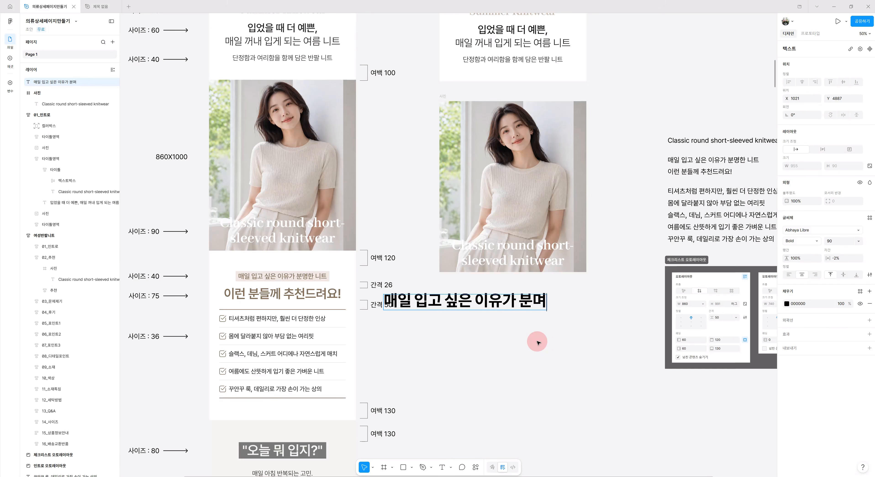
type("한 니트")
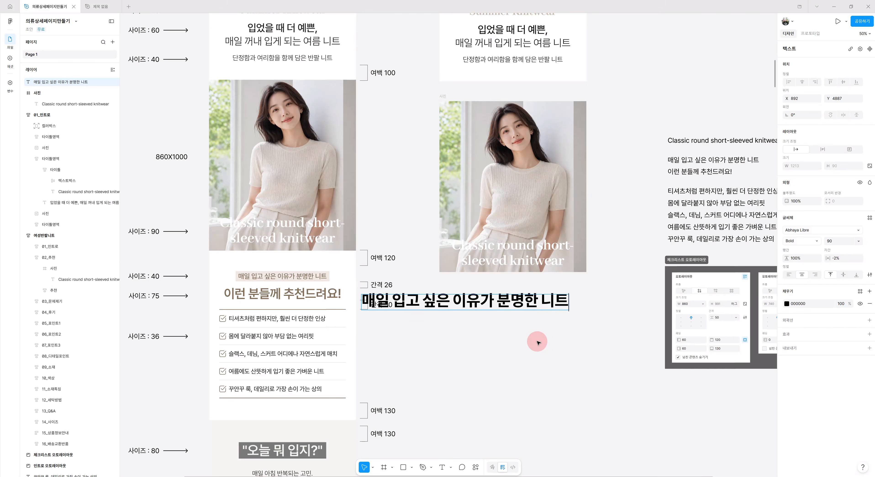
key("Escape")
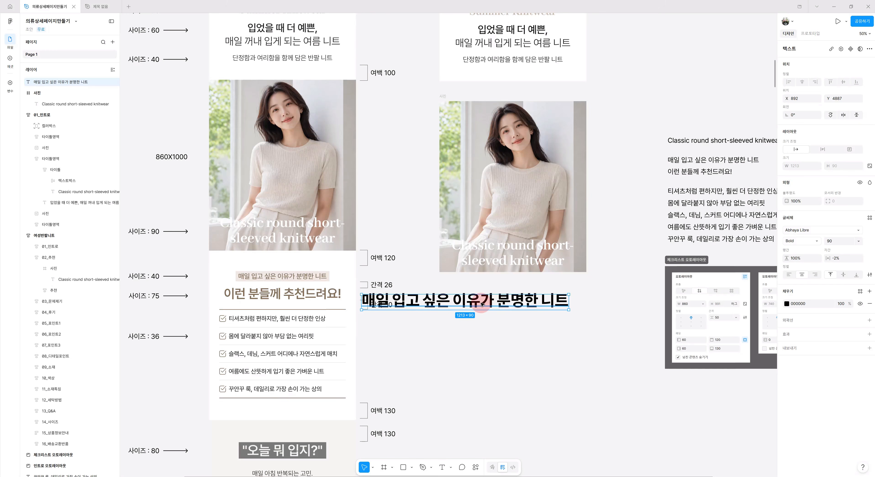
left_click_drag(482, 304, 538, 313)
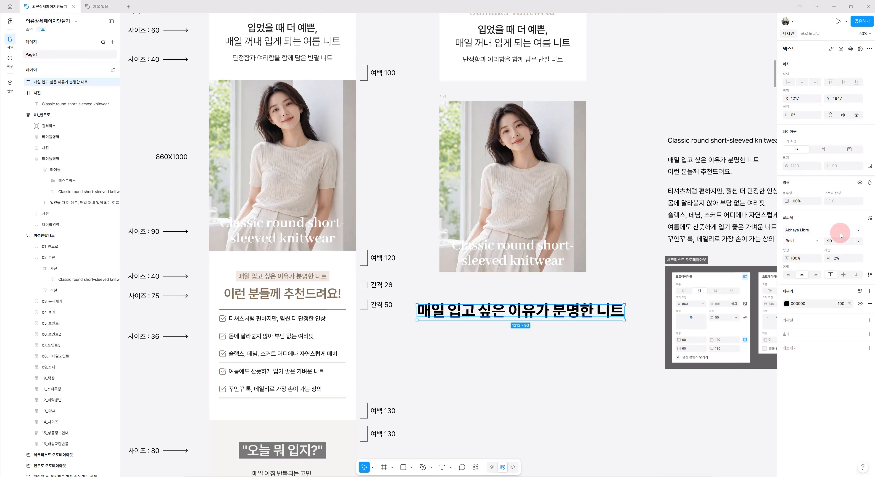
- Change the font of the "매일 입고 싶은 이유가 분명한 니트" text to Pretendard
left_click(839, 232)
type("pre")
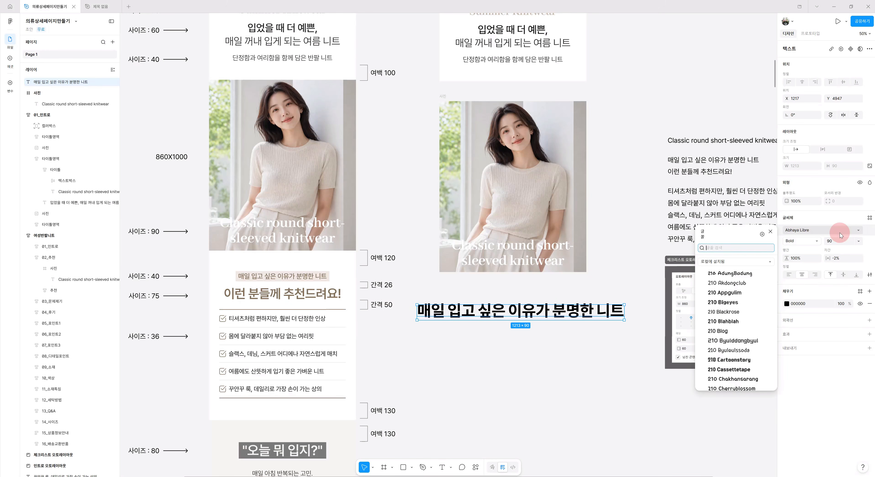
key("BackSpace")
type("t")
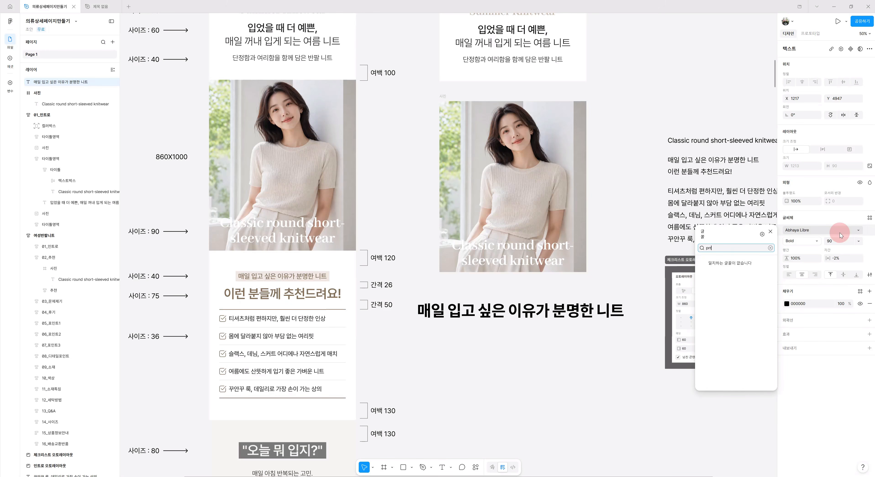
key("BackSpace")
type("e")
left_click(721, 288)
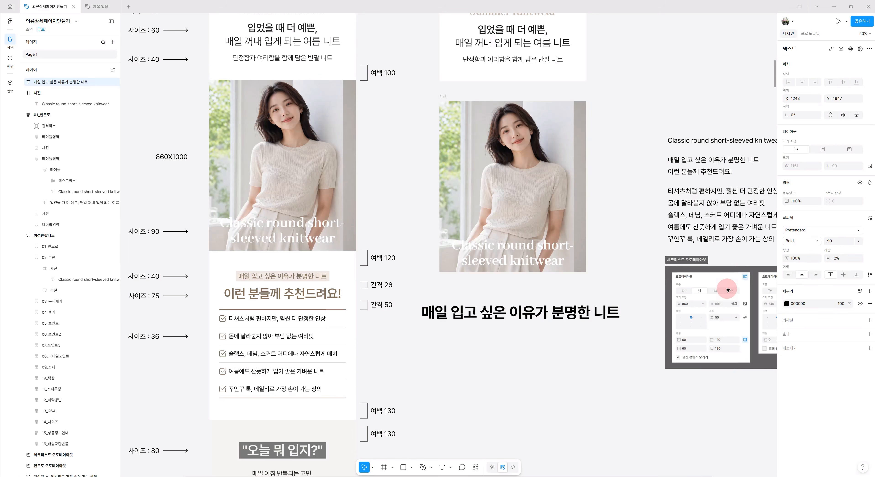
- Set the "매일 입고 싶은 이유가 분명한 니트" text to size 40 and Medium weight
left_click(841, 243)
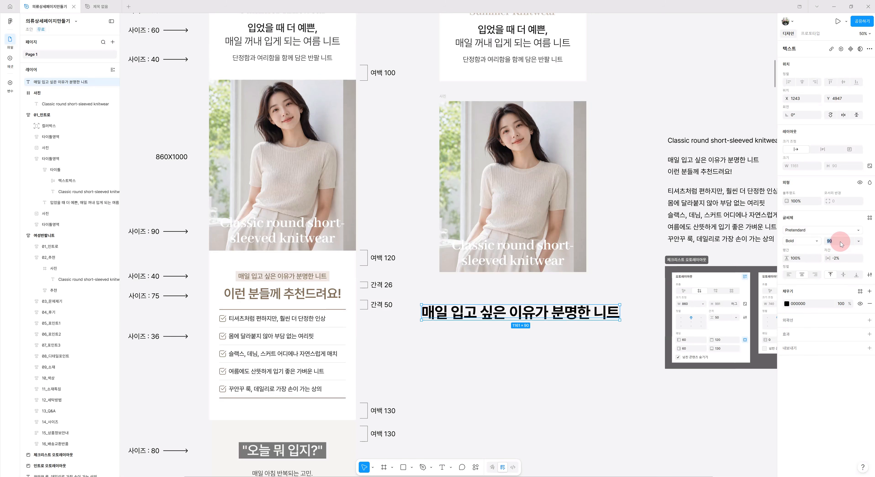
key("Return")
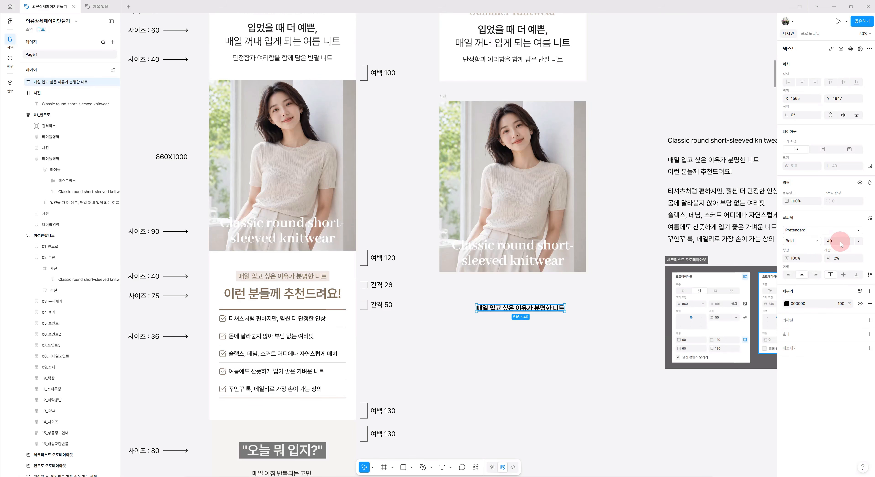
left_click(816, 243)
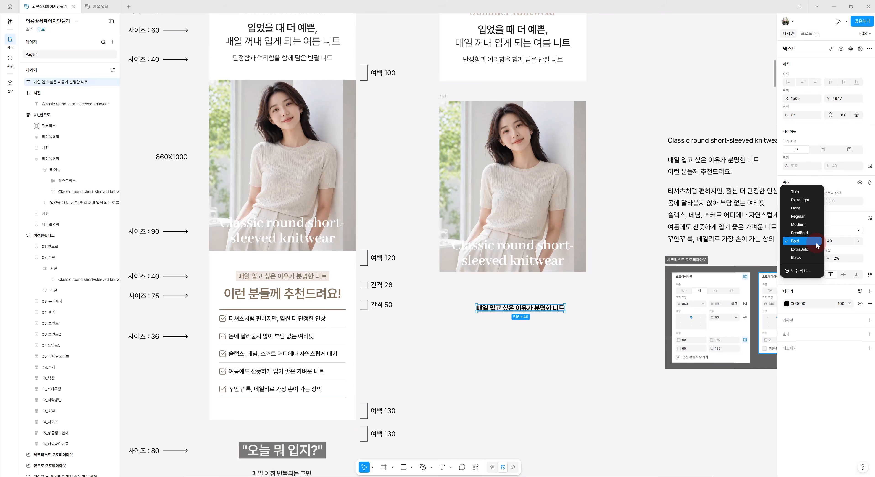
left_click(807, 224)
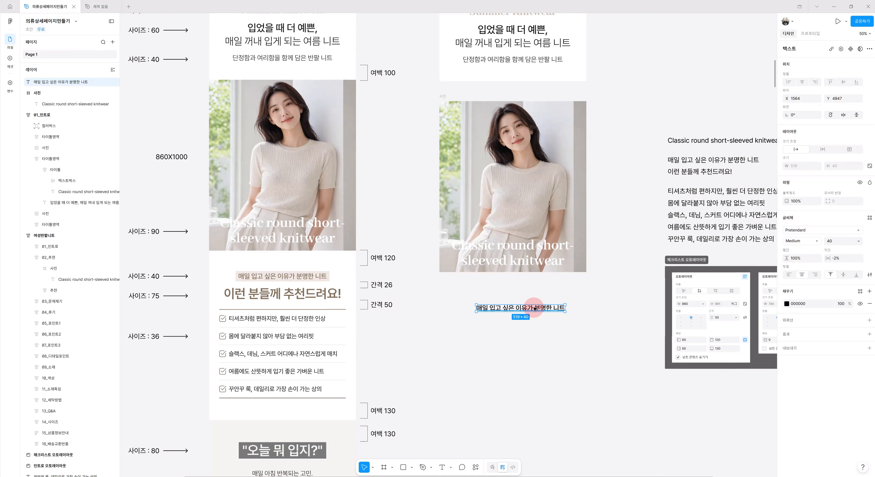
- Wrap the subtitle text in an auto layout frame and rename the frame 텍스트박스
key("shift+a")
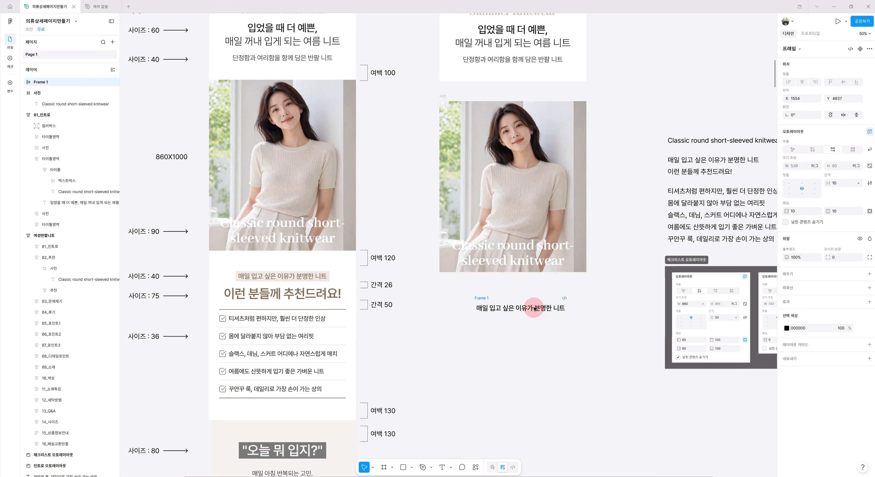
double_click(483, 298)
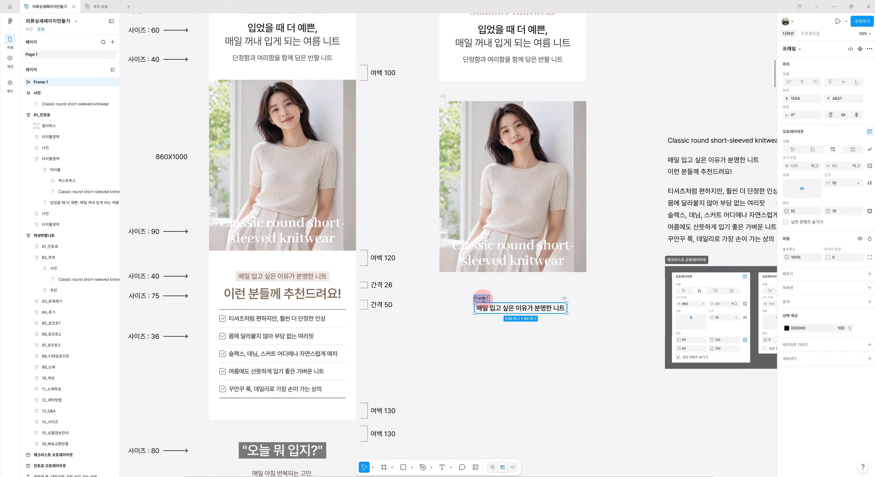
key("BackSpace")
type("텍스트박스")
key("Return")
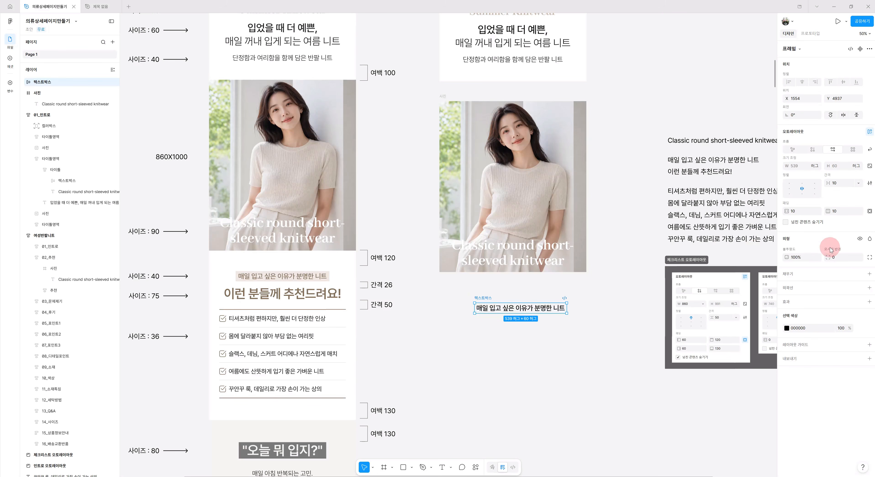
- Fill the 텍스트박스 frame with the 메인컬러 colour style and set its horizontal padding to 20
left_click(791, 274)
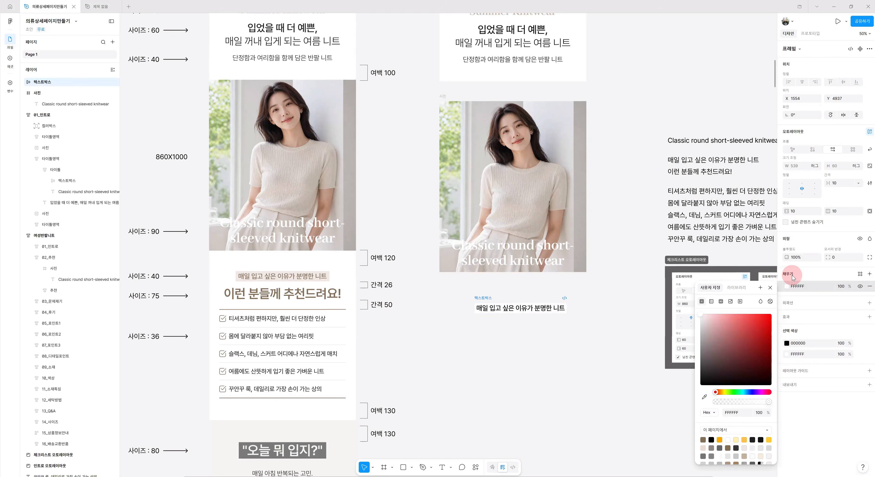
left_click(741, 289)
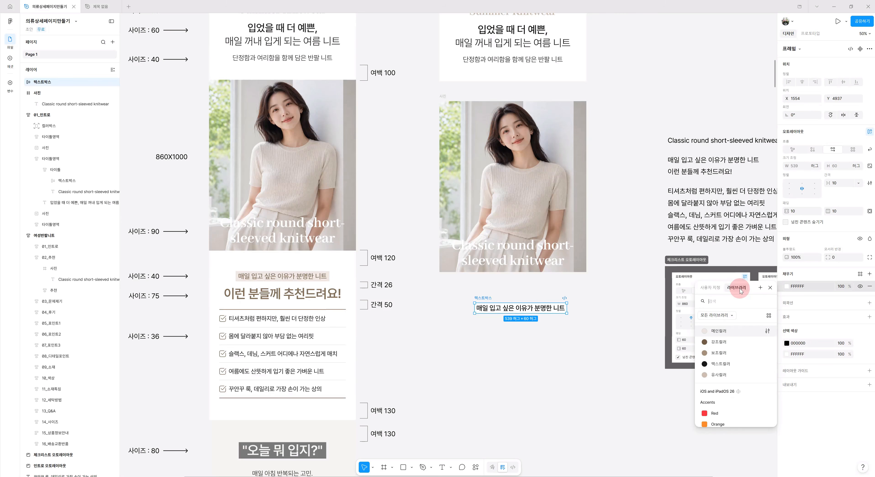
left_click(719, 333)
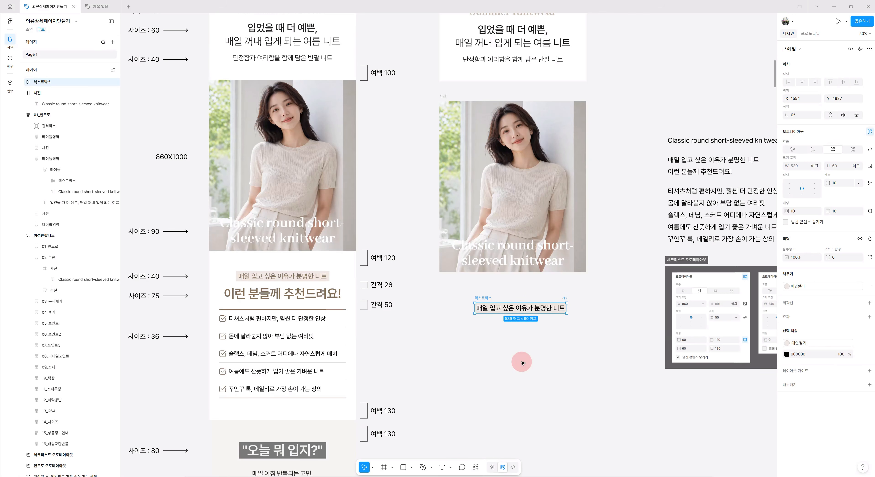
scroll(522, 362, "up", 10)
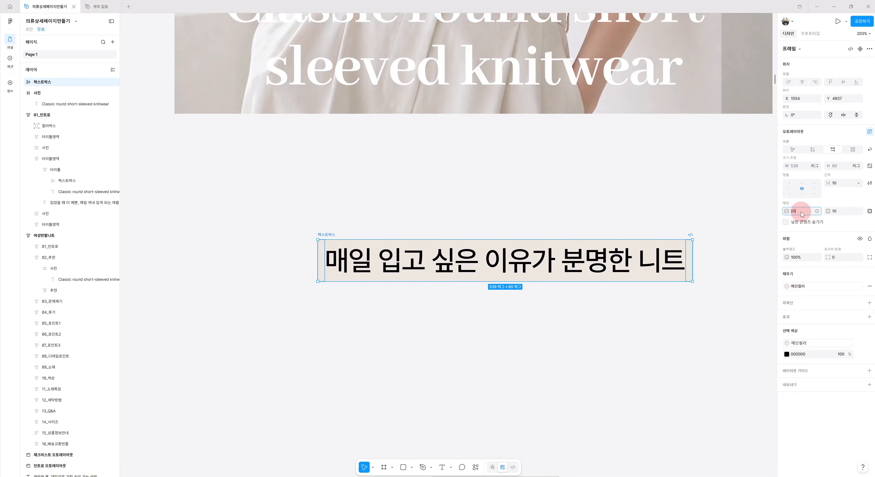
key("Return")
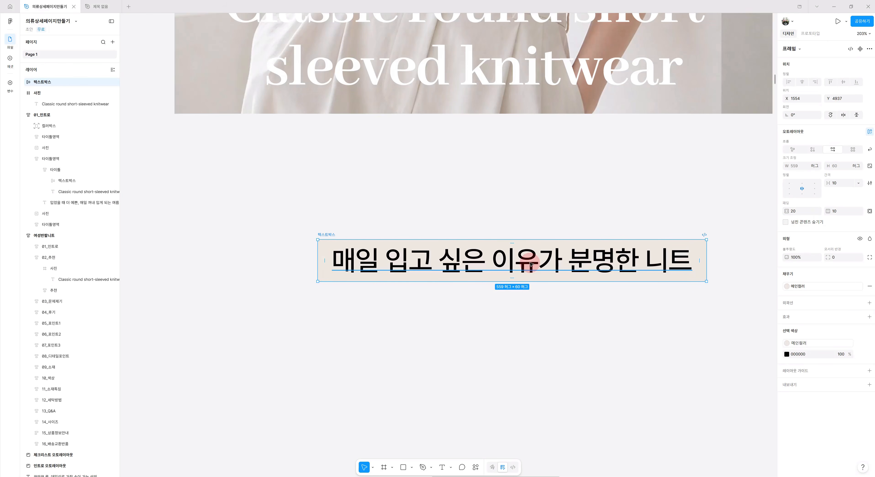
- Apply the 강조컬러 colour style to the text inside the 텍스트박스 frame
left_click(546, 261)
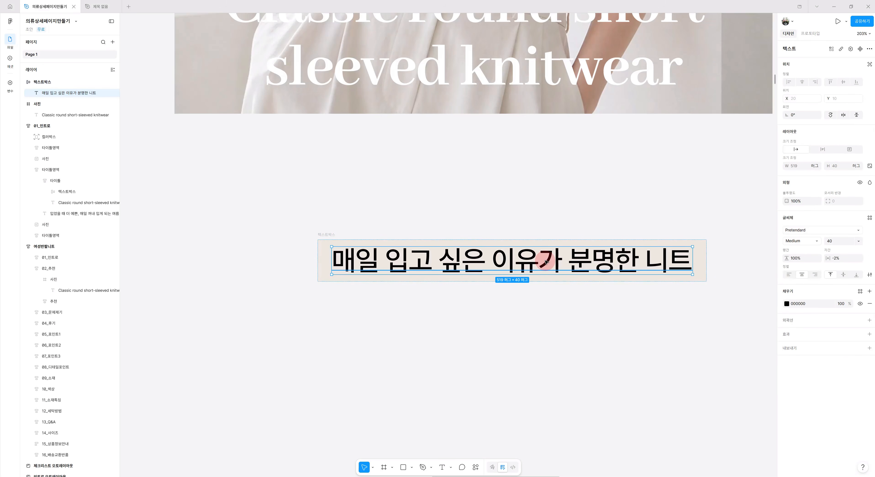
left_click(787, 303)
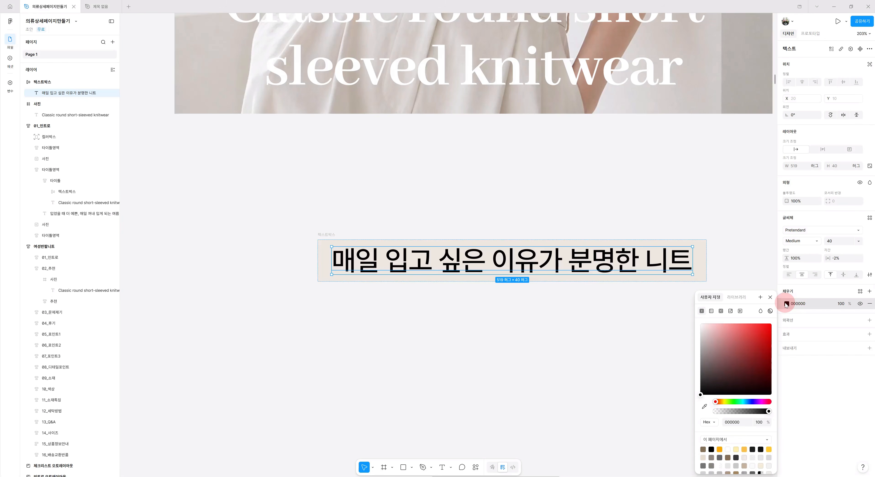
left_click(741, 301)
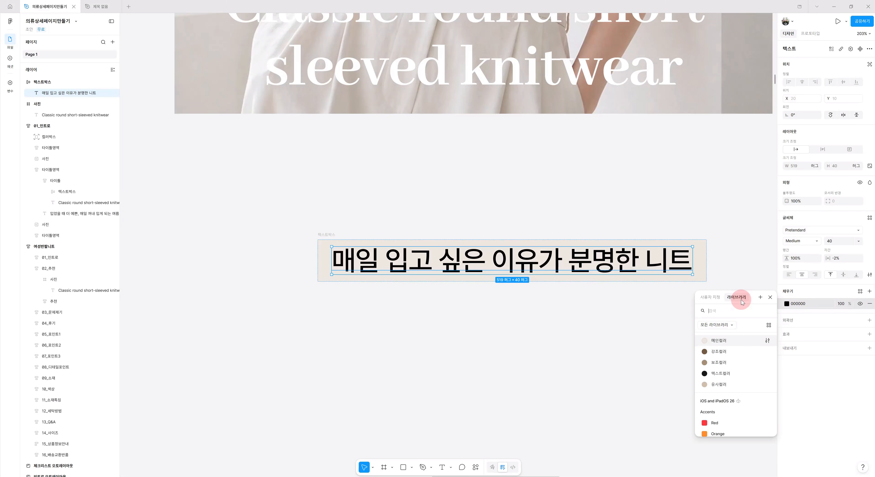
left_click(721, 352)
left_click(703, 322)
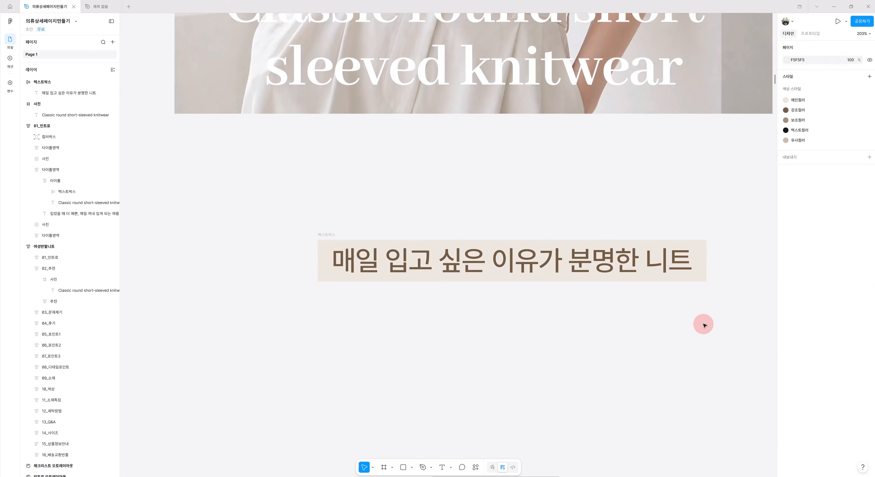
- Add the title text "이런 분들께 추천드려요!" in the empty area below the 텍스트박스 frame
scroll(702, 321, "down", 5)
scroll(702, 321, "down", 2)
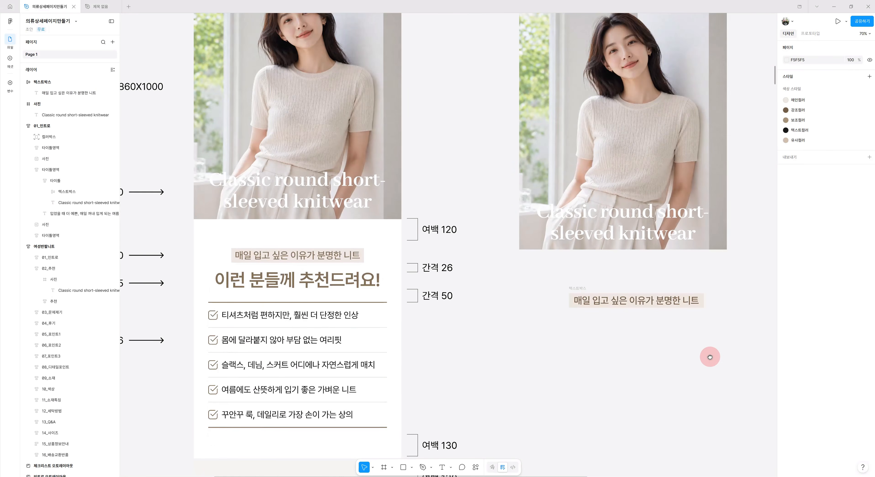
scroll(700, 340, "down", 2)
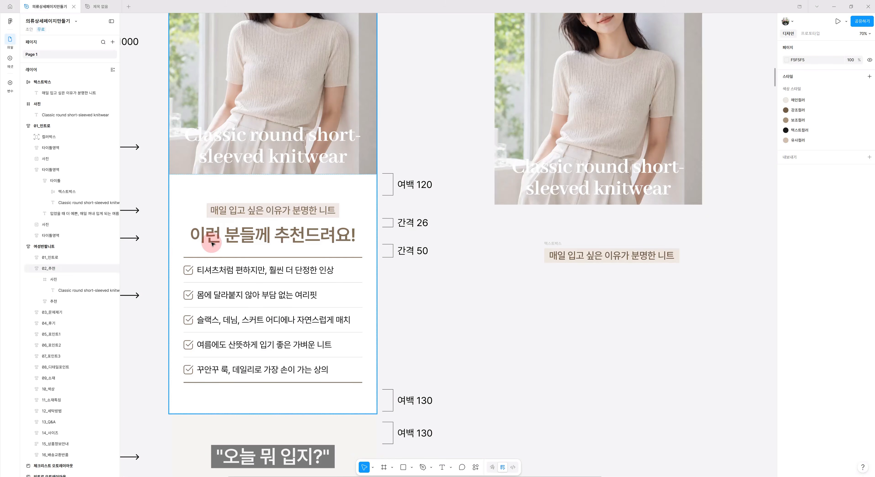
left_click(442, 469)
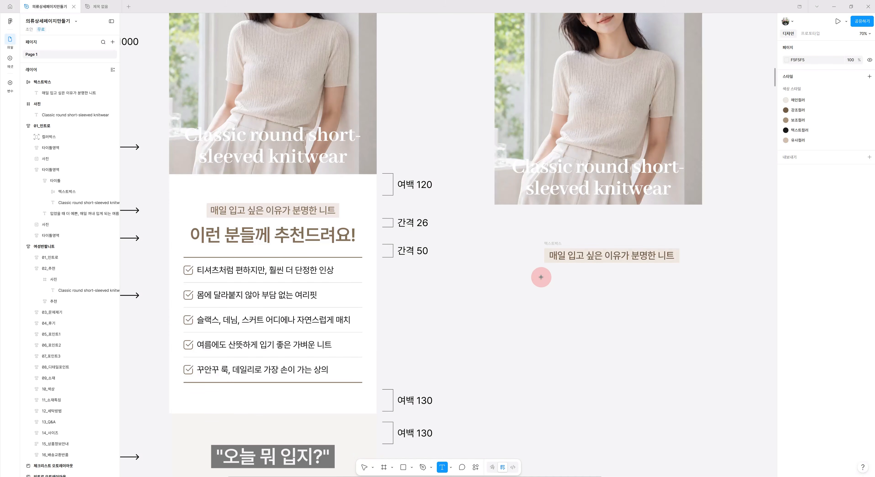
left_click(535, 288)
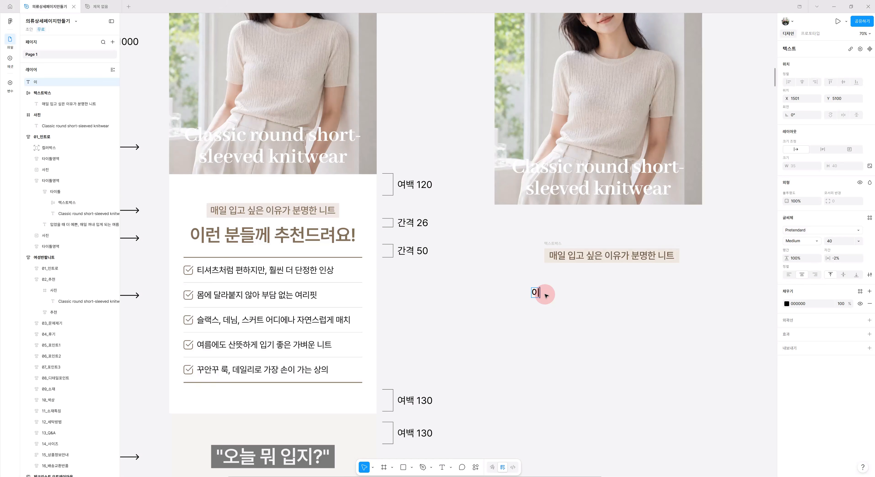
type("이런 분들께 ㅔ 추천드려요")
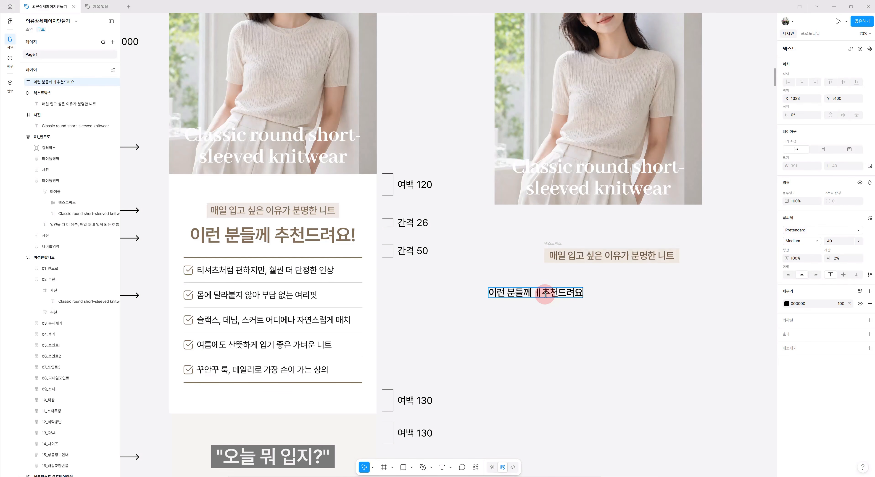
type("!")
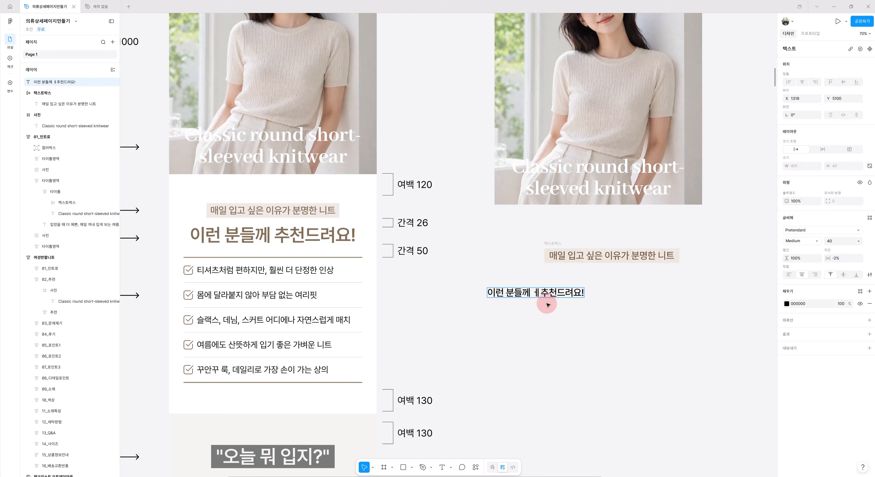
left_click(530, 294)
key("Delete")
key("Delete")
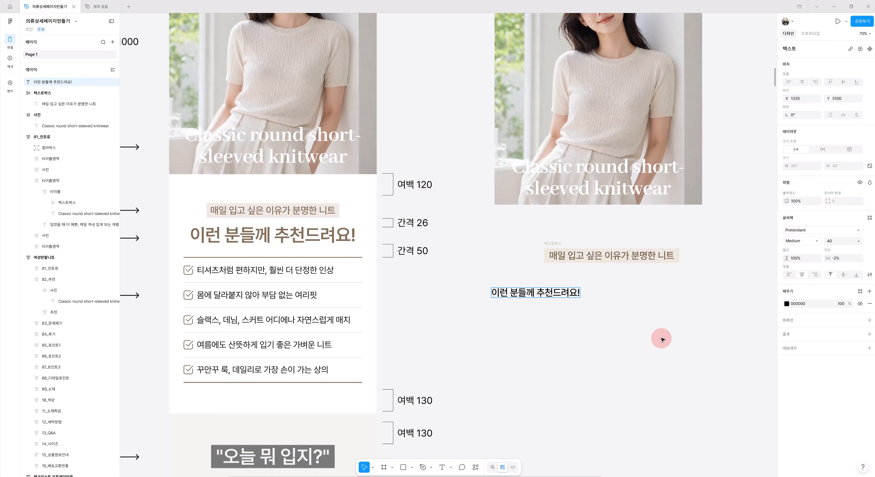
key("Escape")
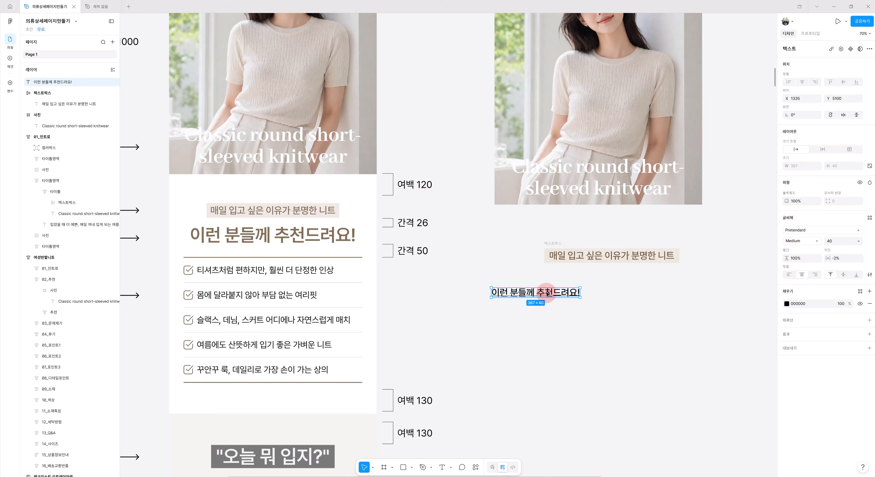
- Set the "이런 분들께 추천드려요!" title to size 75 and SemiBold weight
scroll(681, 307, "left", 3)
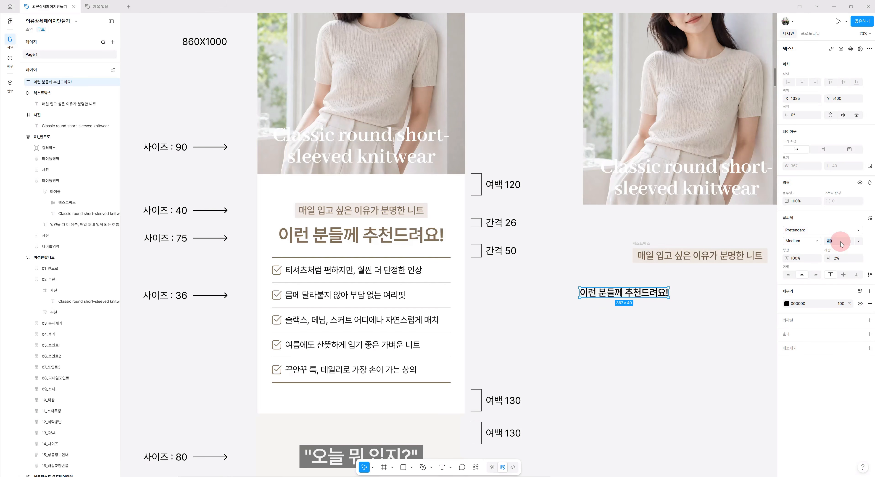
key("Return")
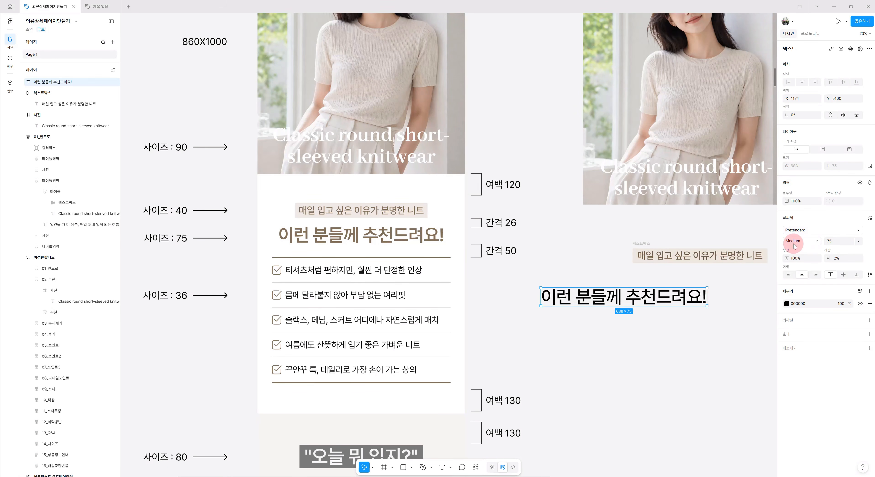
left_click(817, 241)
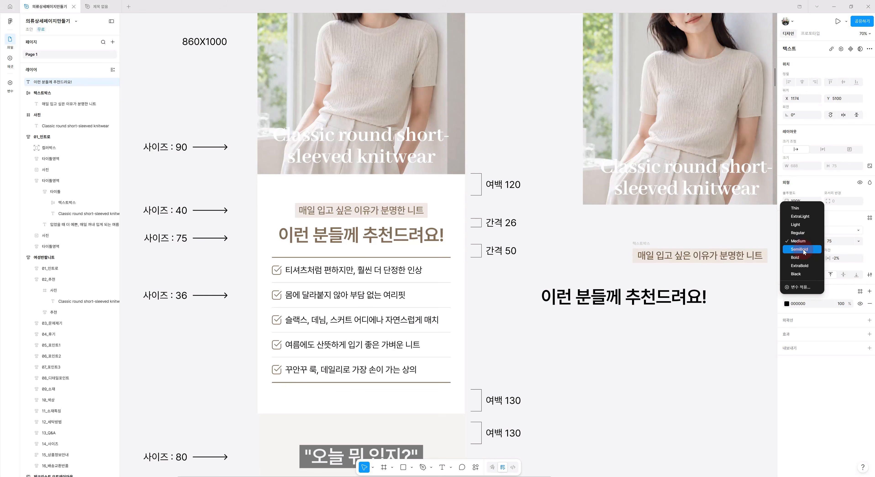
left_click(803, 249)
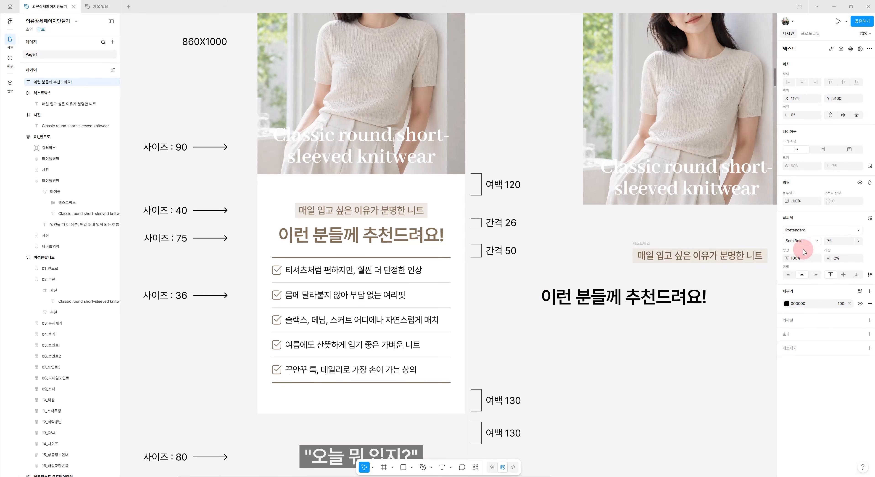
- Apply the 강조컬러 colour style to the title and move it directly beneath the 텍스트박스 frame, centred on it
left_click(787, 303)
left_click(736, 298)
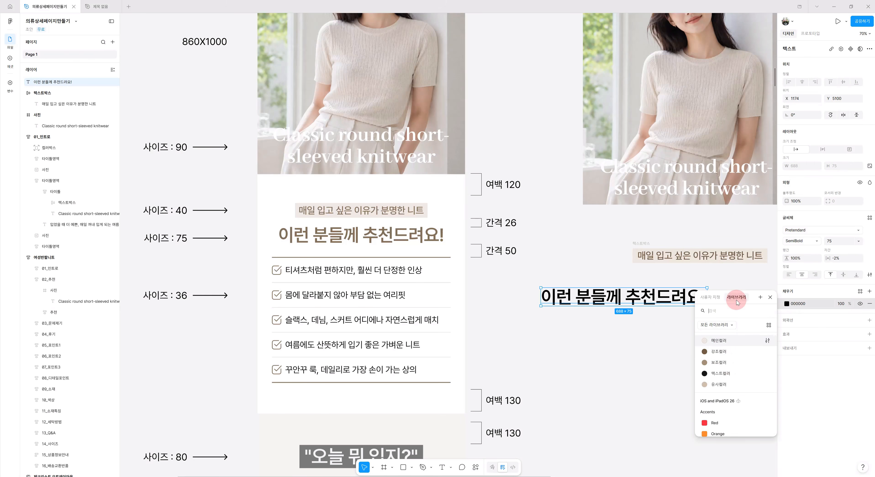
left_click(719, 351)
left_click_drag(564, 303, 669, 287)
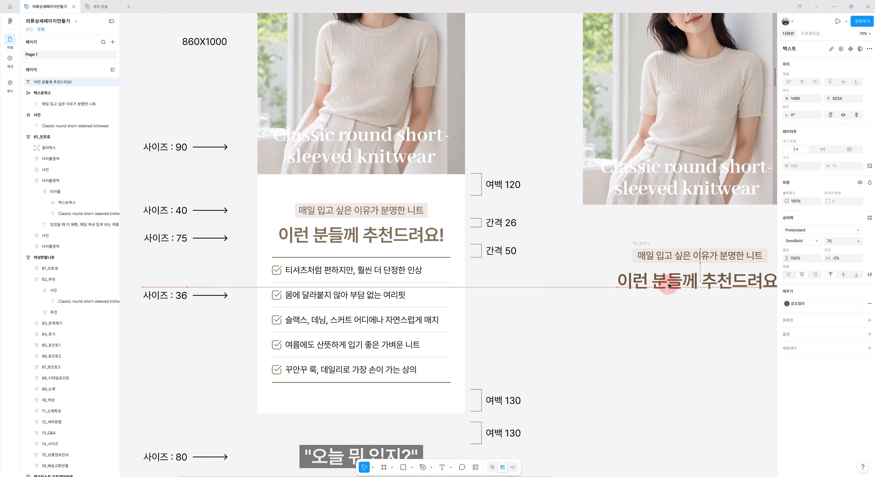
- Wrap the 텍스트박스 frame and the "이런 분들께 추천드려요!" title in a vertical auto layout frame named 타이틀
scroll(649, 293, "down", 3)
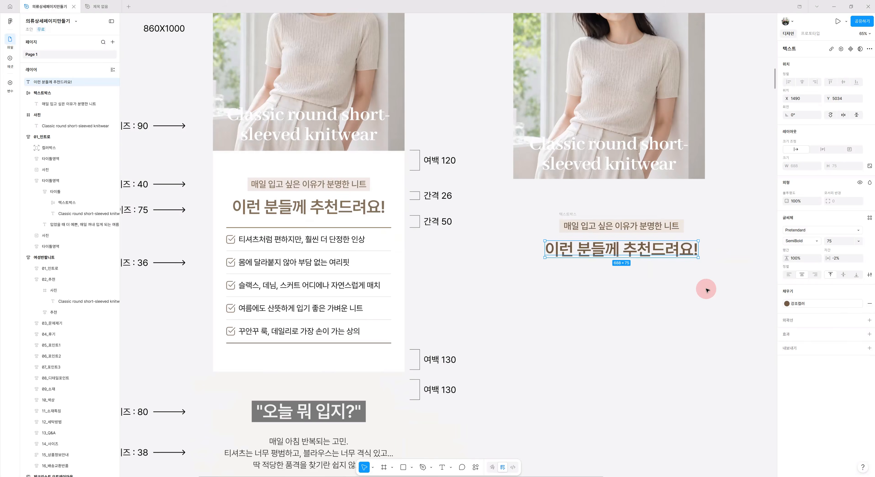
scroll(707, 290, "down", 1)
left_click_drag(522, 197, 732, 278)
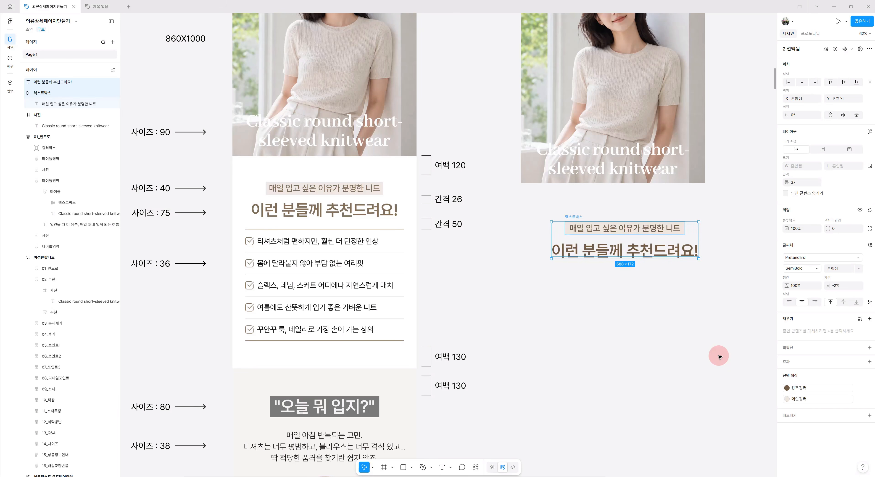
key("shift+a")
scroll(719, 364, "up", 1)
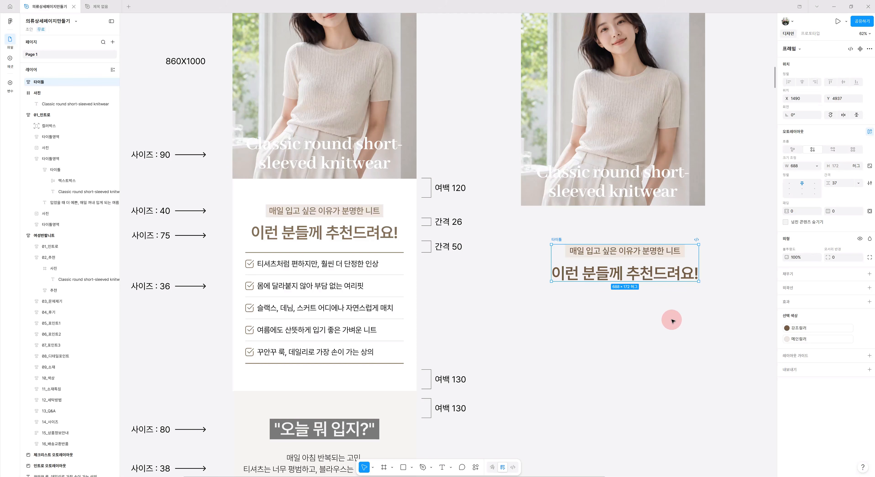
- Copy the checkbox icon from the reference design's first checklist row onto the empty canvas beside the design
scroll(673, 319, "down", 2)
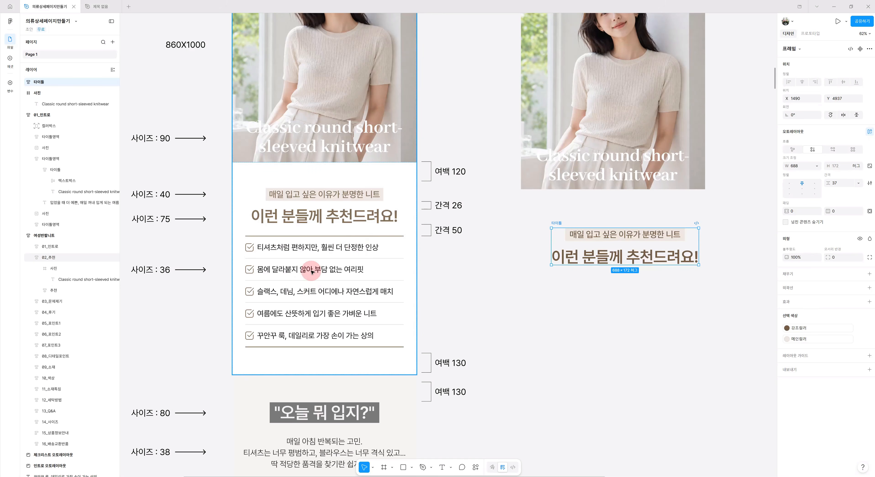
scroll(236, 271, "up", 10)
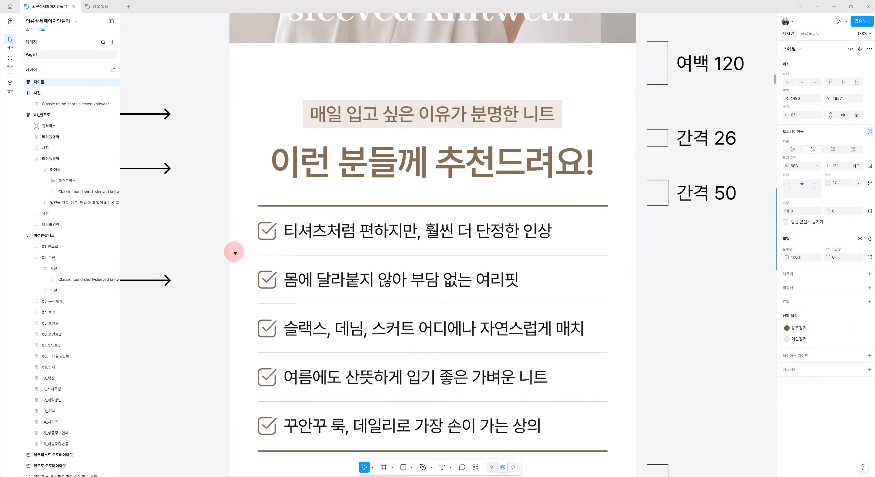
scroll(235, 254, "up", 3)
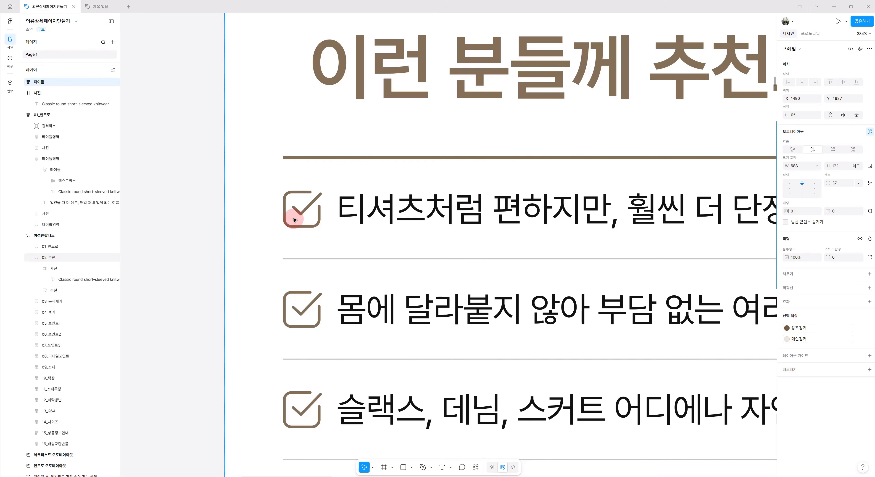
scroll(406, 206, "down", 10)
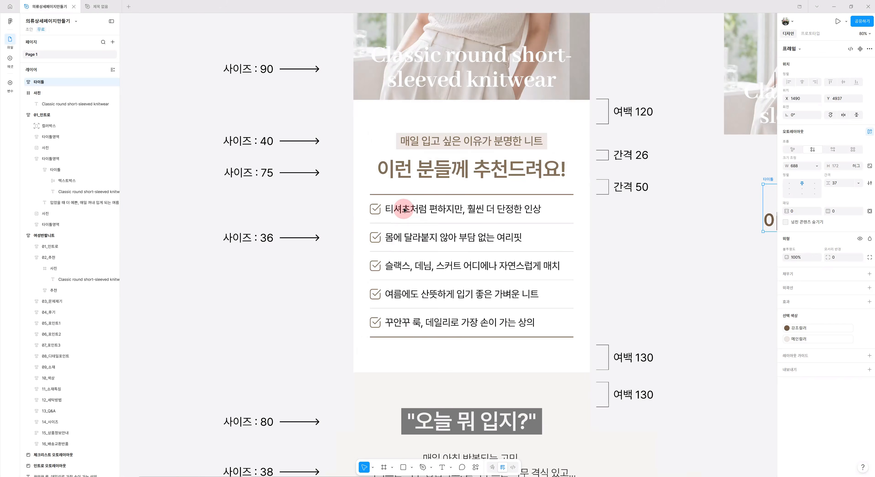
left_click_drag(688, 191, 570, 207)
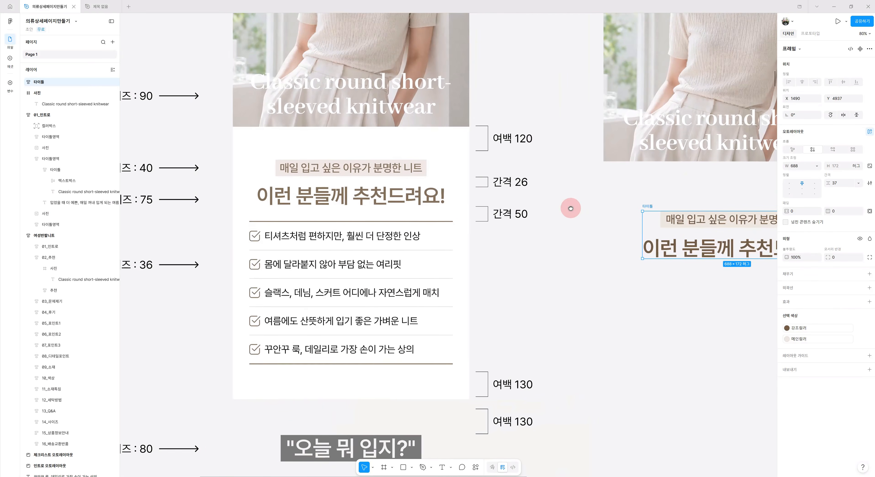
left_click(255, 237, "ctrl")
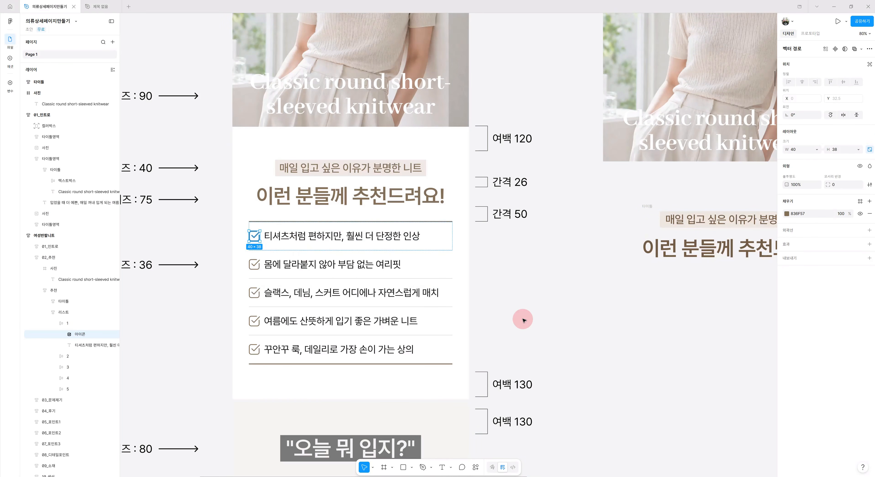
left_click(556, 299)
right_click(563, 301)
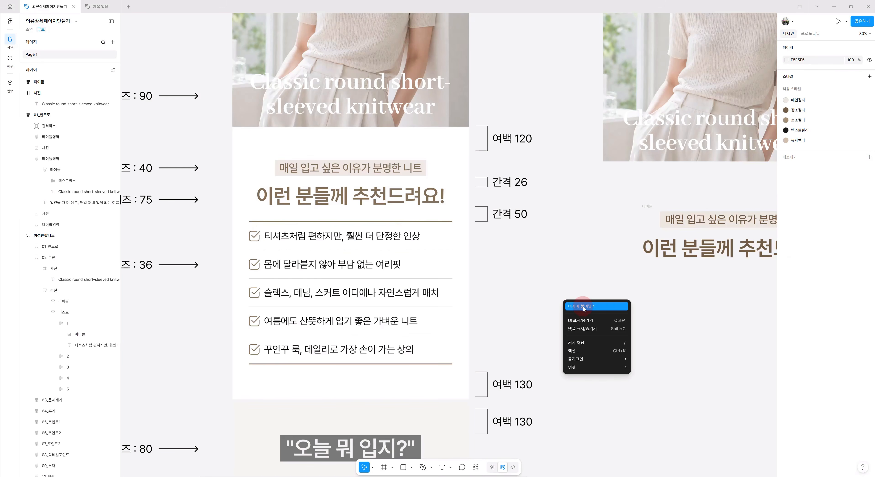
left_click(583, 306)
- Draw a 40 × 40 square on the empty canvas beside the copied checkbox icon
scroll(608, 328, "up", 5)
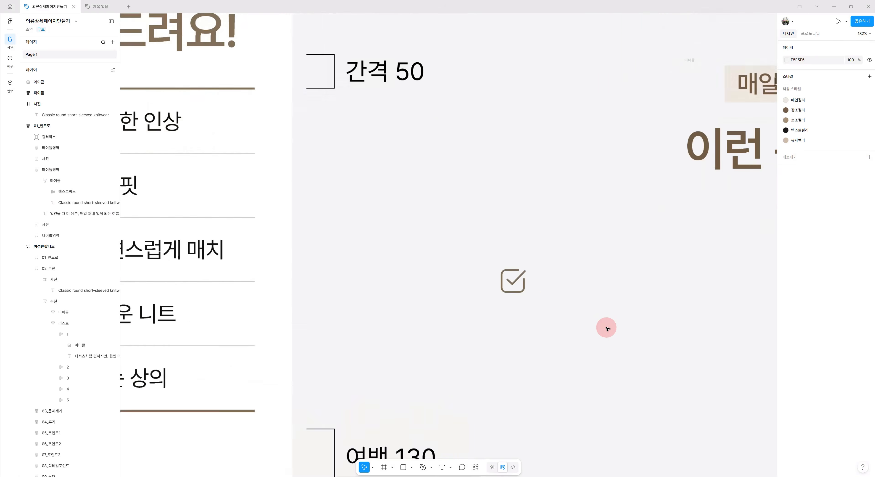
scroll(607, 328, "up", 2)
left_click_drag(687, 295, 554, 294)
scroll(442, 307, "up", 2)
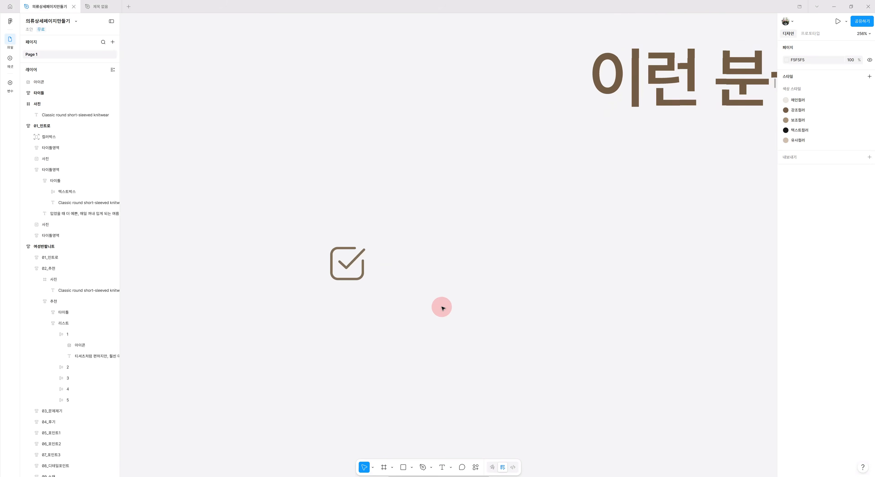
scroll(351, 305, "down", 3)
scroll(332, 294, "up", 1)
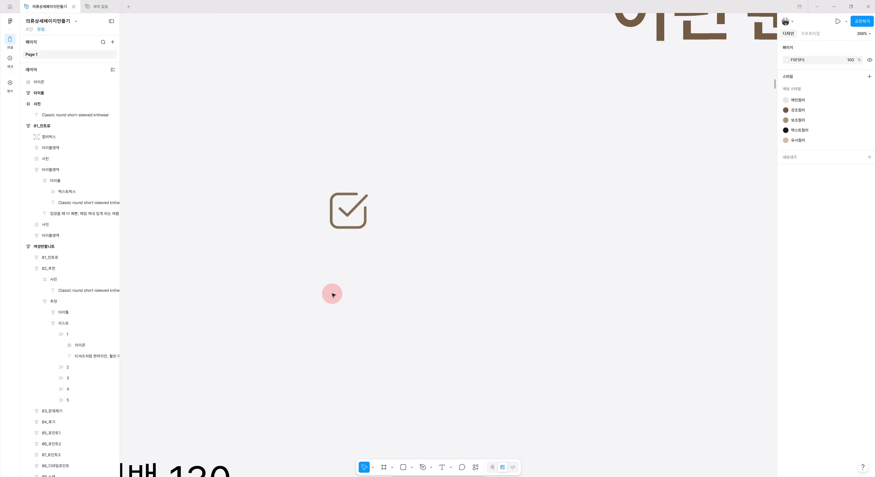
scroll(332, 295, "up", 1)
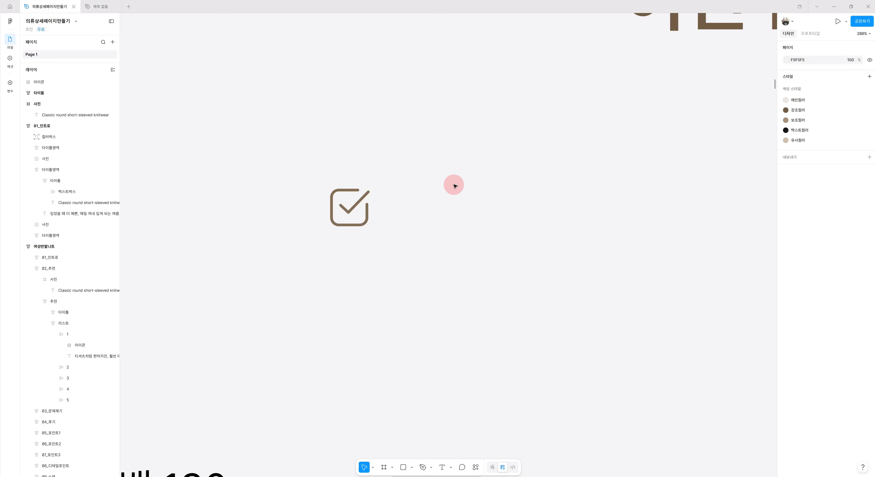
left_click(411, 467)
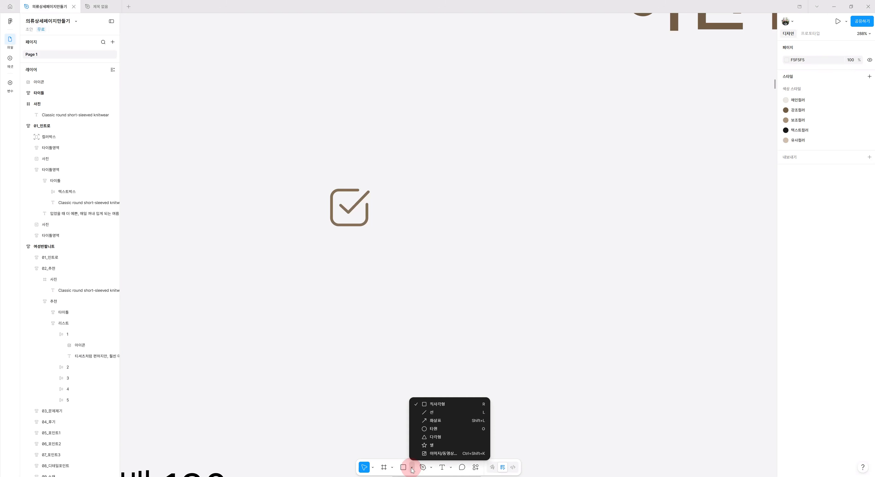
left_click(438, 404)
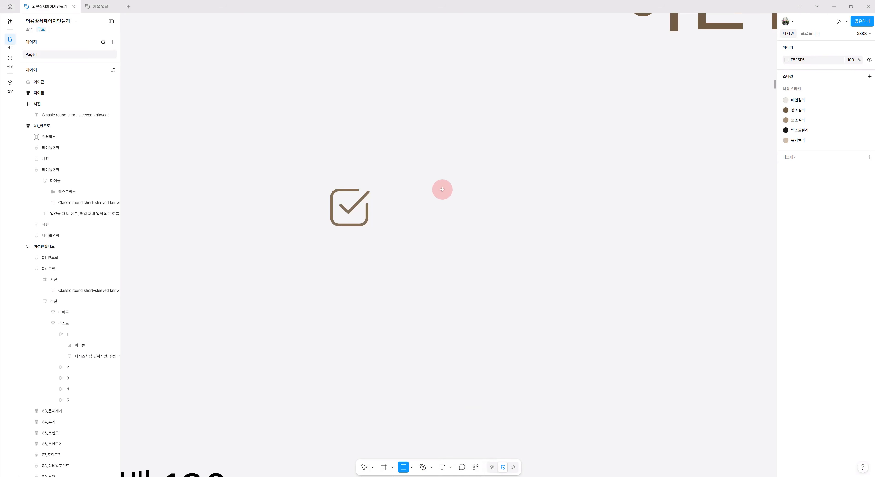
mouse_move(436, 189)
left_mouse_down()
mouse_move(469, 244)
mouse_move(466, 203)
mouse_move(471, 231)
mouse_move(520, 264)
mouse_move(475, 151)
mouse_move(526, 279)
mouse_move(465, 219)
left_mouse_up()
left_click_drag(490, 265, 466, 229)
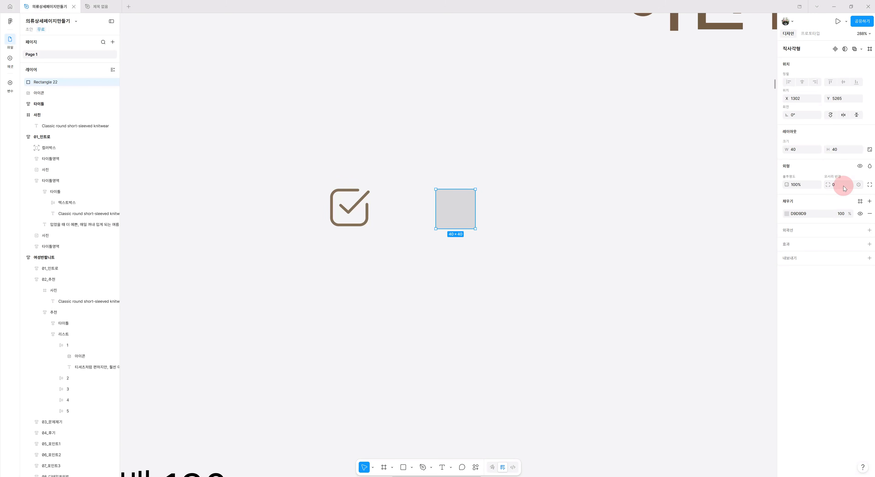
- Give the square a corner radius of 10 and an inside 000000 outline of thickness 2, without any fill
left_click(836, 187)
left_click(802, 230)
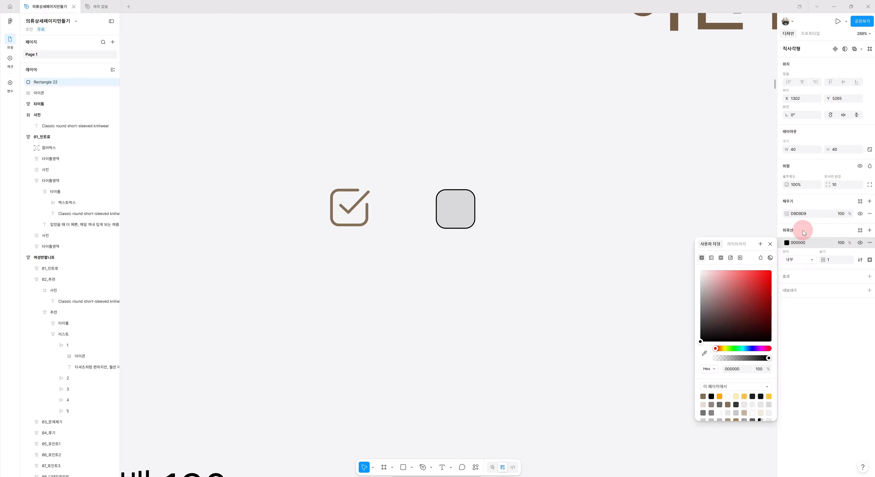
left_click(839, 261)
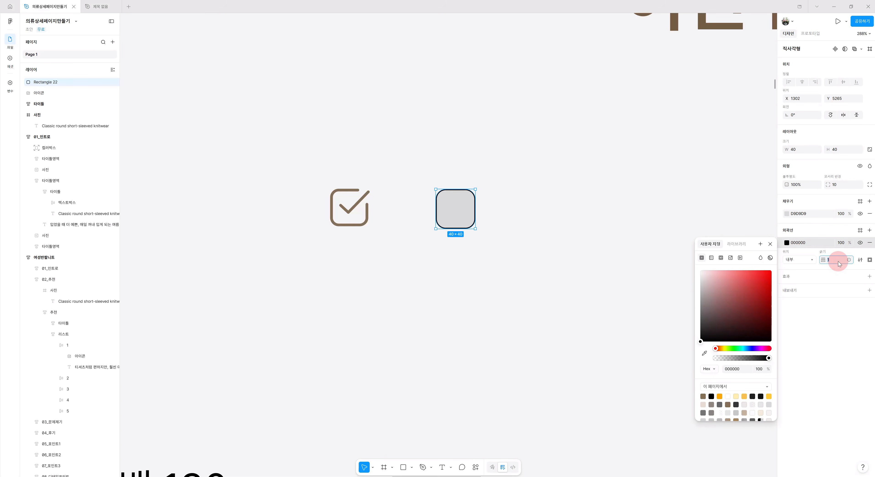
type("2")
key("Return")
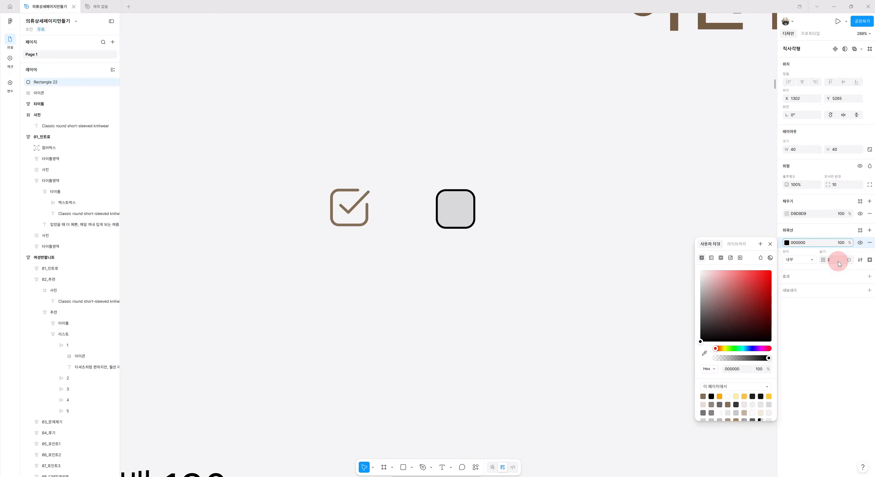
left_click(870, 214)
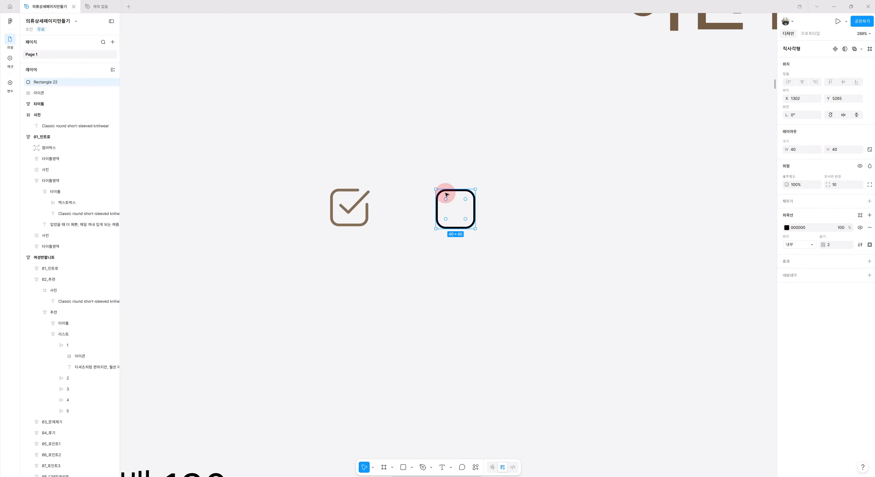
- Draw a second square of about 21 × 21 covering the upper-right corner of the rounded square
mouse_move(445, 219)
scroll(459, 186, "up", 3)
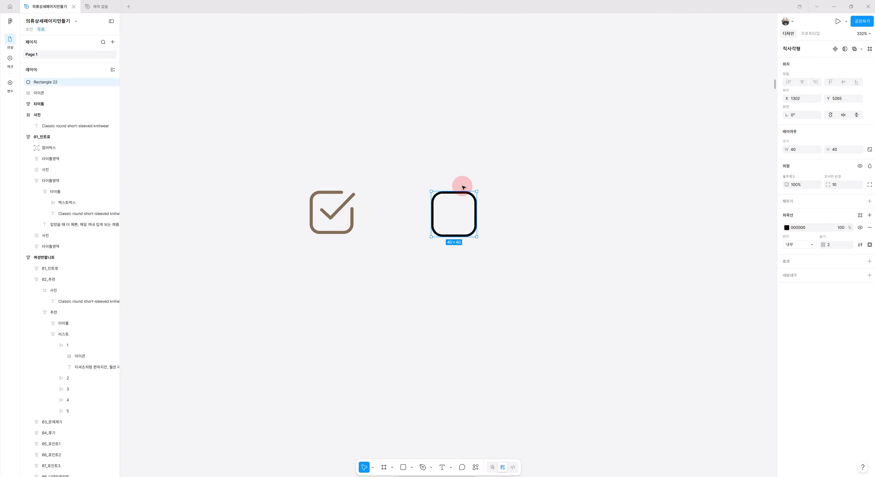
scroll(458, 189, "up", 3)
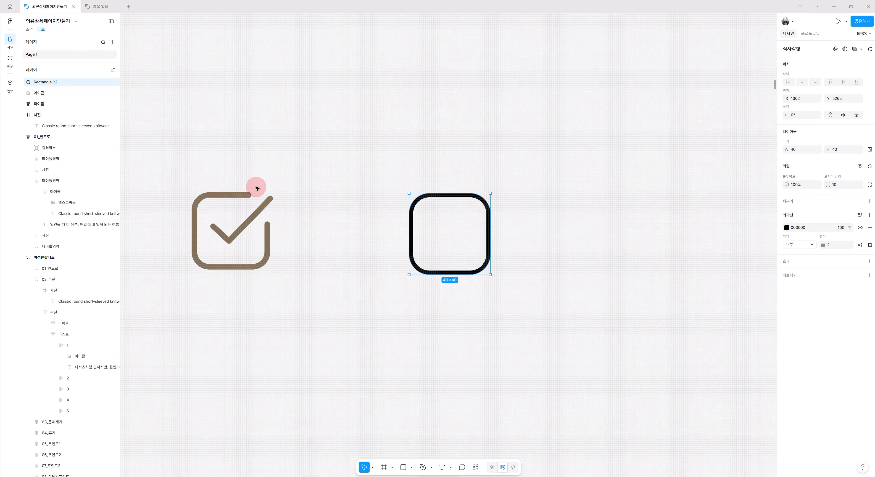
left_click(438, 301)
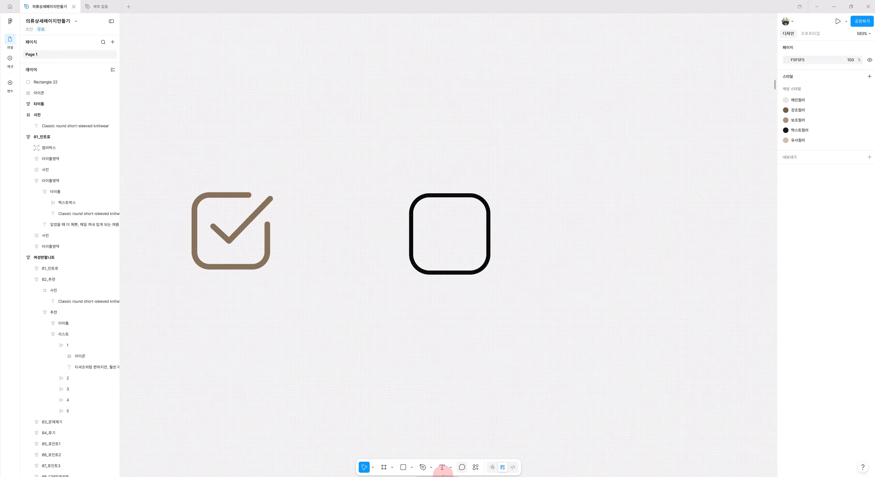
left_click(404, 467)
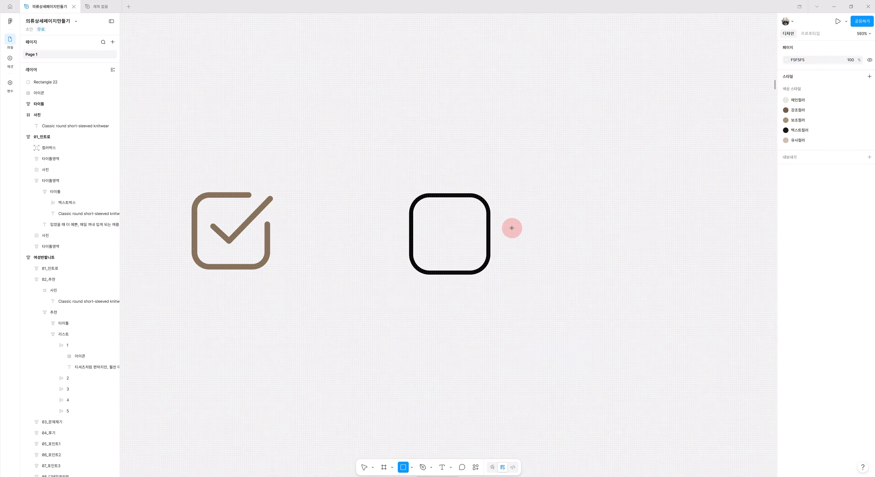
mouse_move(507, 221)
left_mouse_down()
mouse_move(537, 251)
mouse_move(489, 209)
left_mouse_up()
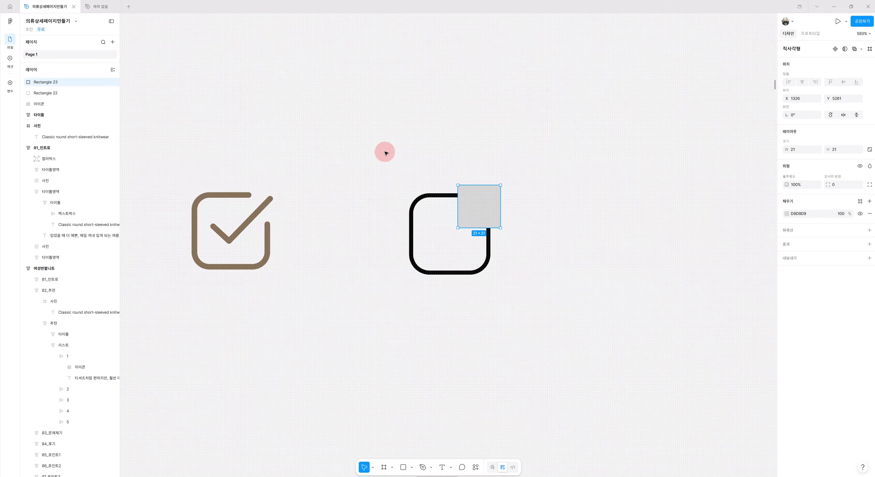
- Subtract the small square from the rounded outline square with a Boolean operation
left_click_drag(365, 134, 551, 341)
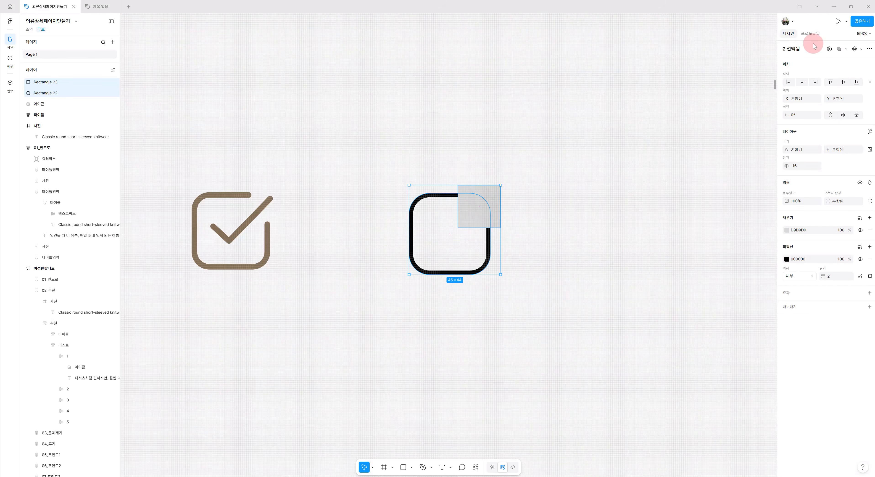
left_click(846, 50)
left_click(847, 58)
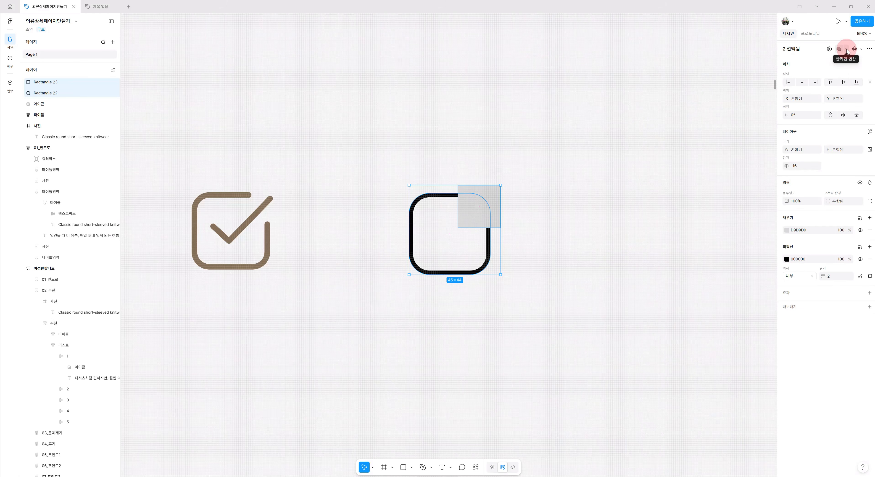
left_click(847, 49)
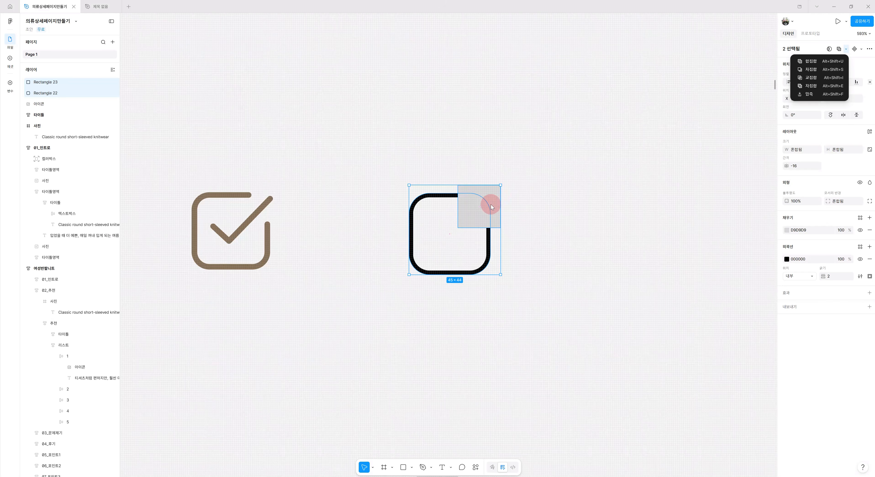
left_click(827, 69)
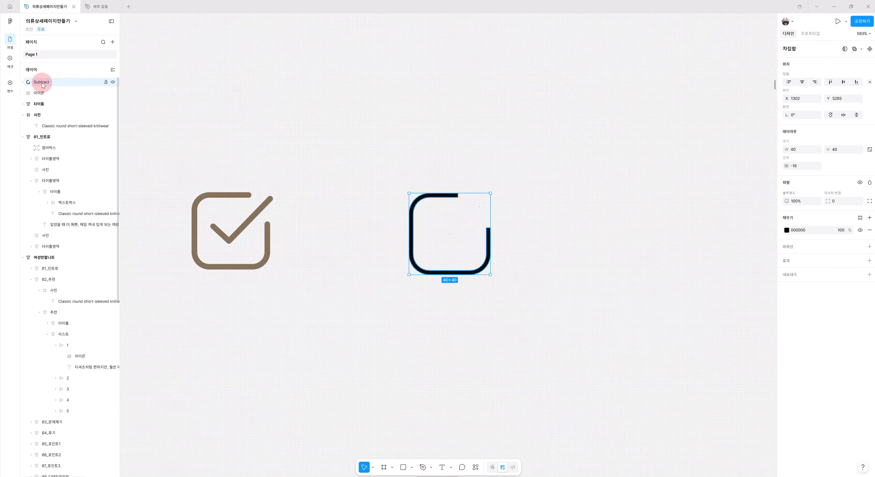
- Expand the Subtract group and examine the rounded square and the small cutting square as separately editable shapes
left_click(23, 81)
left_click(58, 93)
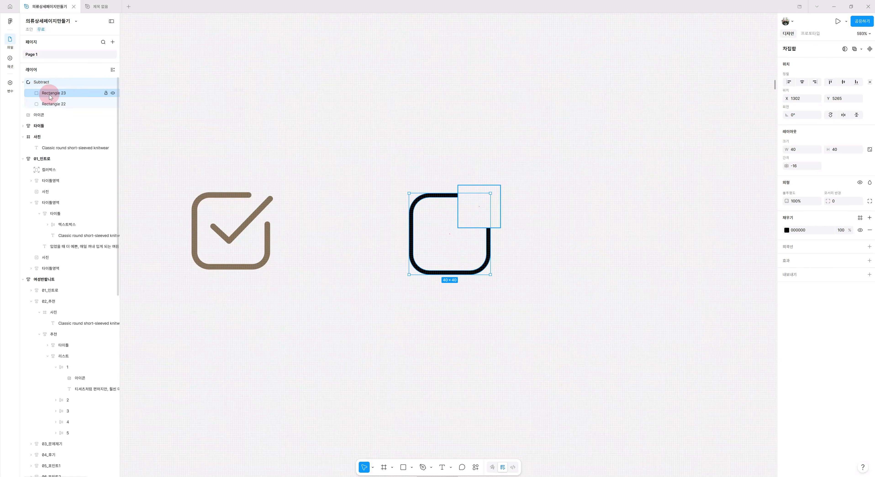
left_click(53, 94)
left_click(53, 105)
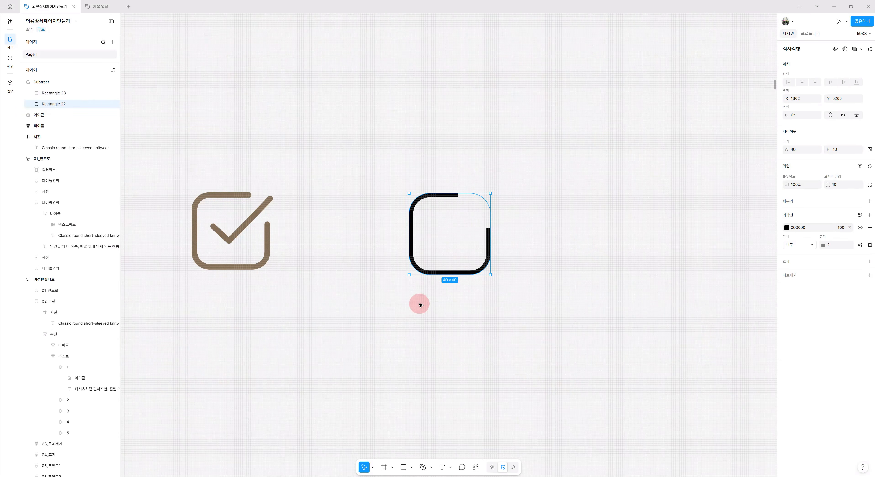
mouse_move(410, 273)
left_mouse_down()
mouse_move(373, 299)
mouse_move(418, 267)
mouse_move(410, 273)
left_mouse_up()
left_click(841, 230)
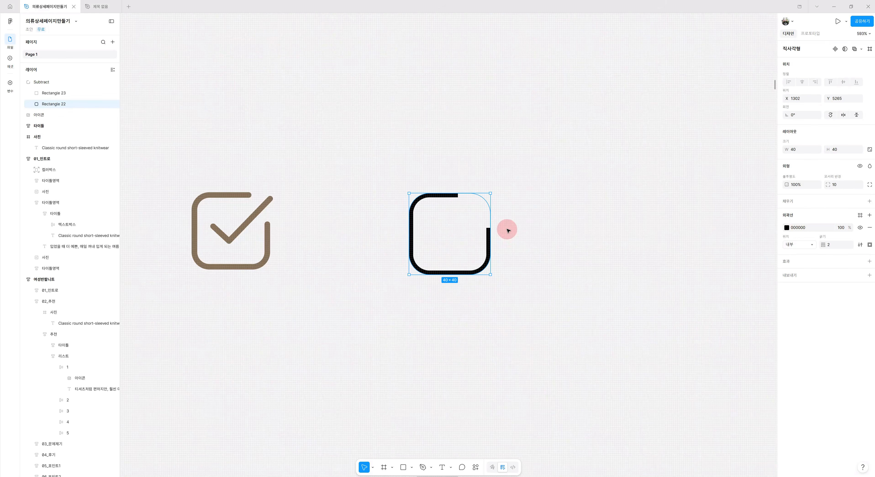
left_click(55, 93)
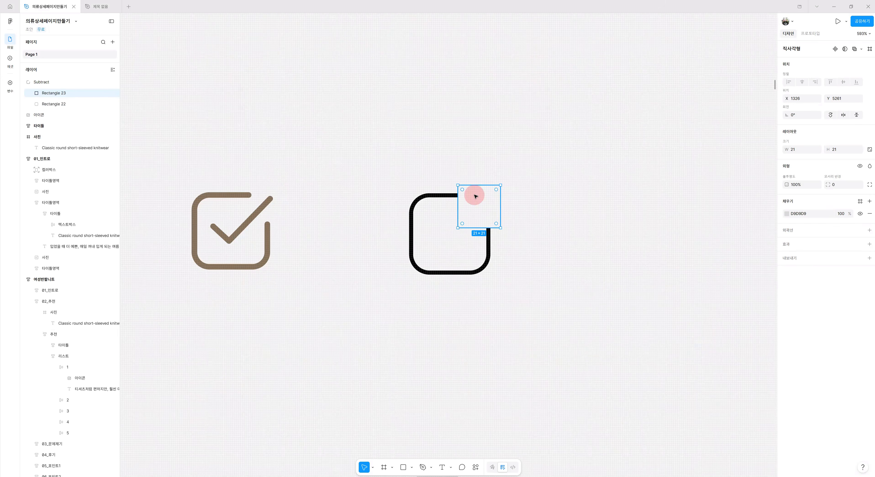
mouse_move(456, 232)
left_mouse_down()
mouse_move(447, 240)
mouse_move(480, 216)
mouse_move(449, 234)
mouse_move(475, 211)
mouse_move(458, 228)
left_mouse_up()
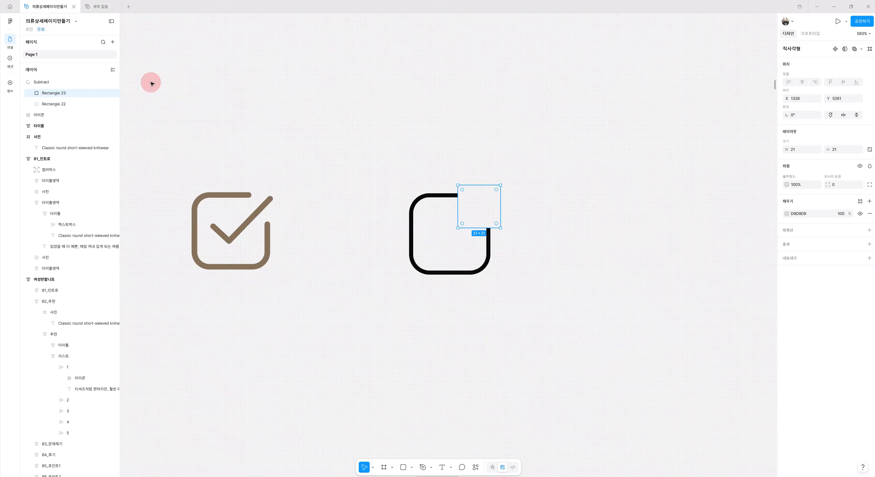
- Flatten the whole Subtract group into a single vector shape
left_click(32, 85)
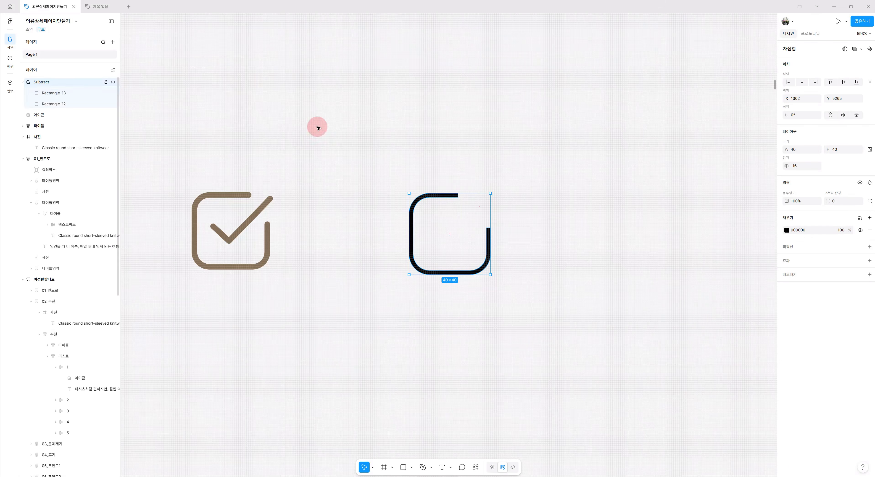
right_click(485, 267)
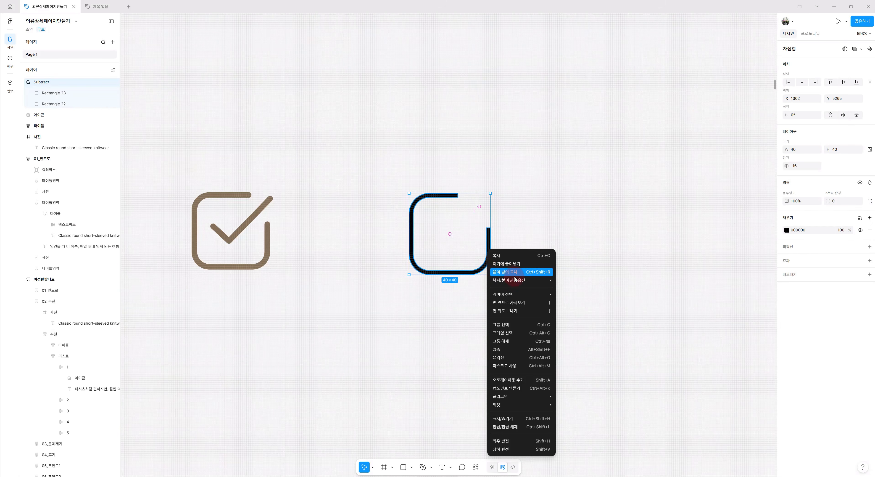
left_click(508, 350)
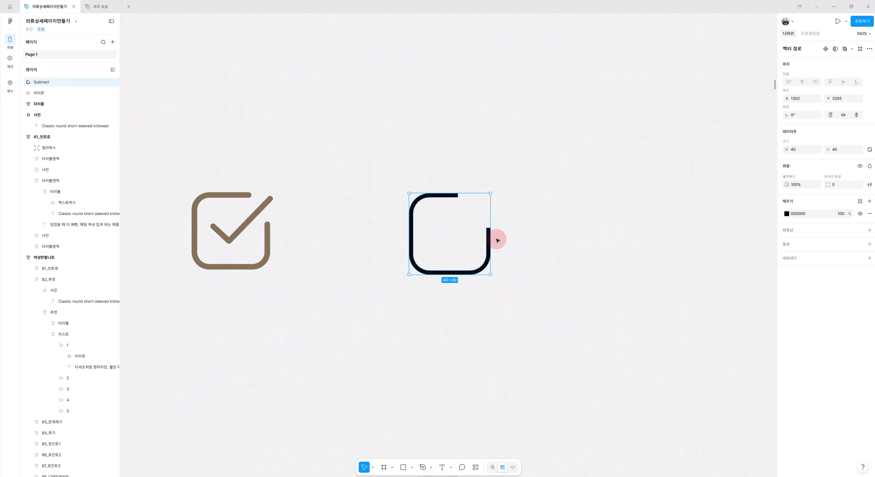
- Round the open ends of the flattened checkbox outline with a corner radius of 10, using the brown reference icon as a guide
scroll(188, 227, "up", 5)
scroll(355, 137, "up", 7)
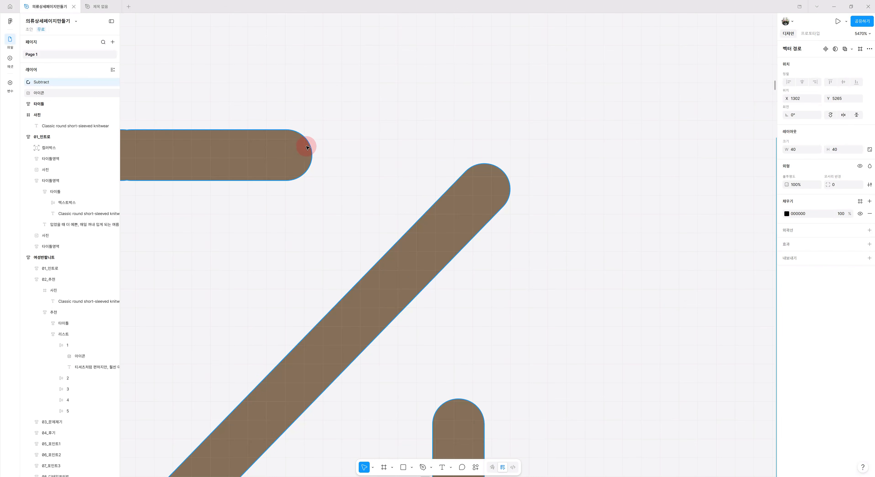
scroll(495, 191, "down", 8)
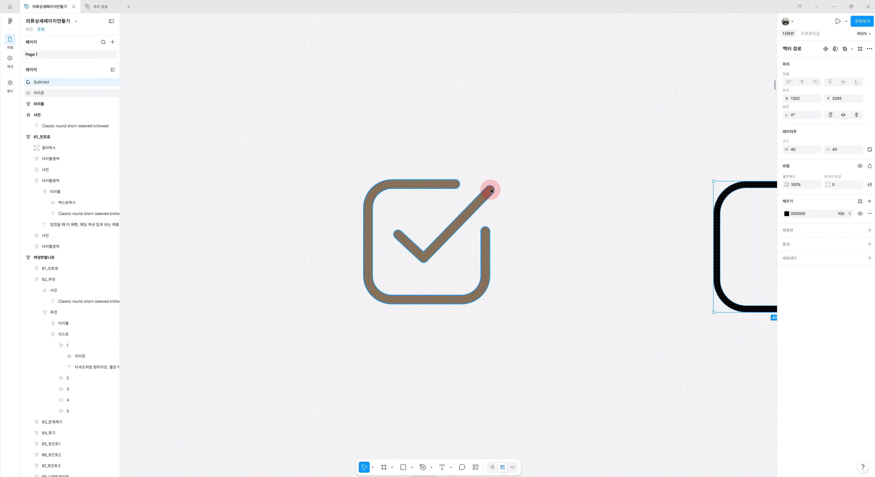
scroll(495, 188, "right", 7)
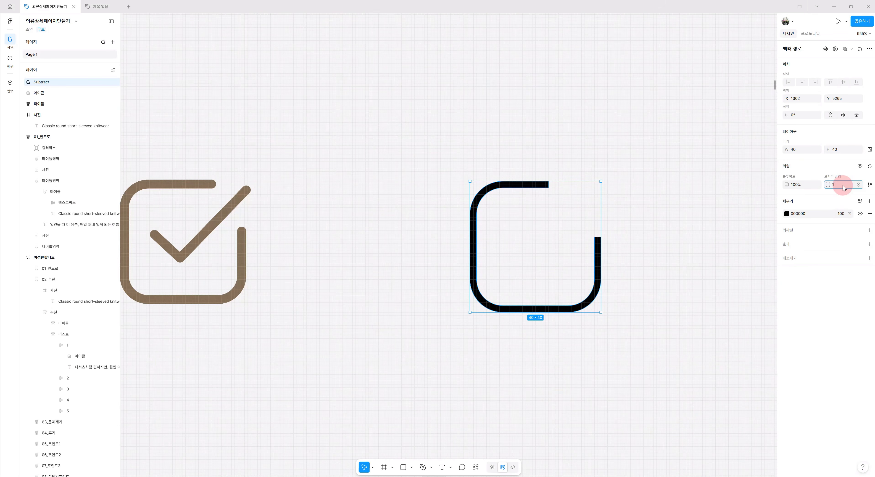
key("Return")
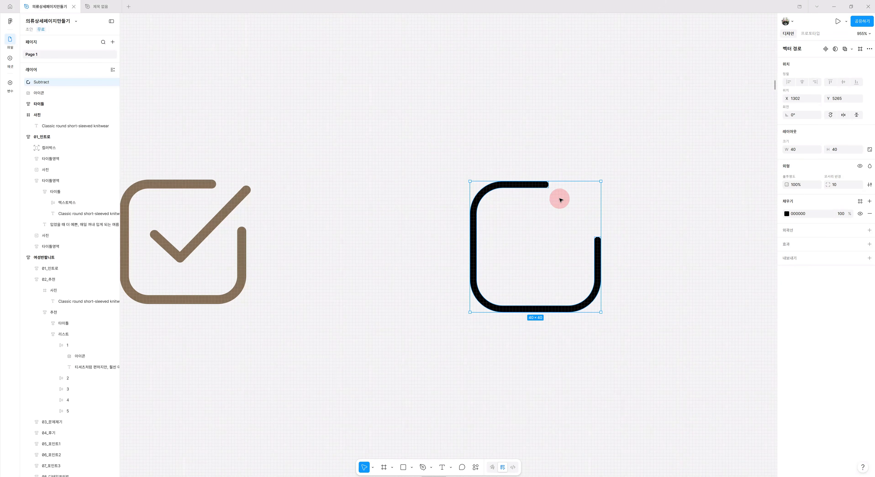
scroll(558, 189, "up", 3)
scroll(558, 189, "up", 10)
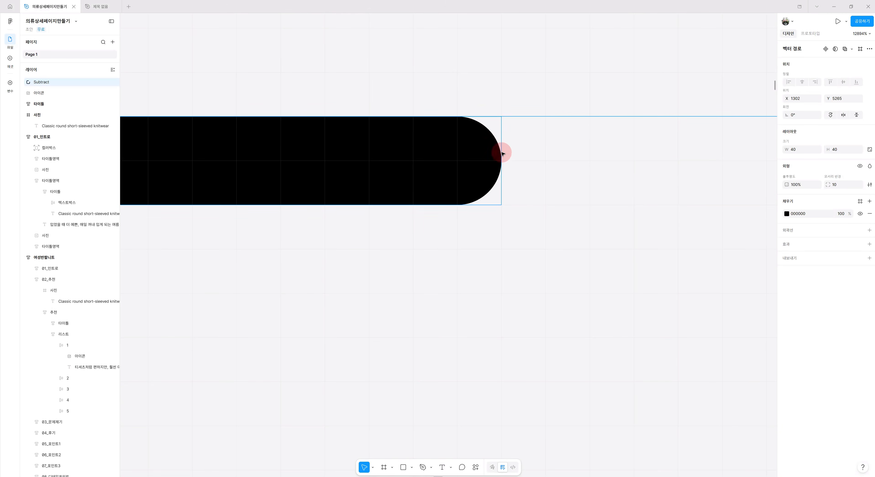
scroll(609, 220, "down", 7)
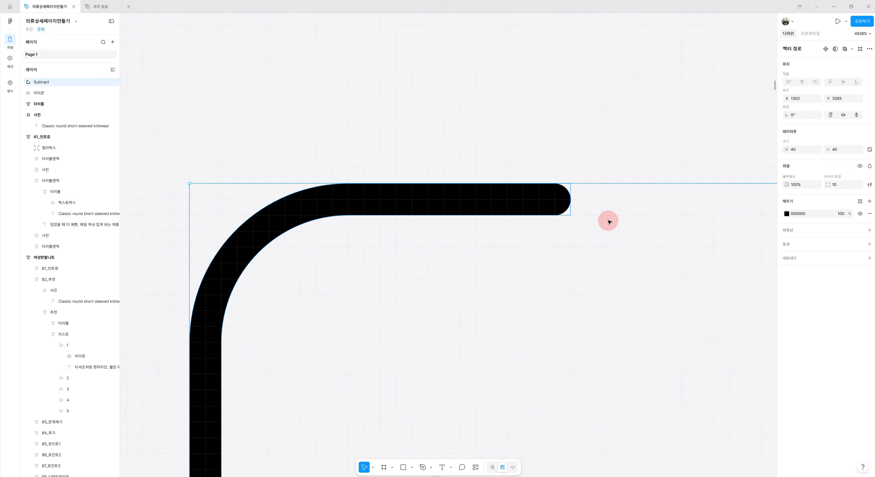
scroll(606, 220, "down", 6)
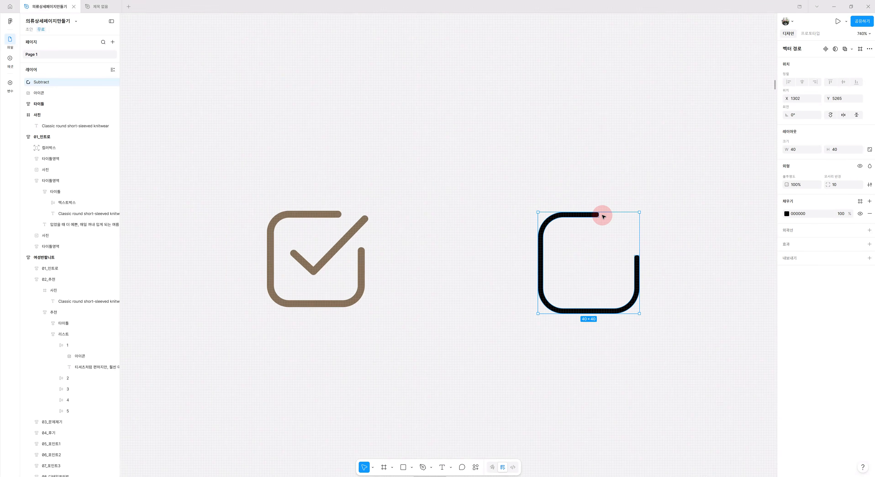
scroll(488, 237, "down", 1)
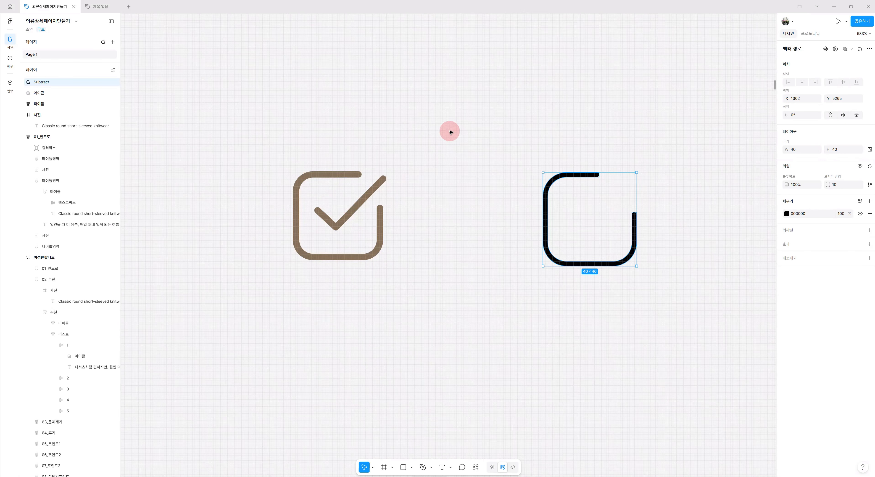
- Draw a three-point check mark of about 29.5 × 20.5 with the Pen tool, running from inside the box through its open corner
left_click(423, 467)
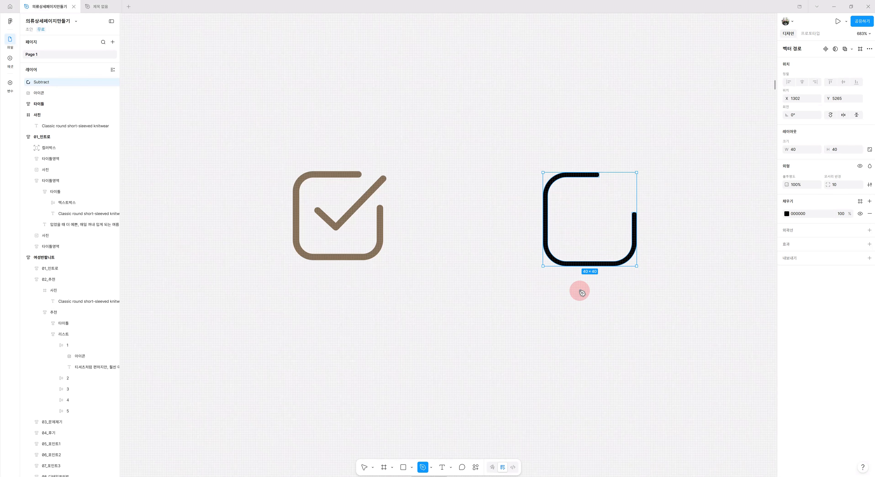
key("v")
left_click(423, 467)
left_click(569, 207)
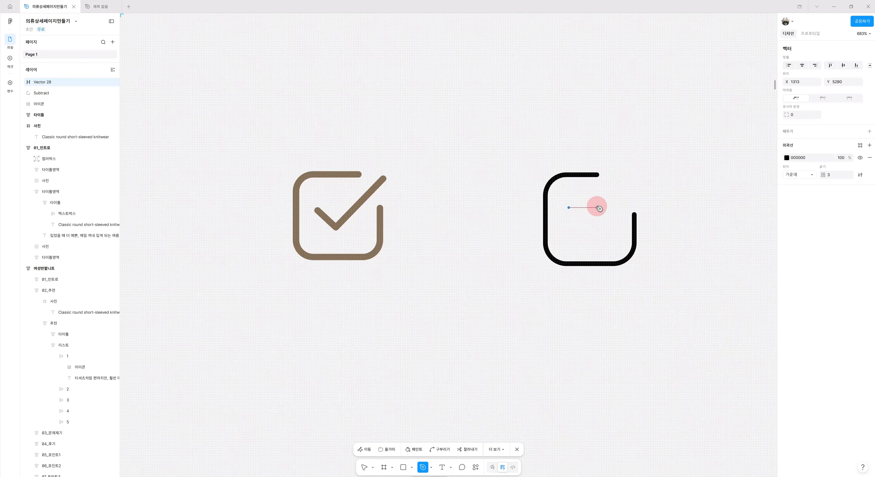
left_click(590, 228)
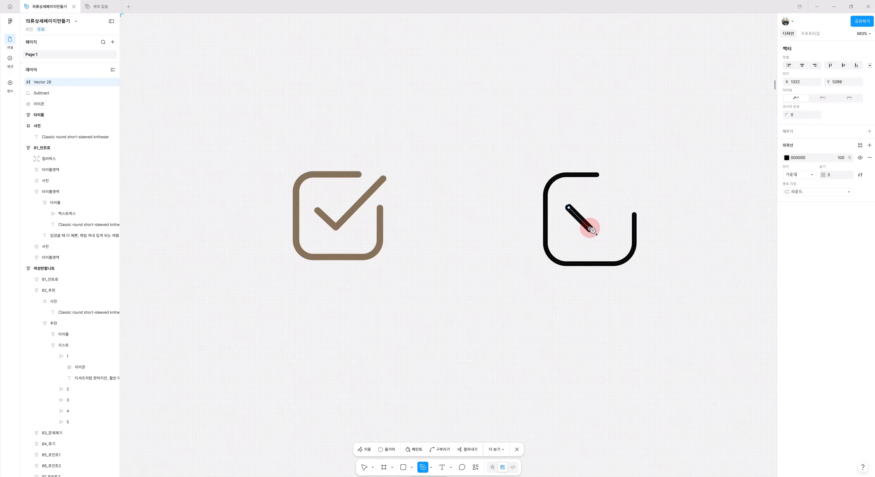
left_click(636, 179)
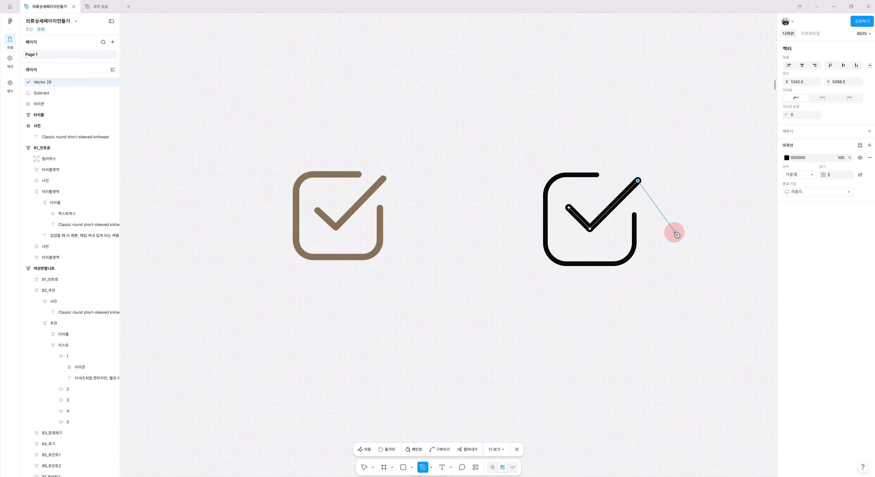
key("Escape")
key("v")
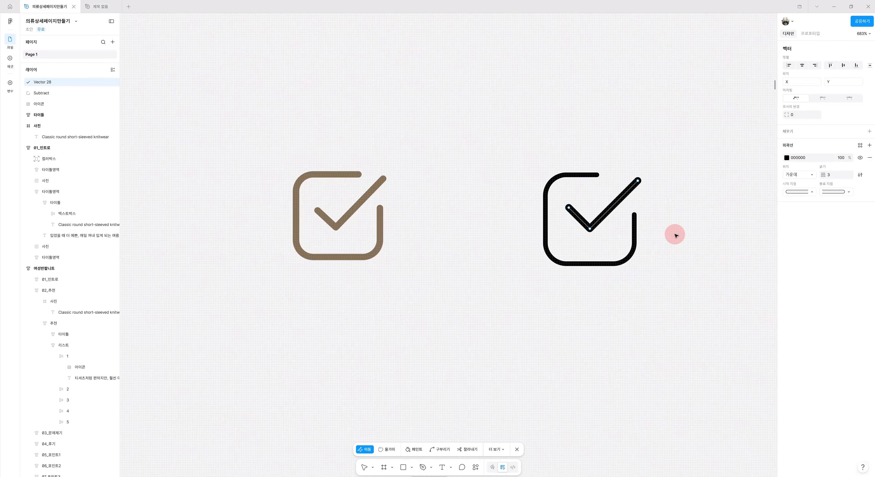
left_click(516, 448)
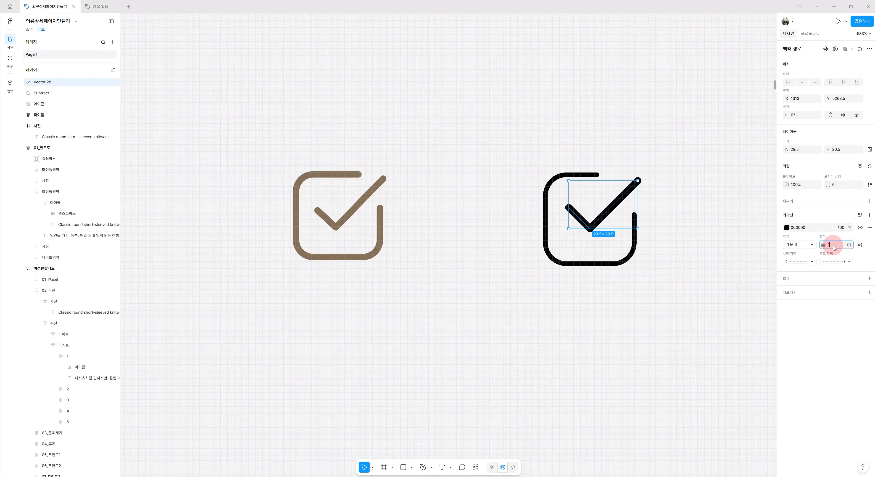
- Set the check mark's stroke thickness to 2 and convert the stroke to an outlined shape
key("Return")
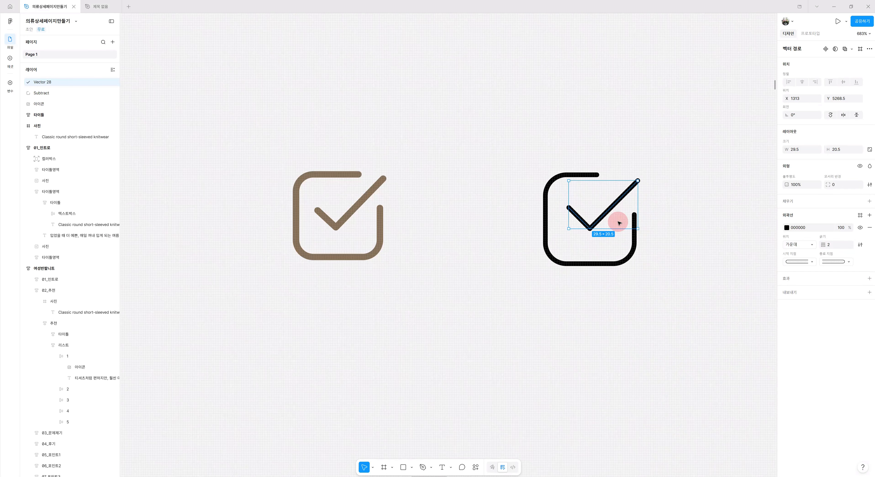
right_click(617, 203)
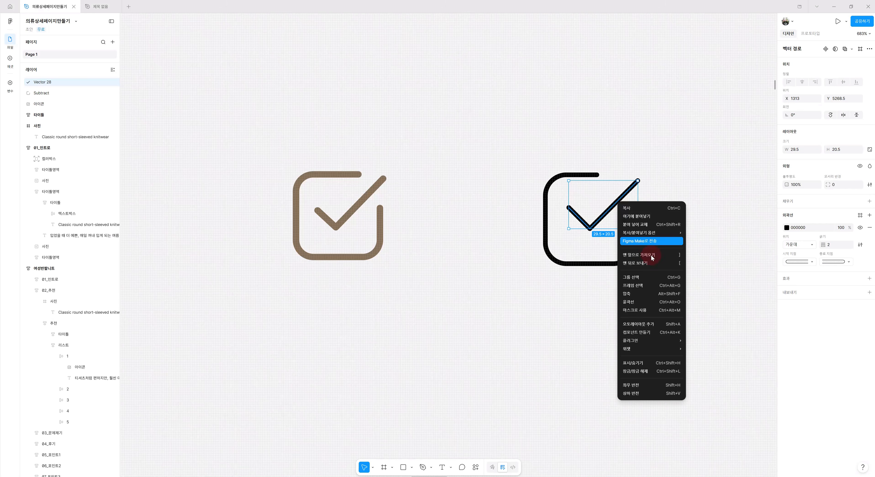
left_click(653, 303)
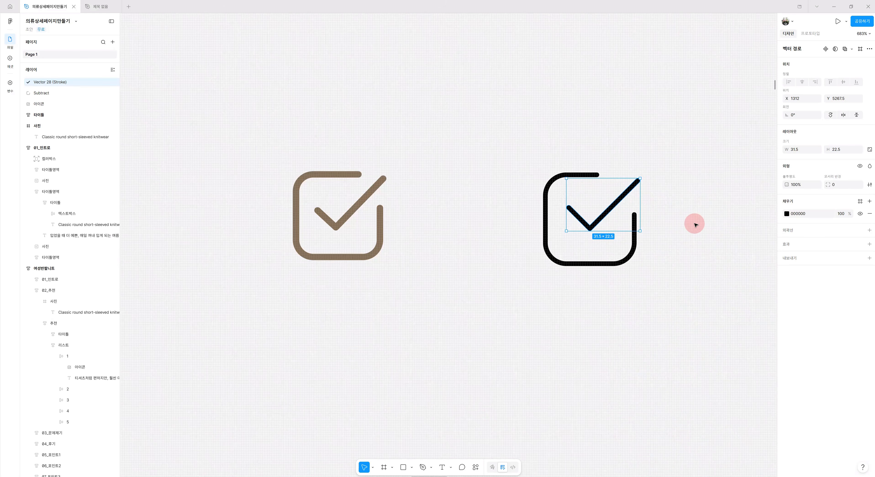
left_click(662, 292)
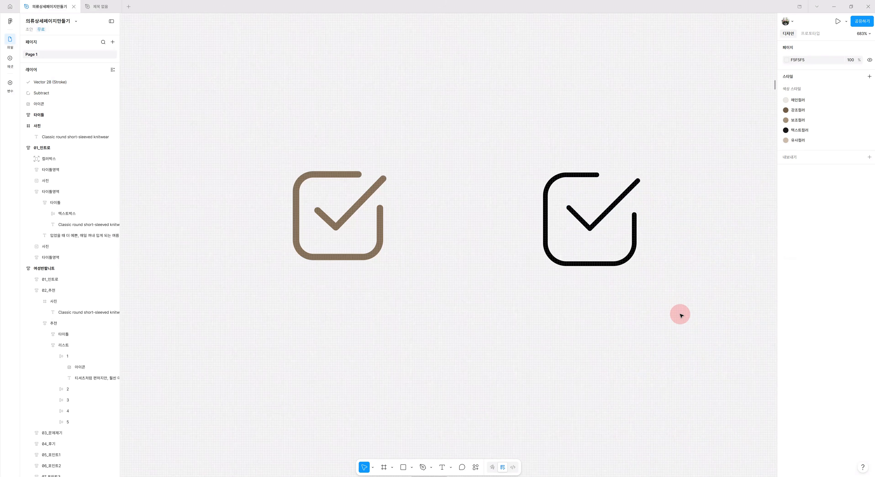
- Flatten the check mark and the open rounded square together into one vector
scroll(670, 283, "up", 1)
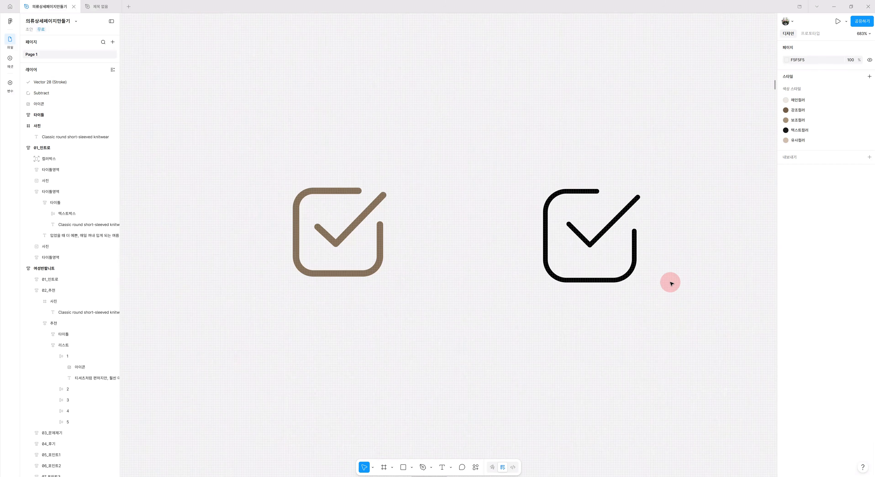
scroll(658, 278, "right", 2)
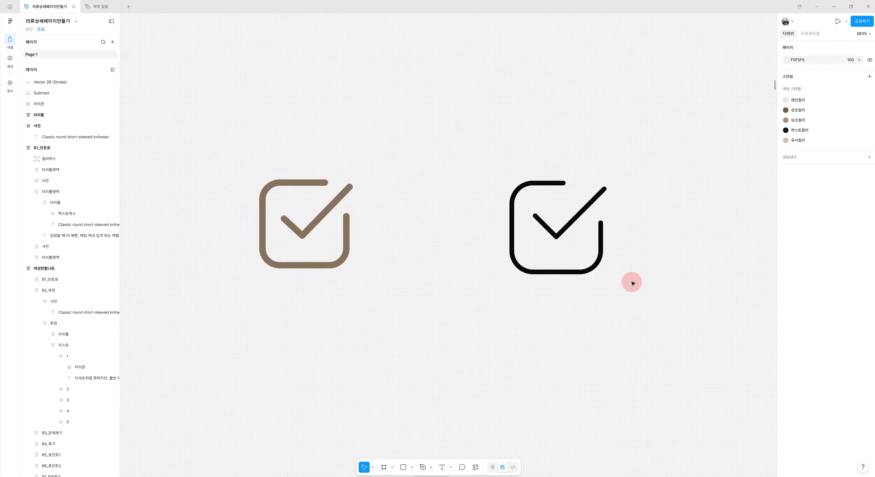
mouse_move(470, 136)
left_mouse_down()
mouse_move(560, 212)
mouse_move(695, 359)
left_mouse_up()
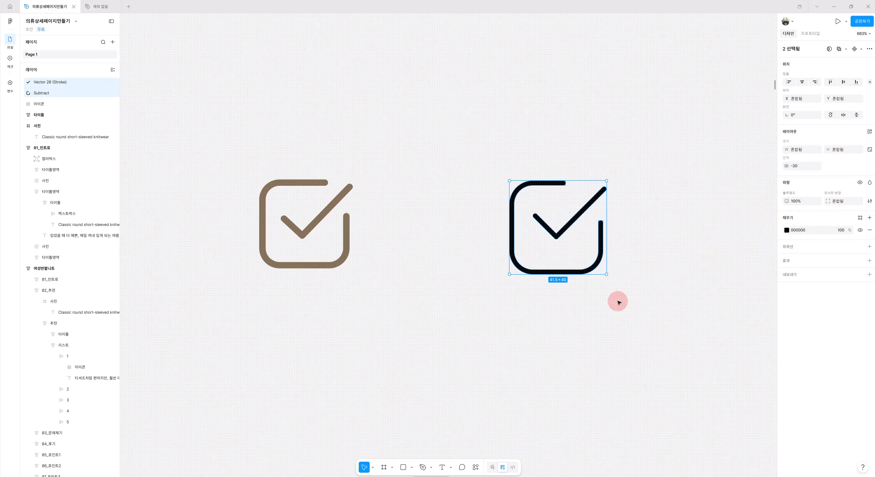
right_click(588, 271)
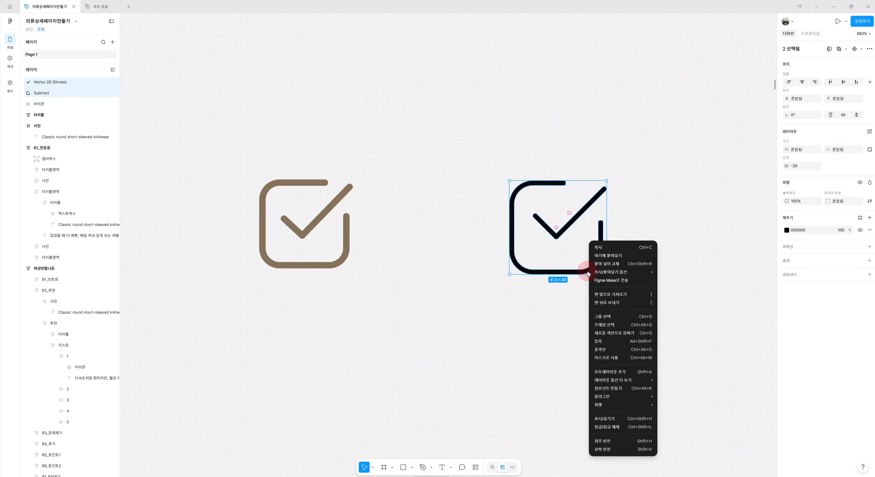
left_click(626, 340)
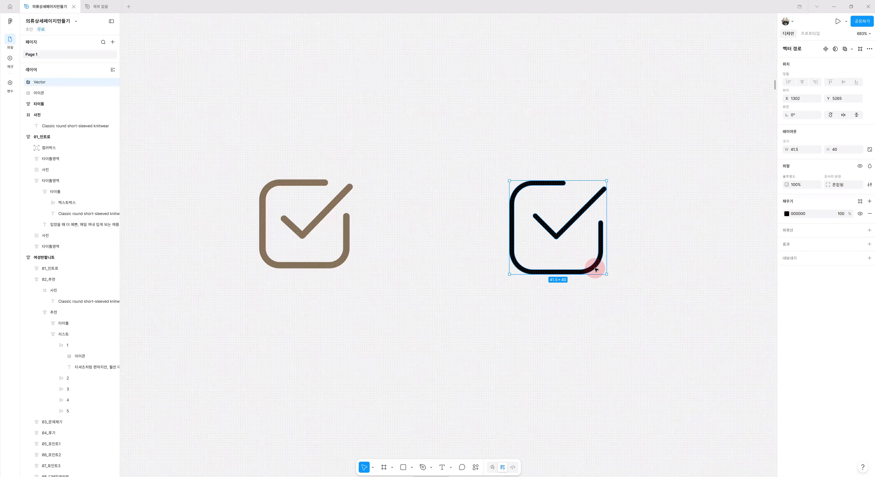
- Shift the combined icon slightly up and left, and apply the 강조컬러 colour style as its fill
mouse_move(595, 268)
left_mouse_down()
mouse_move(553, 256)
mouse_move(590, 256)
mouse_move(588, 266)
left_mouse_up()
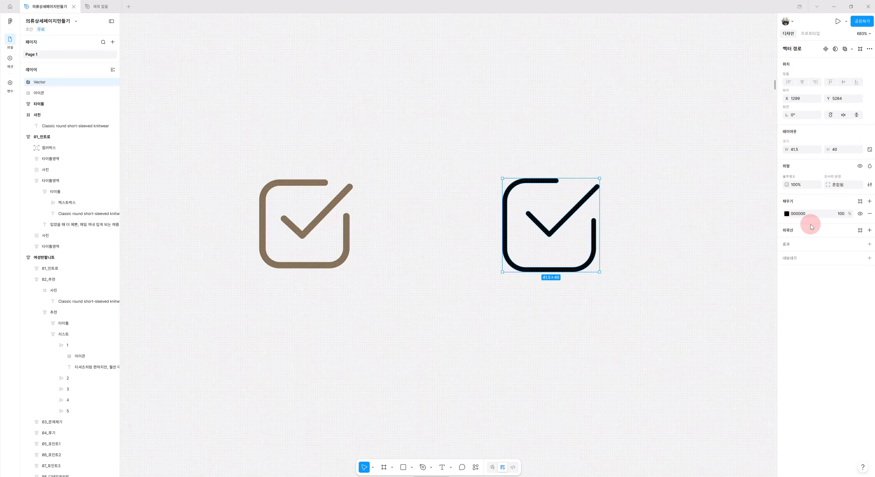
left_click(786, 213)
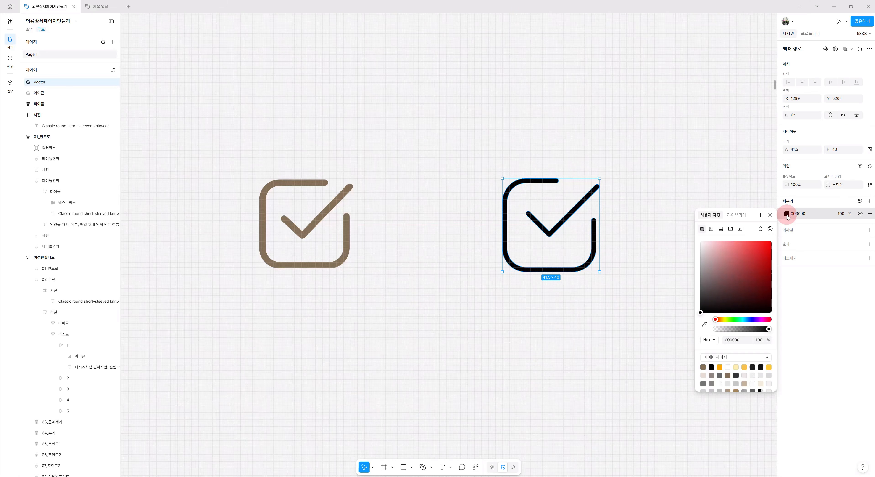
left_click(737, 215)
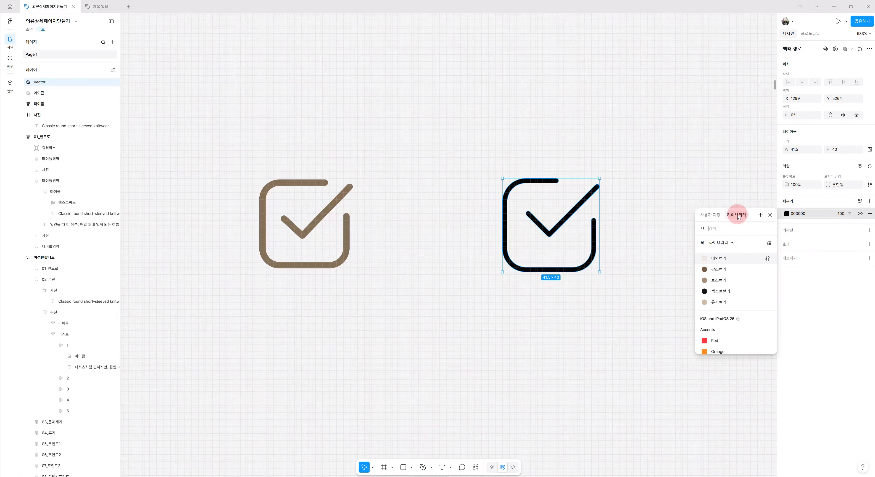
left_click(719, 271)
left_click(680, 279)
- Move the new checkbox icon just below the left end of the copied 이런 분들께 추천드려요! title
scroll(679, 279, "down", 5)
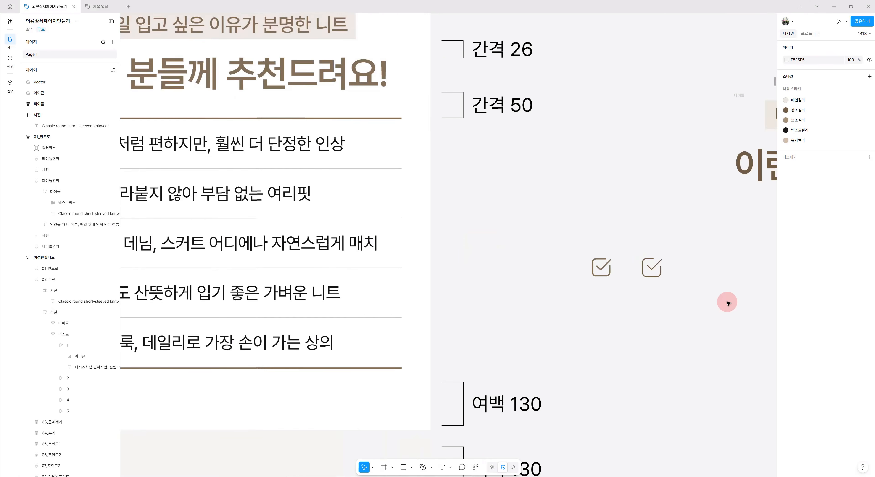
scroll(699, 276, "right", 4)
scroll(620, 267, "down", 3)
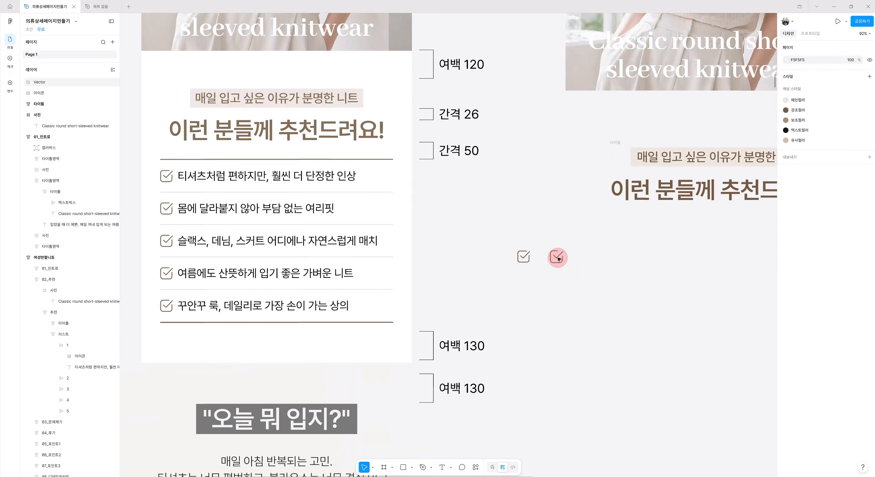
left_click_drag(558, 259, 610, 244)
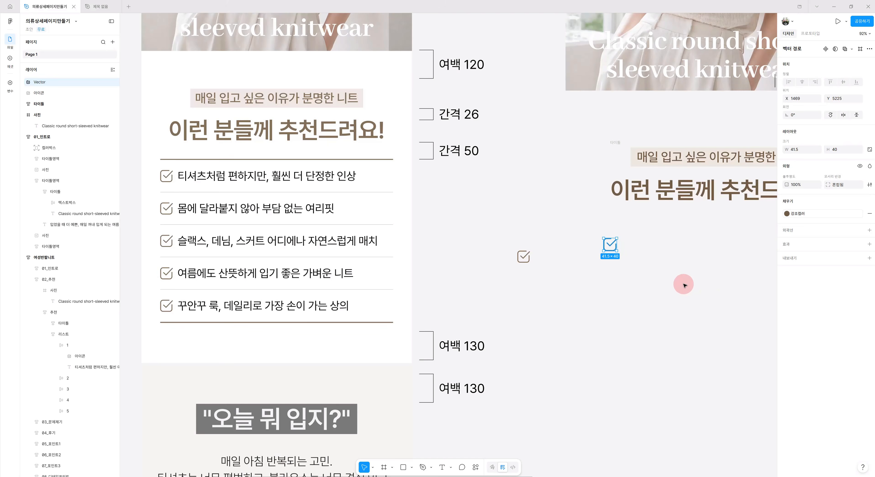
left_click(684, 285)
- Copy the 티셔츠처럼 편하지만, 훨씬 더 단정한 인상 text from the reference checklist and place the copy directly beside the new checkbox icon
left_click_drag(727, 278, 604, 282)
scroll(671, 275, "down", 3)
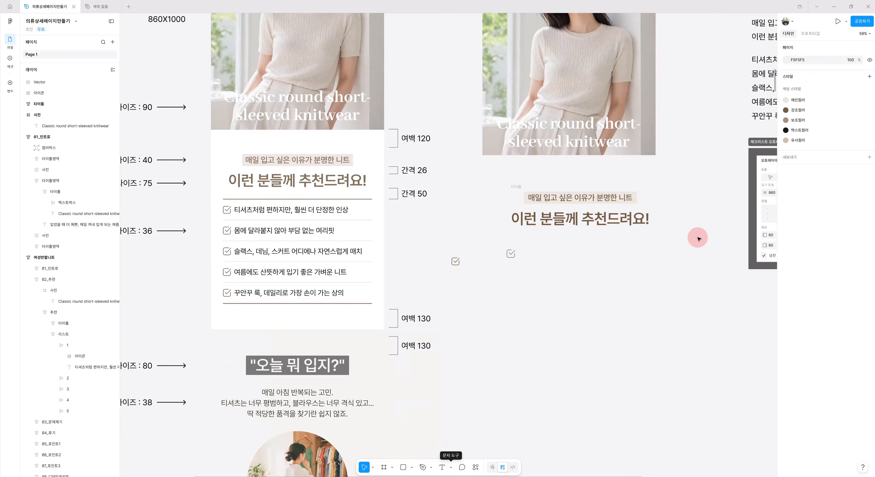
left_click_drag(723, 185, 656, 209)
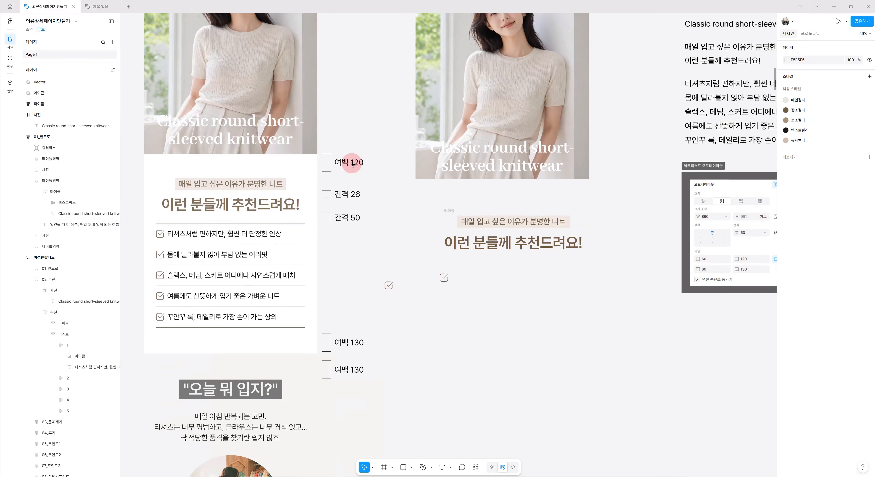
double_click(202, 234)
key("ctrl+c")
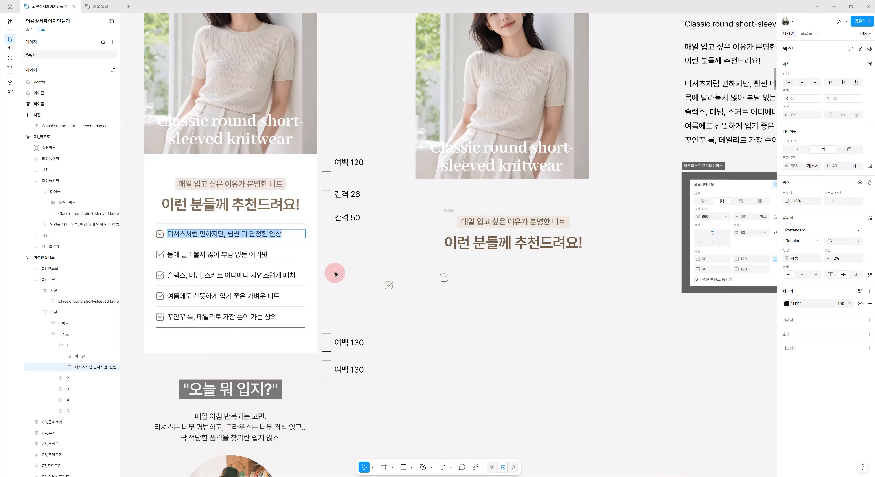
key("Escape")
left_click(473, 297)
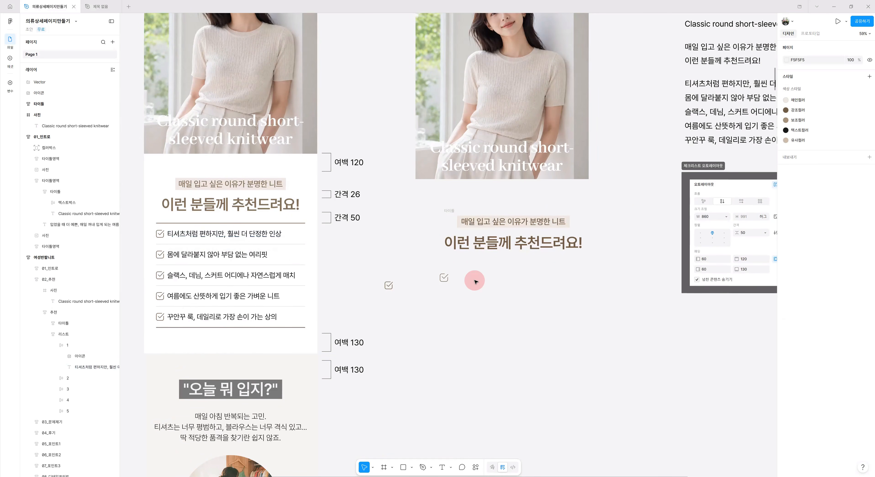
right_click(474, 282)
left_click(492, 285)
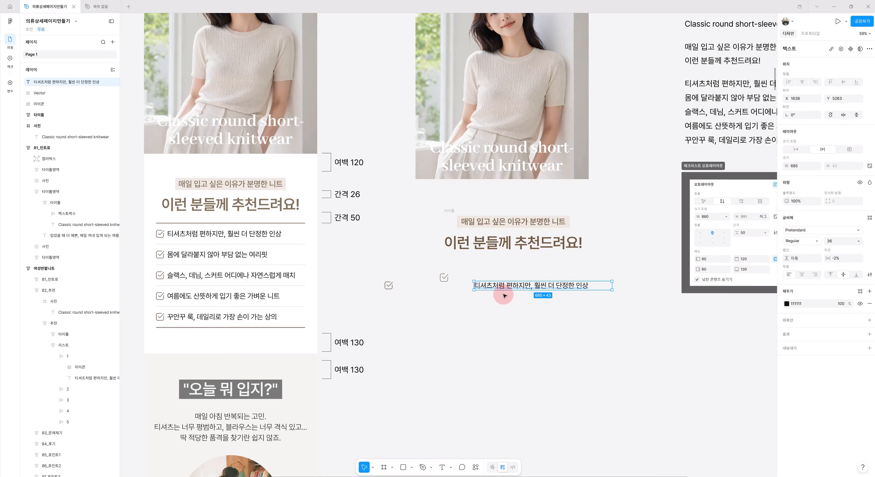
left_click_drag(503, 287, 481, 279)
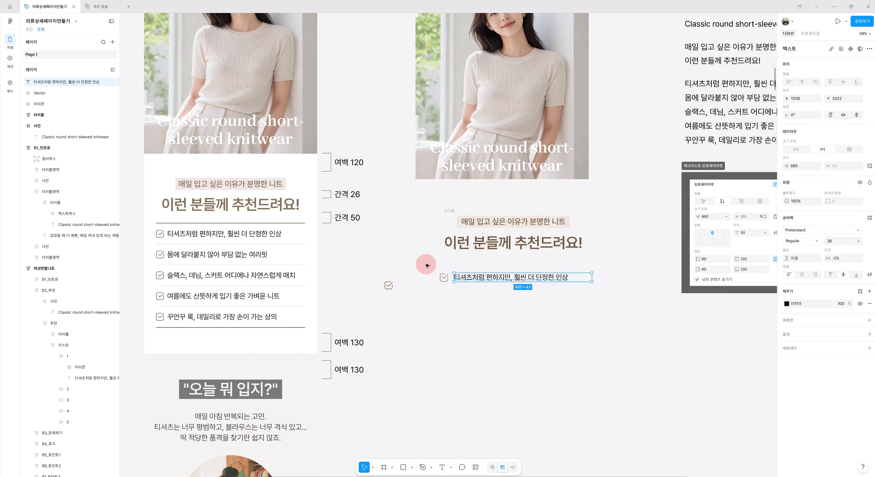
- Wrap the checkbox icon and its text in a horizontal auto layout named 1 with a gap of 16
left_click_drag(426, 265, 623, 296)
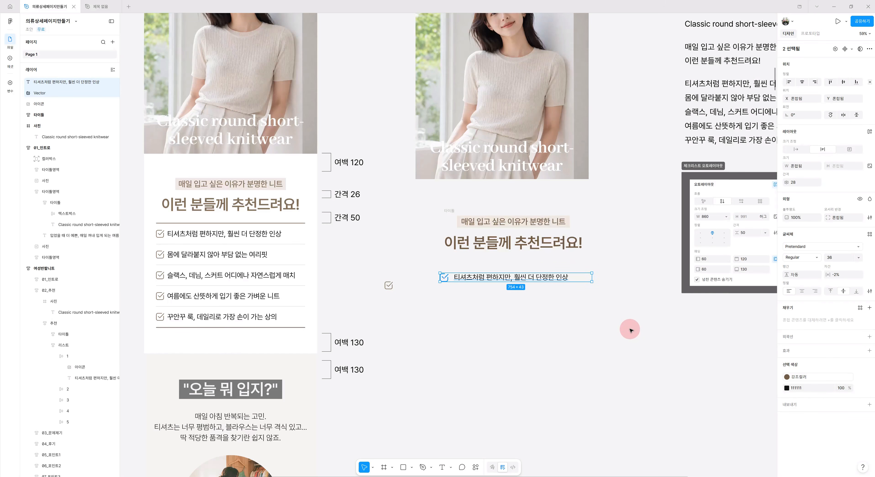
key("shift+a")
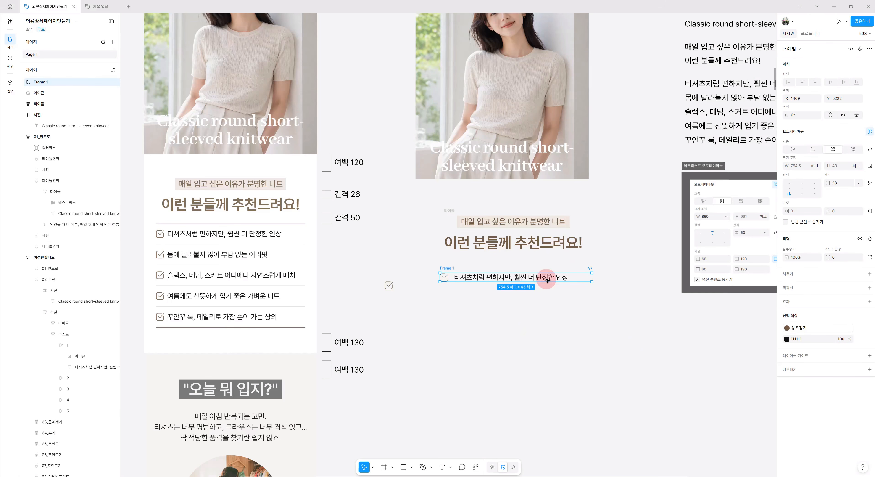
double_click(448, 269)
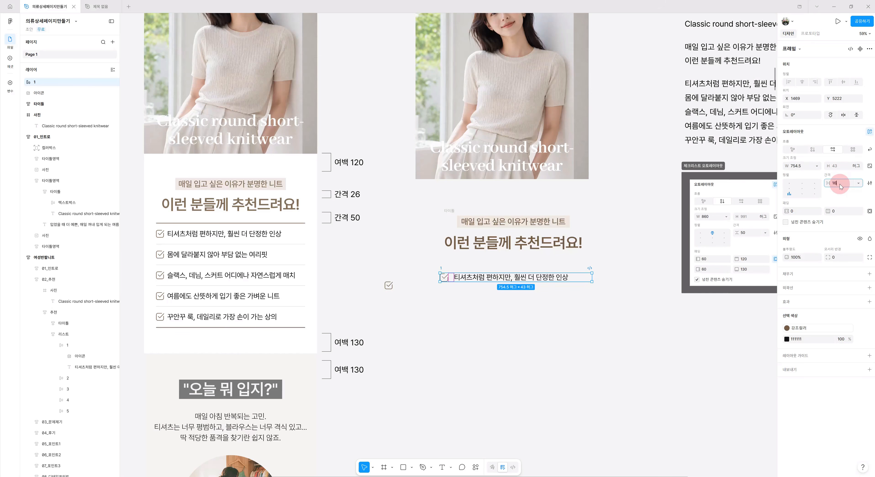
key("Return")
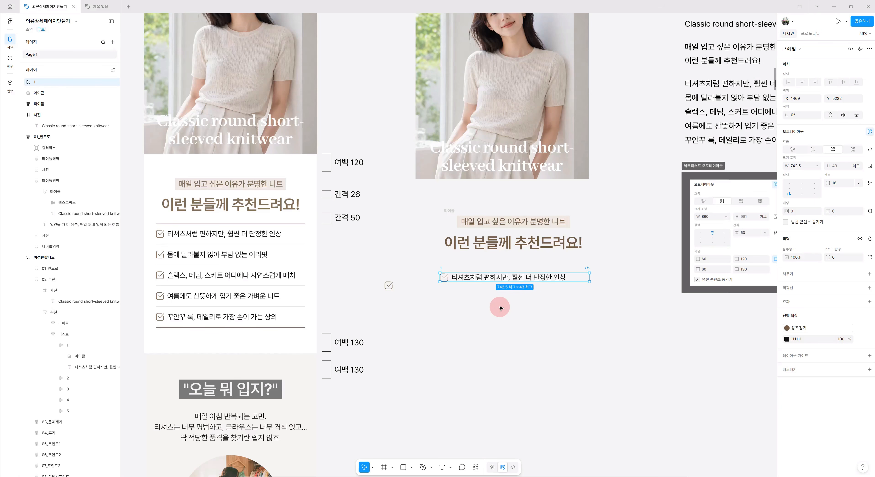
- Set the vertical padding of checklist row 1 to 30
scroll(641, 379, "up", 3)
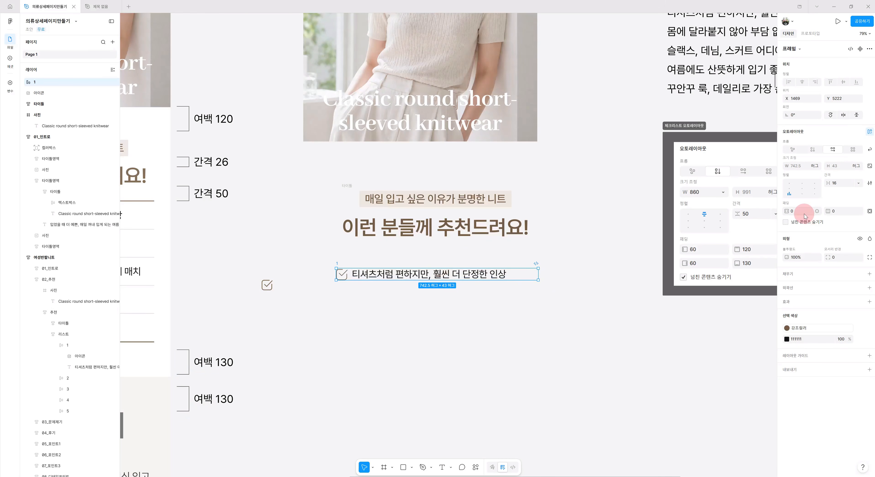
left_click(849, 212)
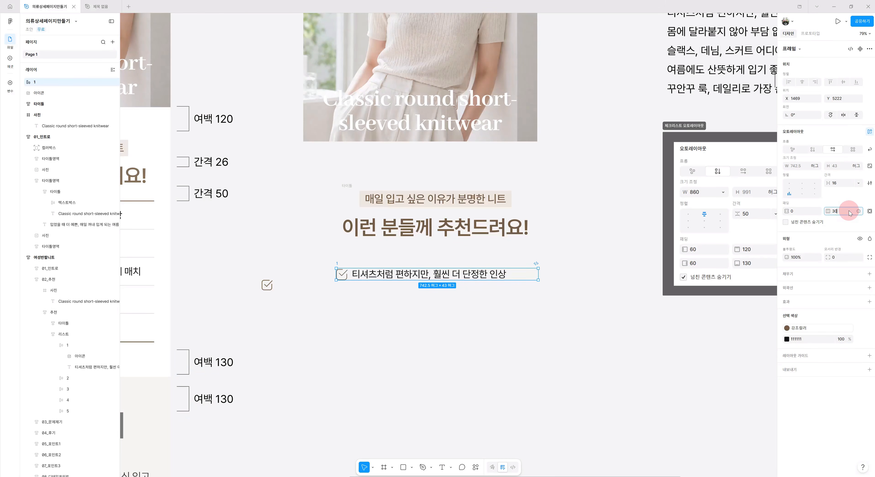
key("Return")
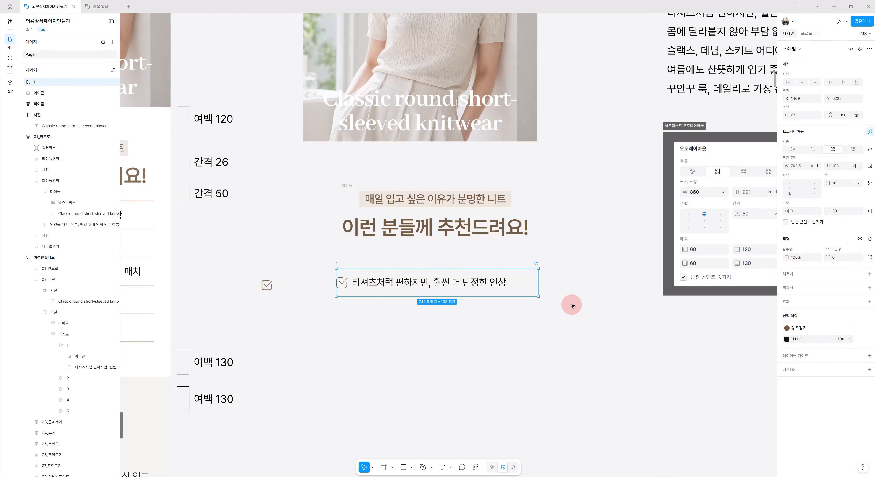
- Add a stroke to checklist row 1 and limit it to the bottom edge
scroll(572, 306, "left", 8)
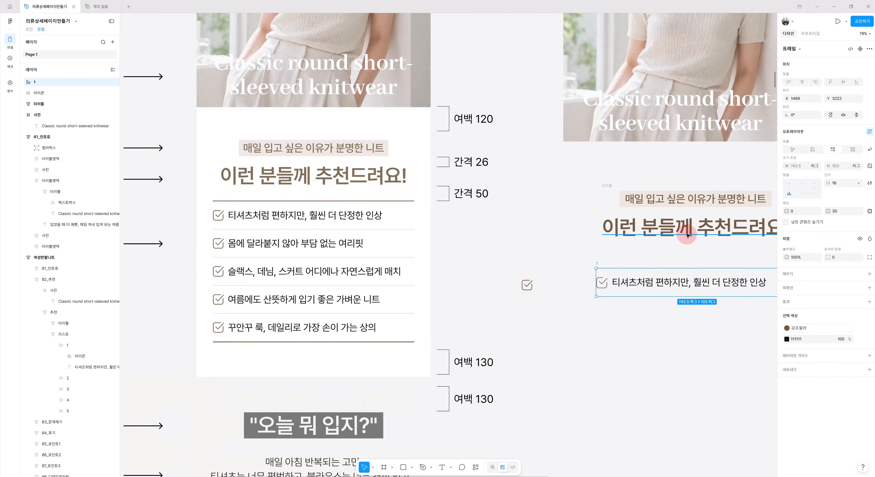
scroll(682, 227, "right", 7)
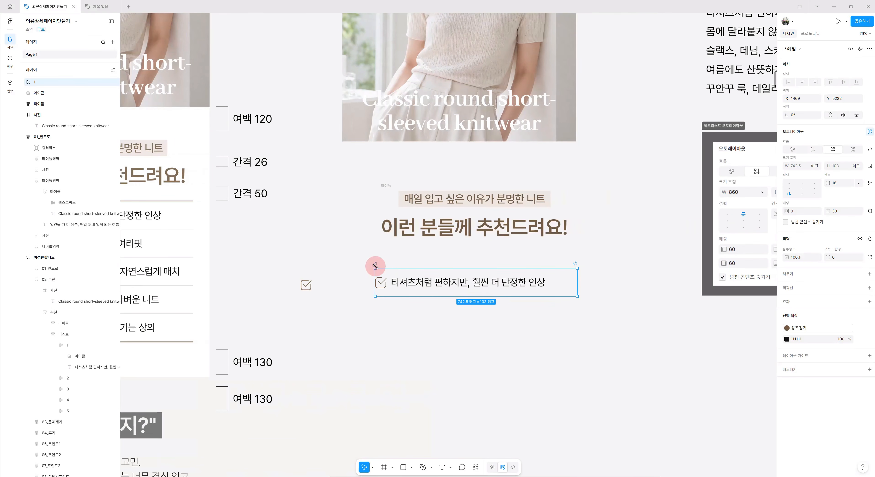
left_click(822, 292)
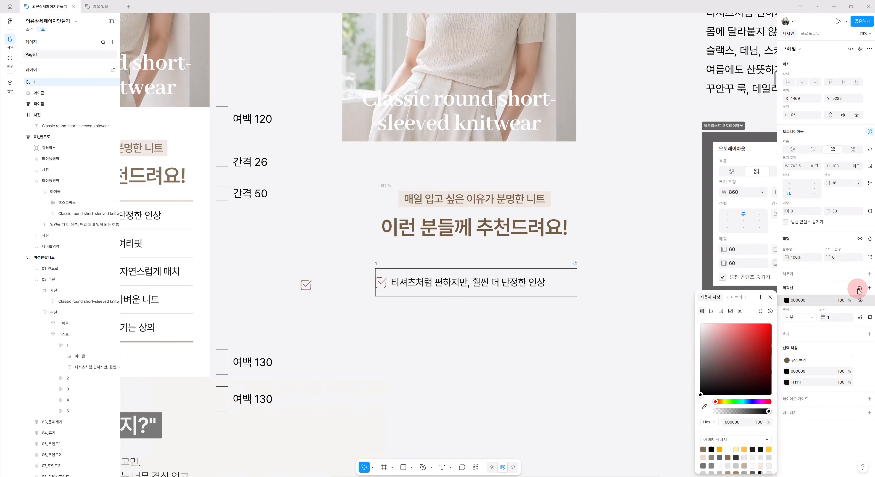
left_click(869, 318)
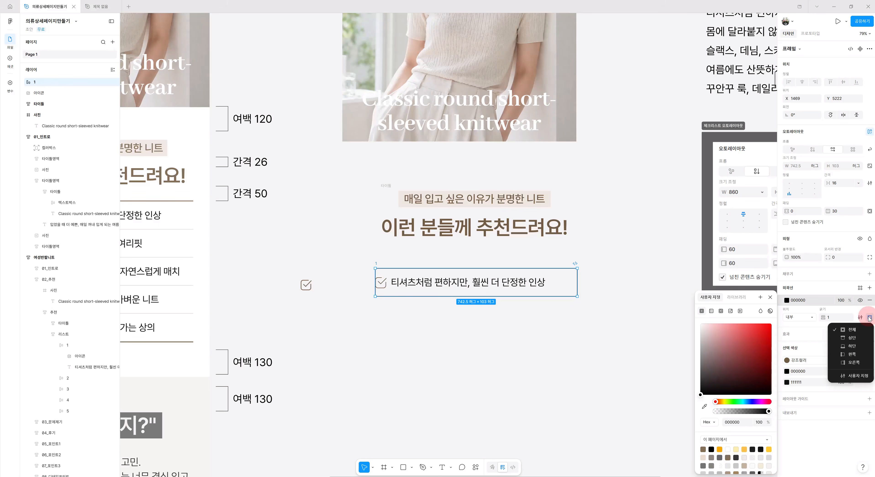
left_click(854, 346)
left_click(602, 346)
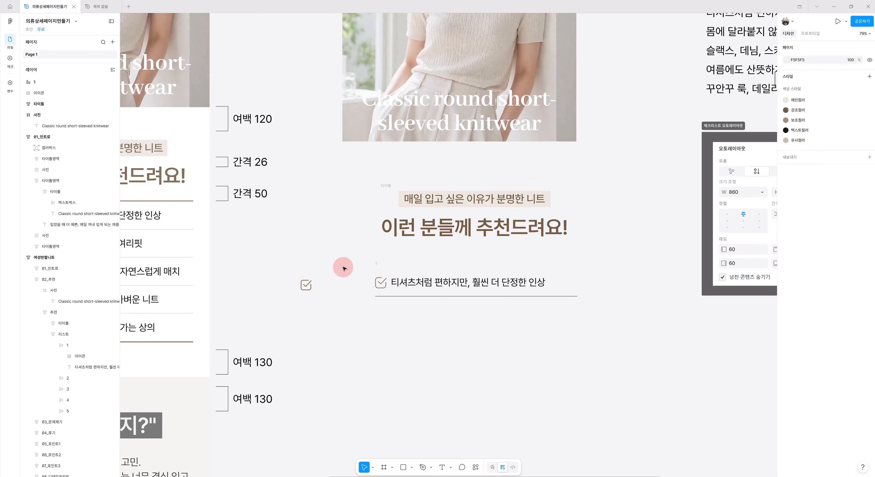
- Change the row's bottom stroke colour to the light grey C0C0C0
left_click(376, 265)
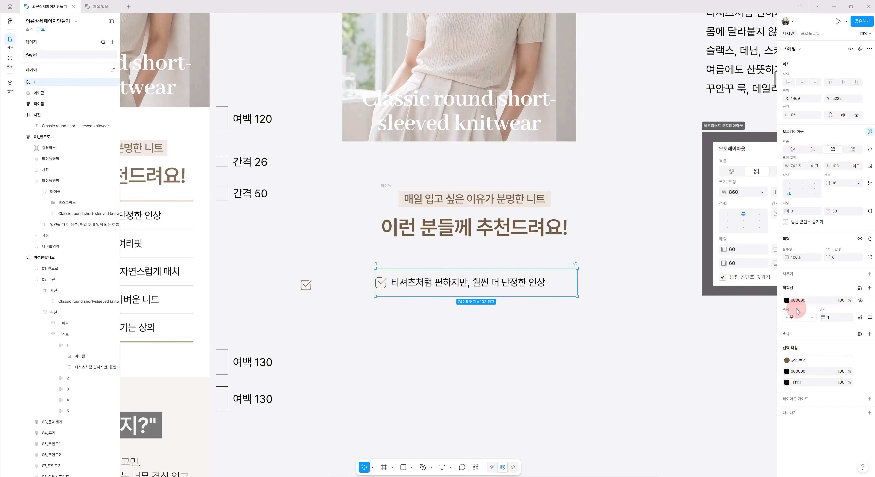
left_click(786, 300)
left_click_drag(691, 335, 651, 344)
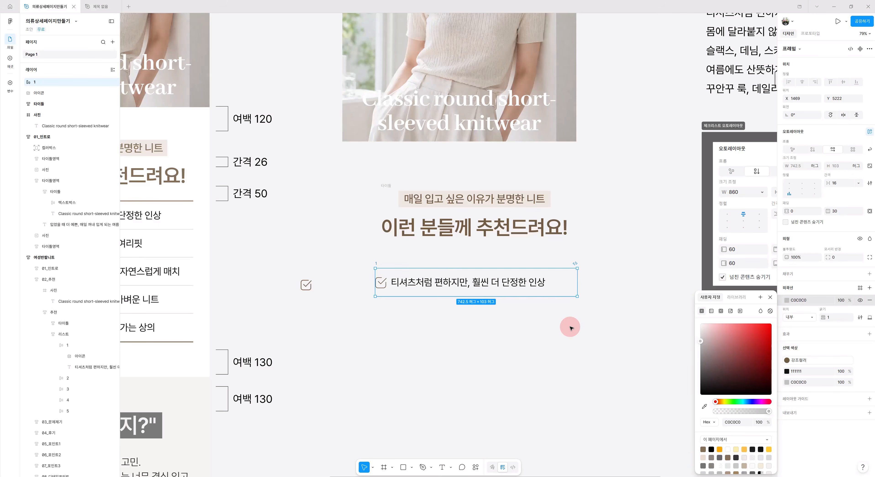
left_click(617, 318)
- Wrap checklist row 1 in an outer auto layout frame and name that frame 리스트
scroll(621, 318, "down", 5)
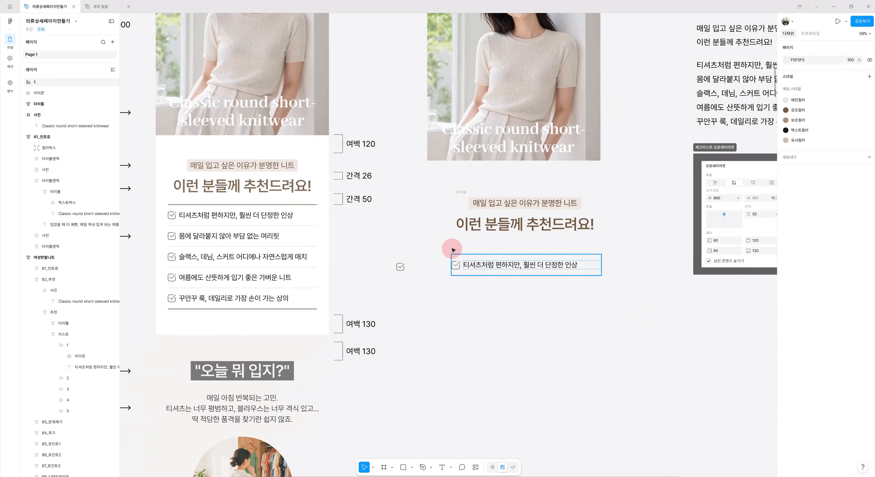
left_click(453, 250)
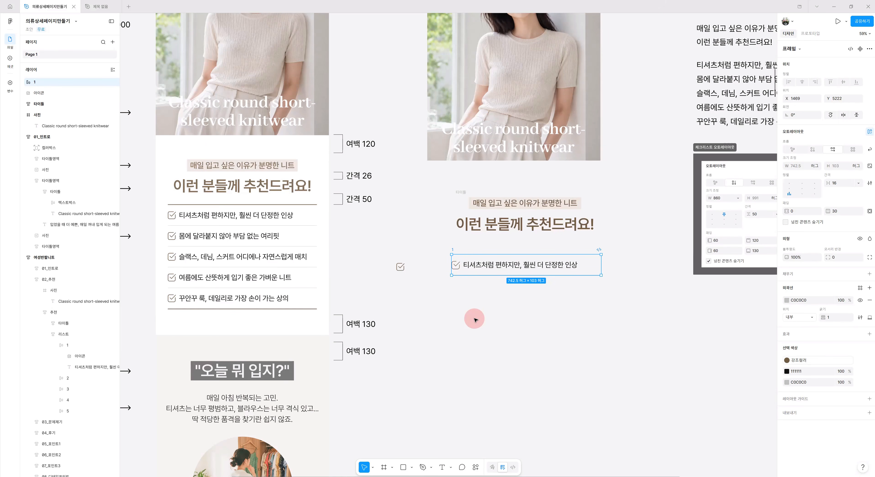
key("shift+a")
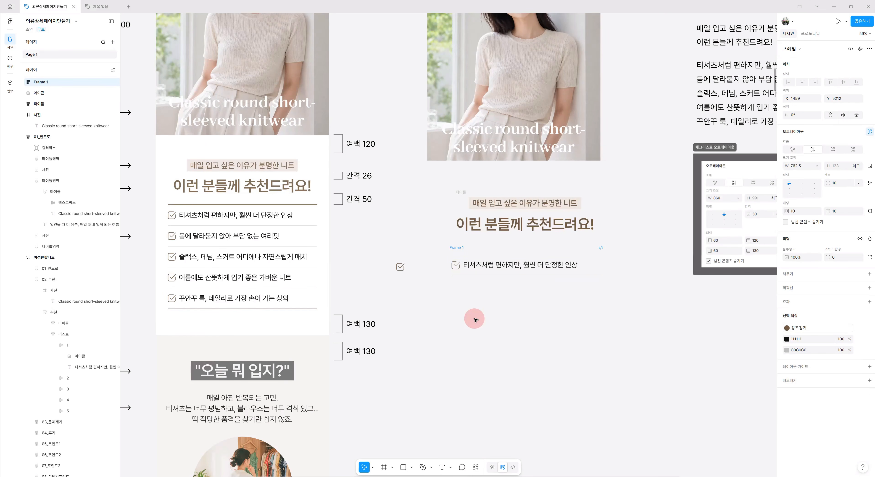
left_click(457, 251)
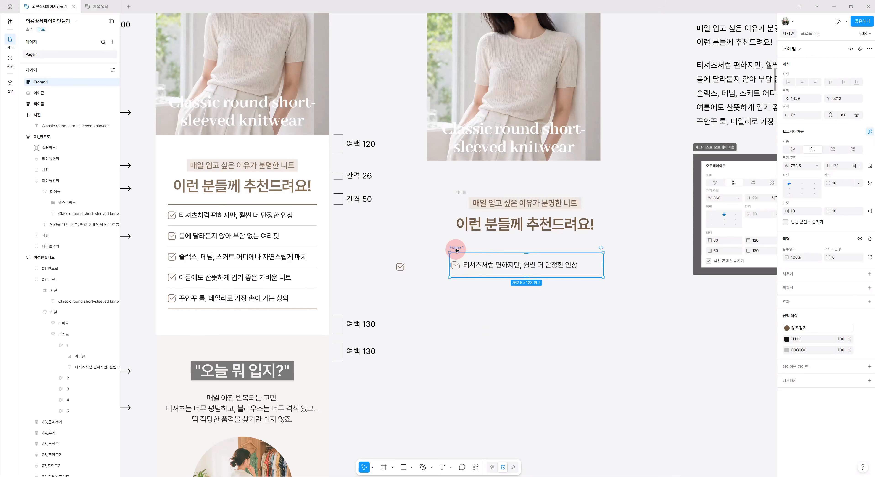
left_click(457, 250)
type("리스트")
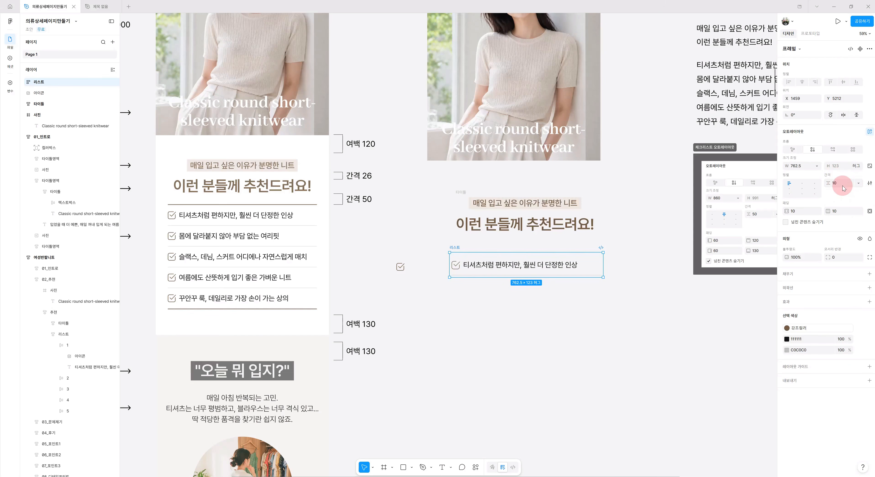
- Set the 리스트 frame's item gap, horizontal padding and vertical padding all to 0
type("0")
left_click(802, 211)
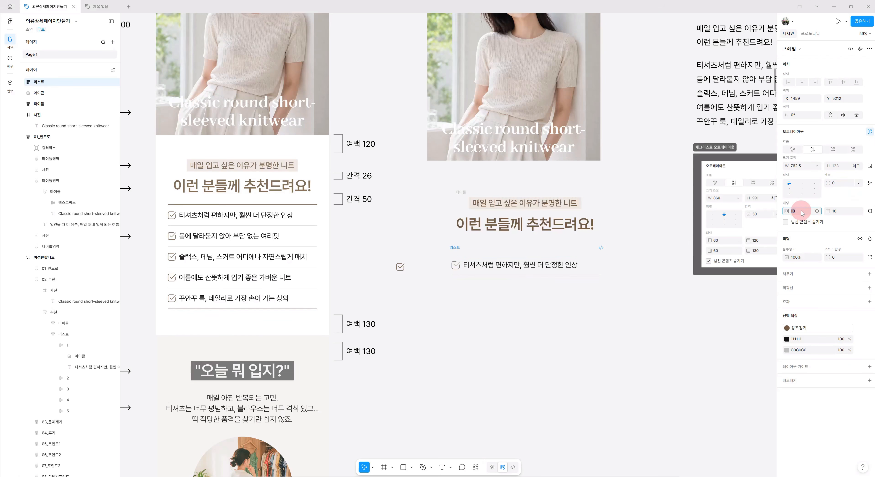
type("0")
left_click(844, 213)
type("0")
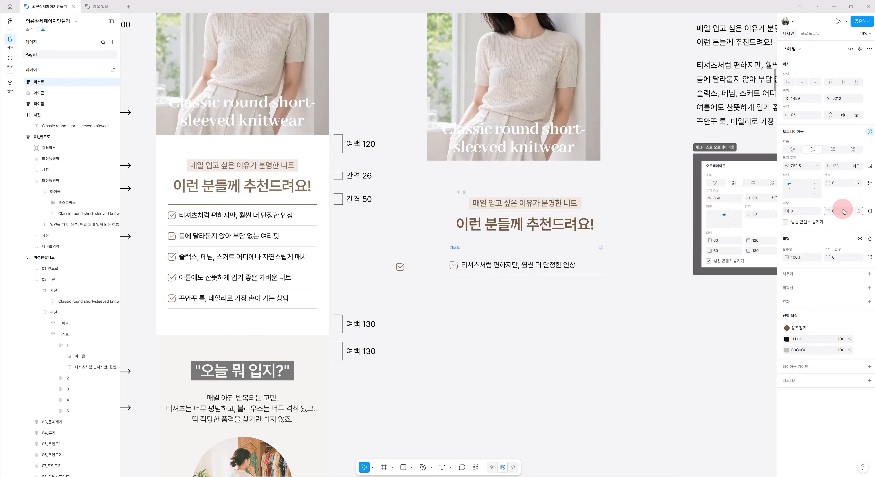
key("Return")
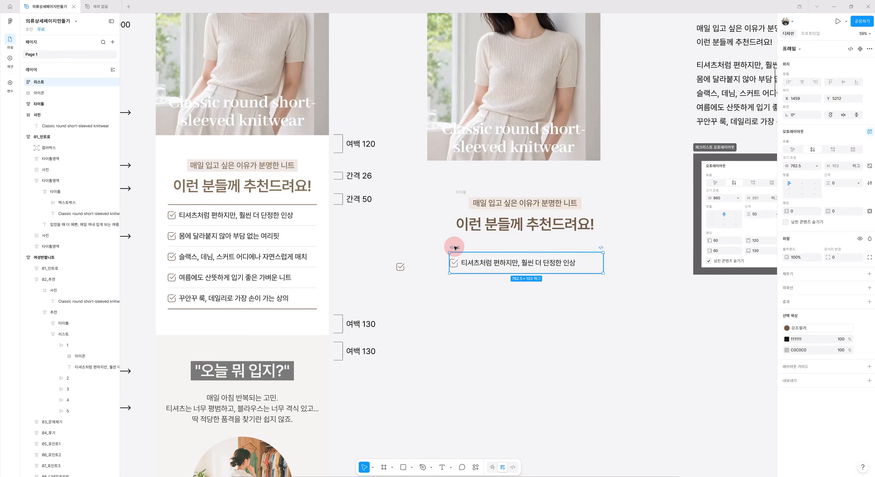
- Duplicate row 1 four times inside the 리스트 frame to make a five-row checklist
left_click(502, 268)
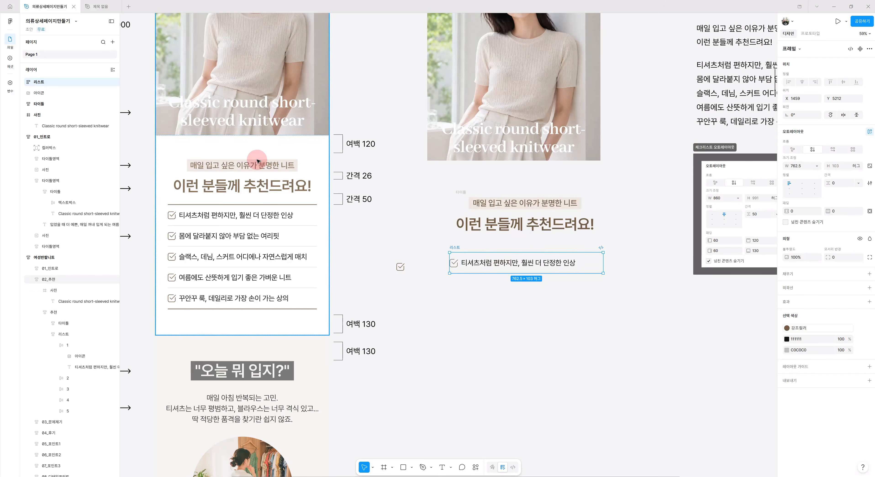
left_click(457, 249)
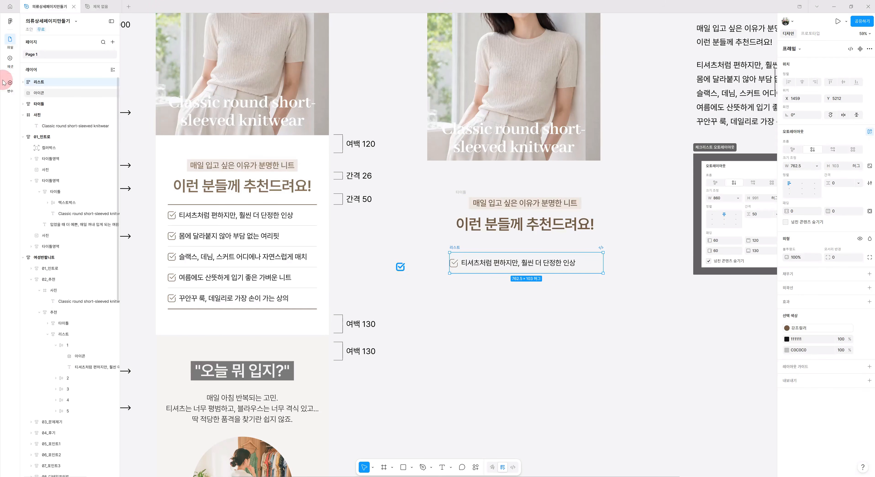
left_click(22, 82)
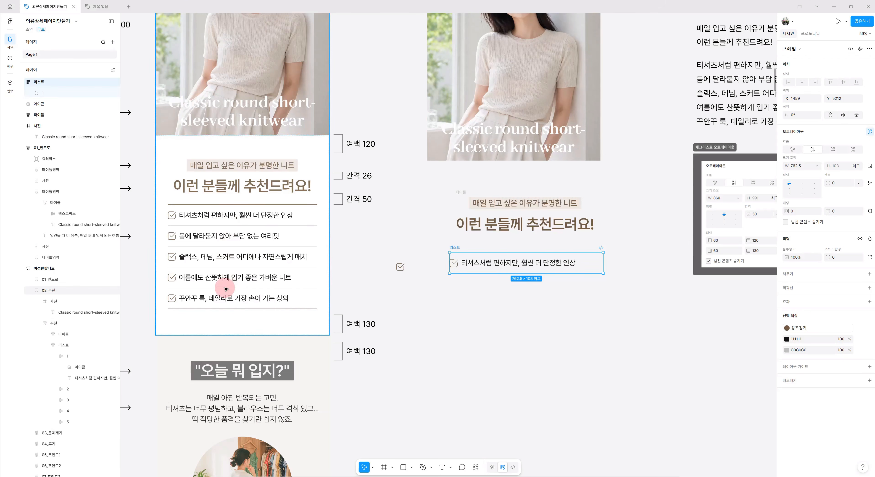
left_click(54, 94)
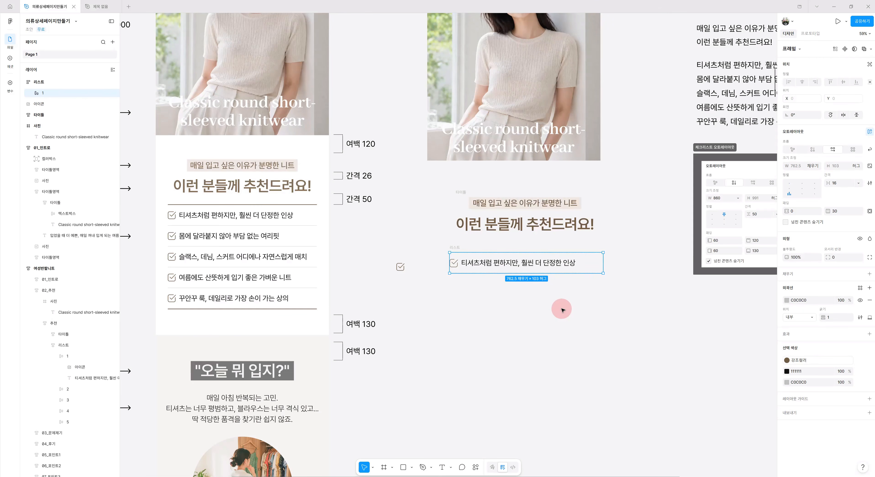
key("ctrl+d")
key("ctrl+d")
key("ctrl+d")
key("ctrl+d")
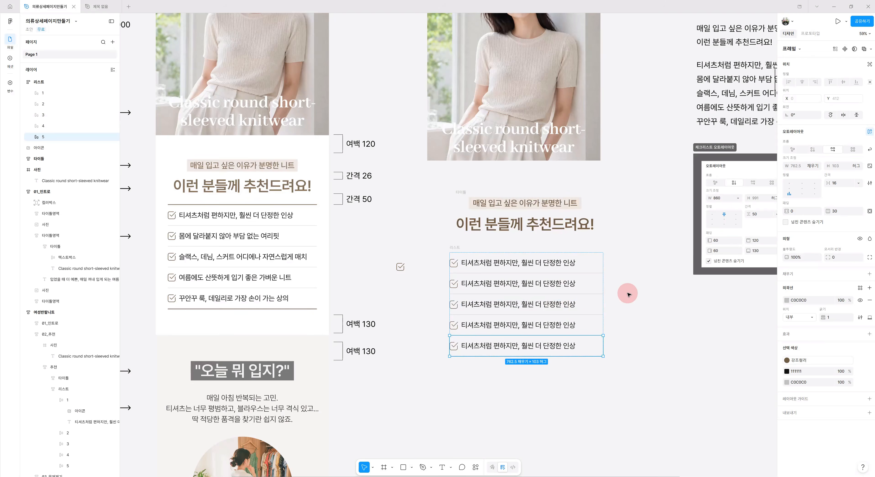
- Replace the second checklist row's text with the reference line "몸에 달라붙지 않아 부담 없는 여리핏"
scroll(646, 292, "down", 1)
scroll(646, 291, "down", 1)
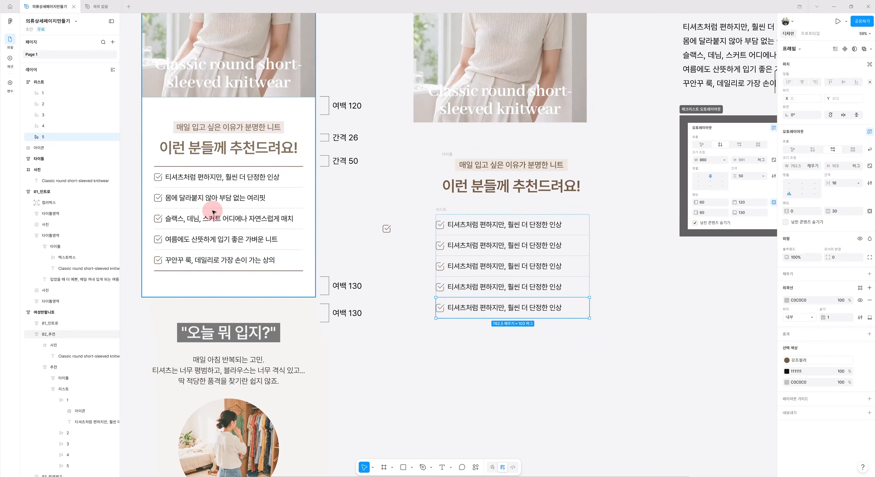
double_click(194, 198)
key("ctrl+c")
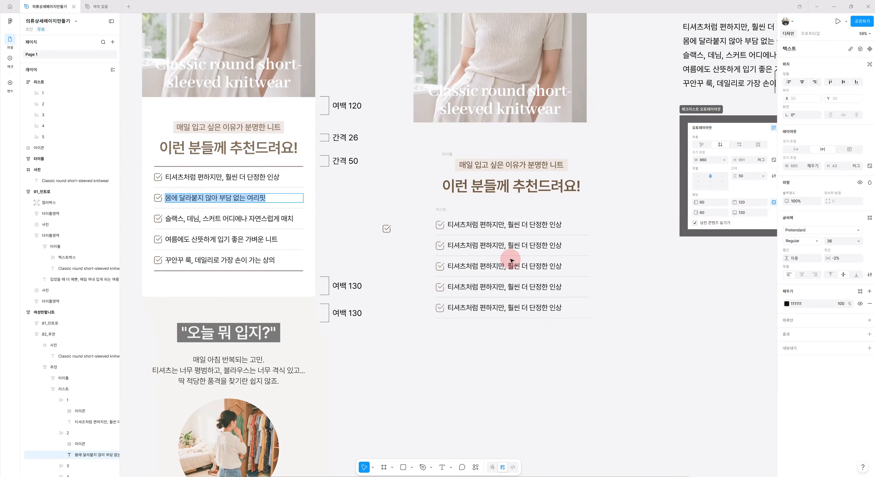
double_click(493, 246)
key("ctrl+v")
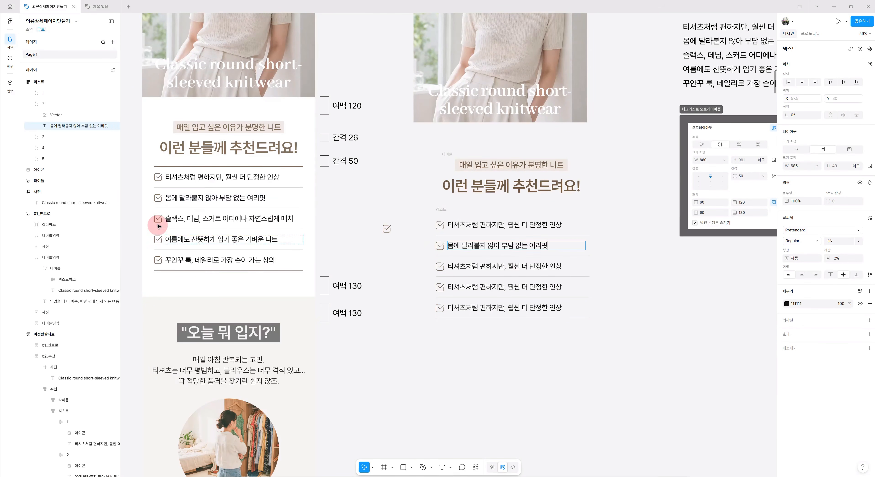
- Replace the third checklist row's text with the reference line "슬랙스, 데님, 스커트 어디에나 자연스럽게 매치"
double_click(201, 219)
key("ctrl+c")
double_click(511, 267)
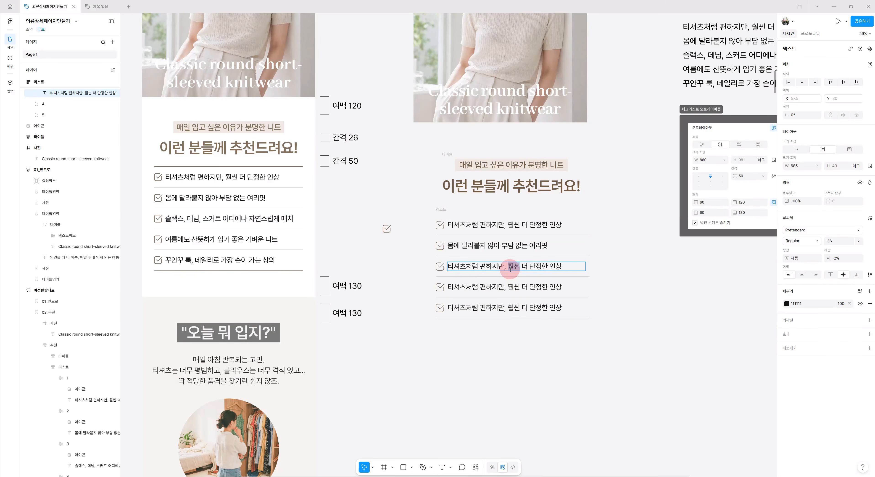
key("ctrl+v")
- Replace the fourth checklist row's text with the reference line "여름에도 산뜻하게 입기 좋은 가벼운 니트"
double_click(179, 238)
key("ctrl+a")
key("ctrl+c")
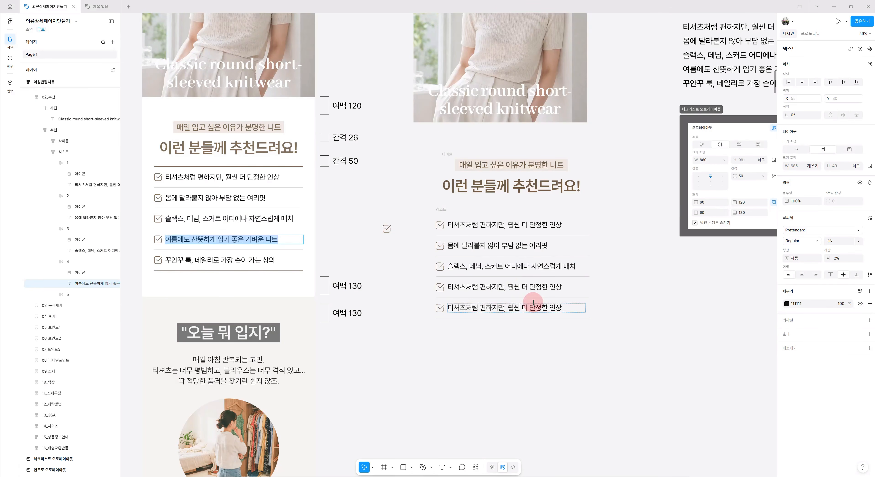
left_click(518, 287)
double_click(518, 286)
key("ctrl+v")
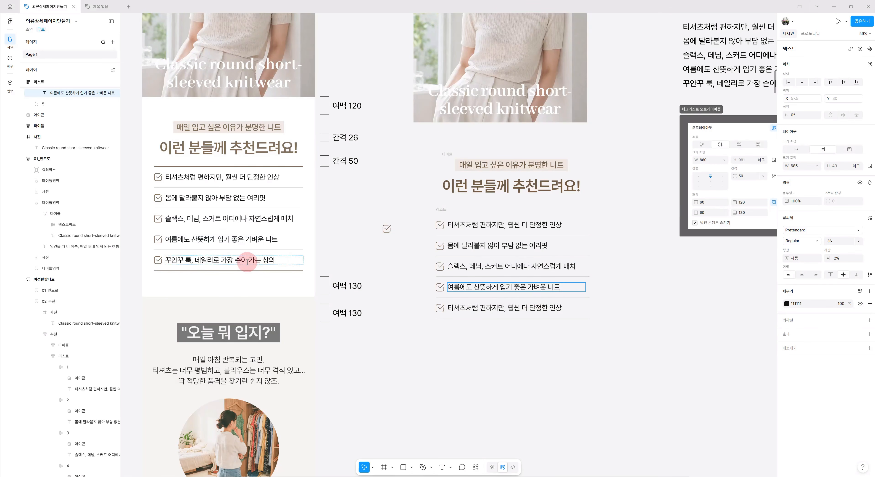
- Replace the fifth checklist row's text with the reference line "꾸안꾸 룩, 데일리로 가장 손이 가는 상의" and deselect it
double_click(245, 260)
key("ctrl+a")
key("ctrl+c")
left_click(509, 306)
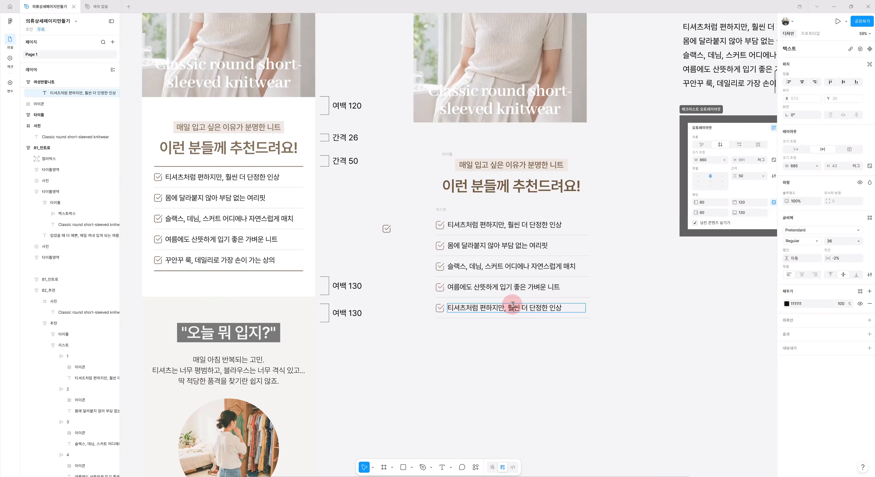
double_click(510, 307)
key("ctrl+a")
key("ctrl+v")
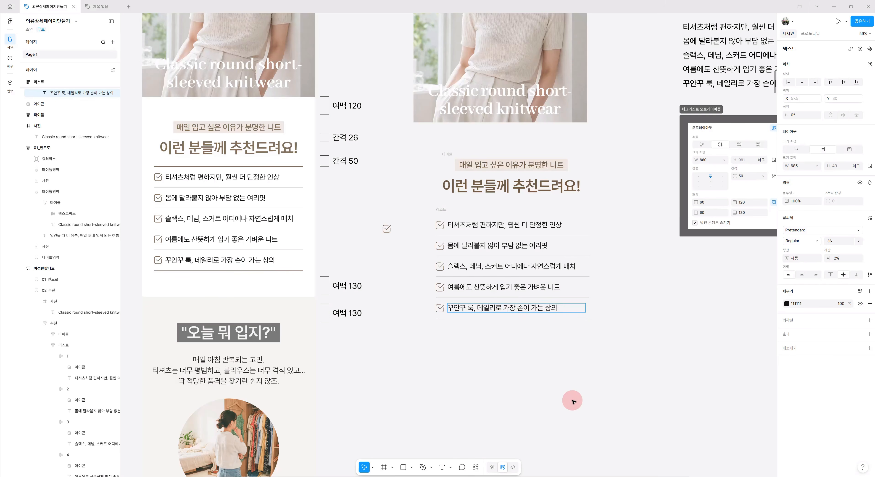
left_click(699, 401)
- Add a stroke to the 리스트 frame and switch it to custom per-side widths
scroll(635, 365, "down", 3)
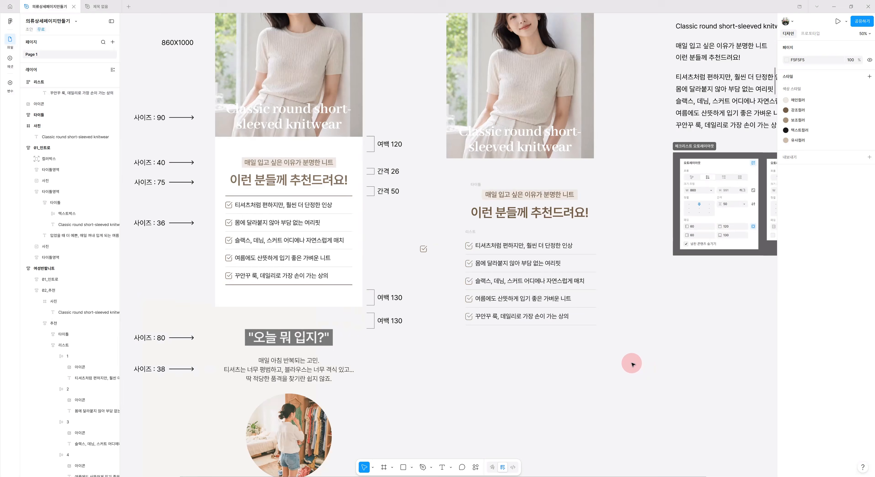
left_click_drag(698, 355, 626, 348)
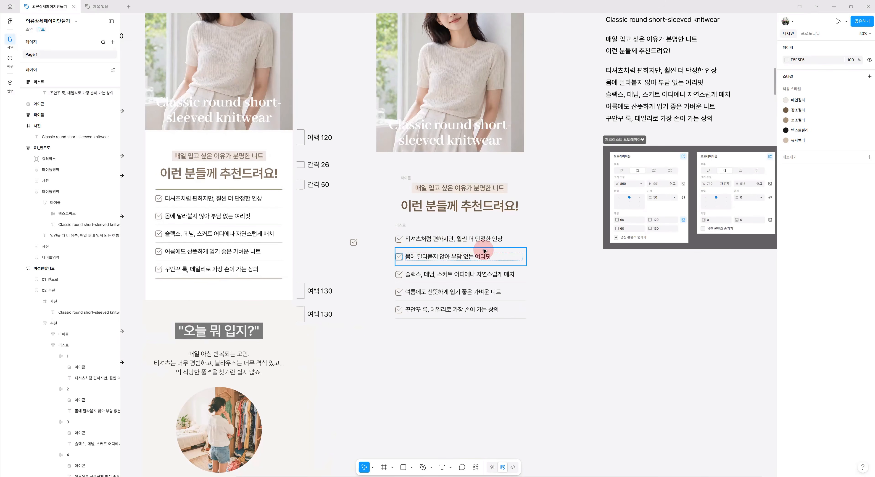
scroll(182, 214, "up", 3)
scroll(150, 198, "up", 3)
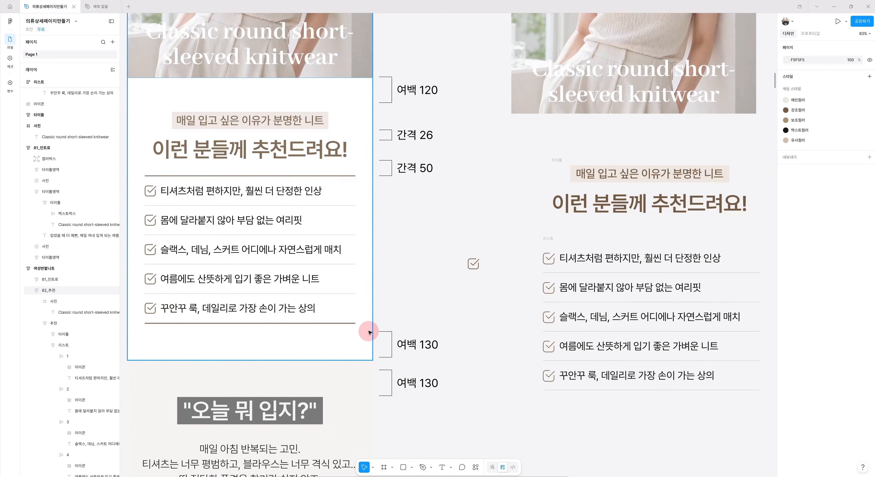
left_click(548, 237)
scroll(671, 236, "right", 3)
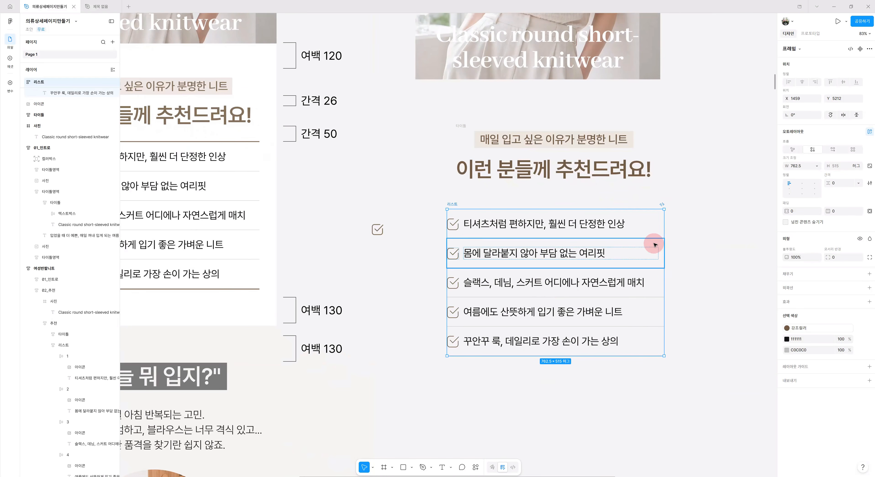
left_click(836, 288)
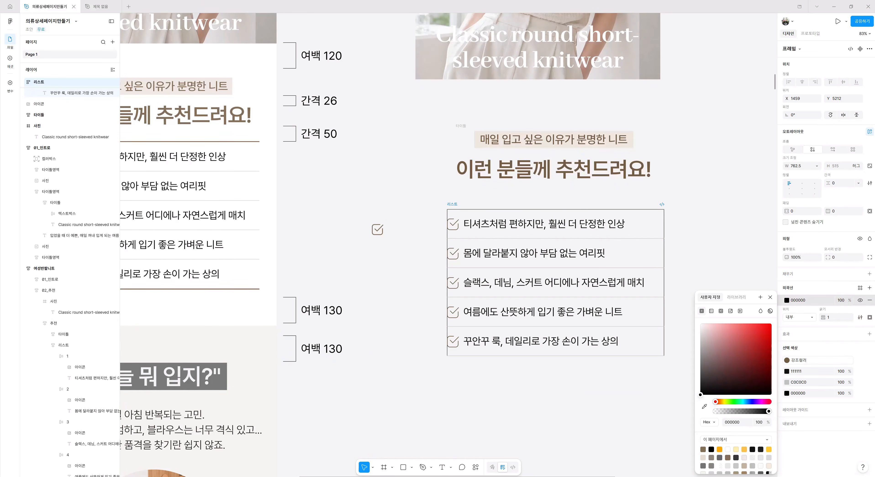
left_click(870, 318)
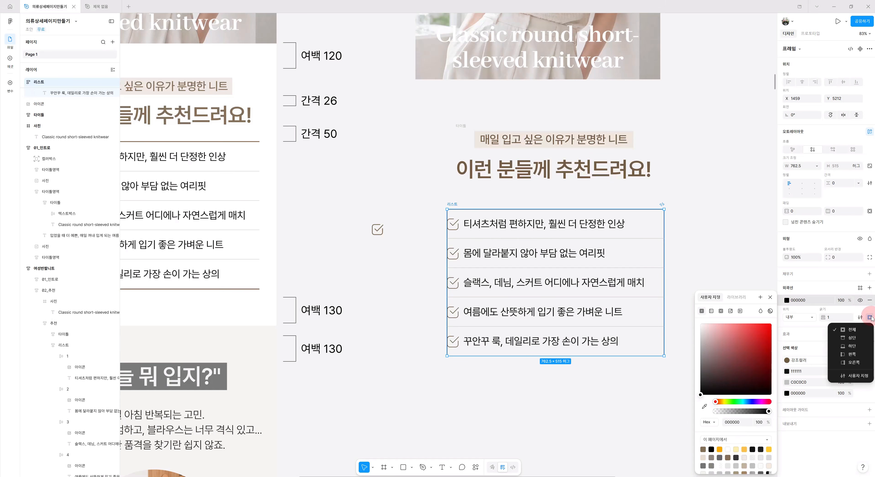
left_click(862, 375)
- Set the 리스트 frame's left and right stroke widths to 0 and its top and bottom stroke widths to 3
left_click(804, 329)
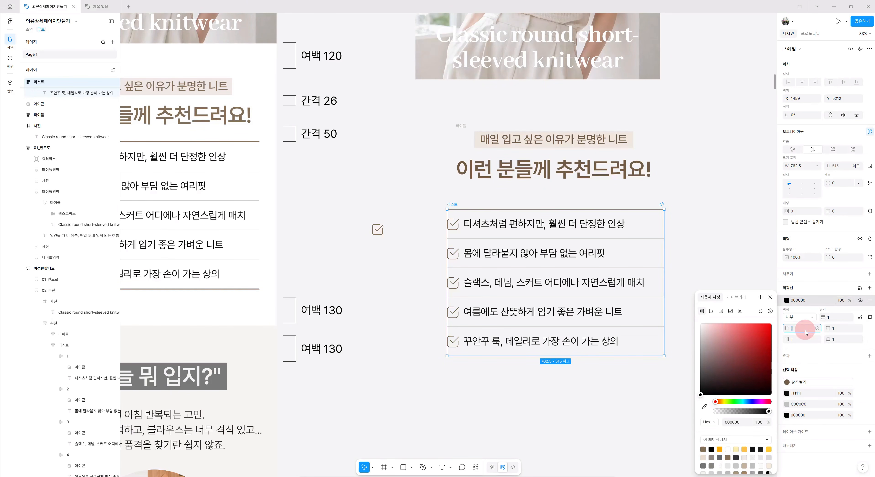
type("0")
left_click(800, 339)
type("0")
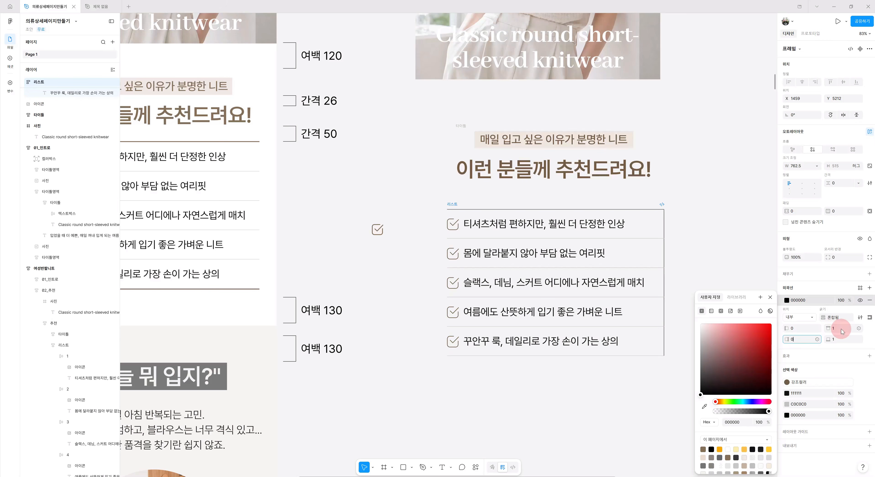
left_click(842, 330)
key("Return")
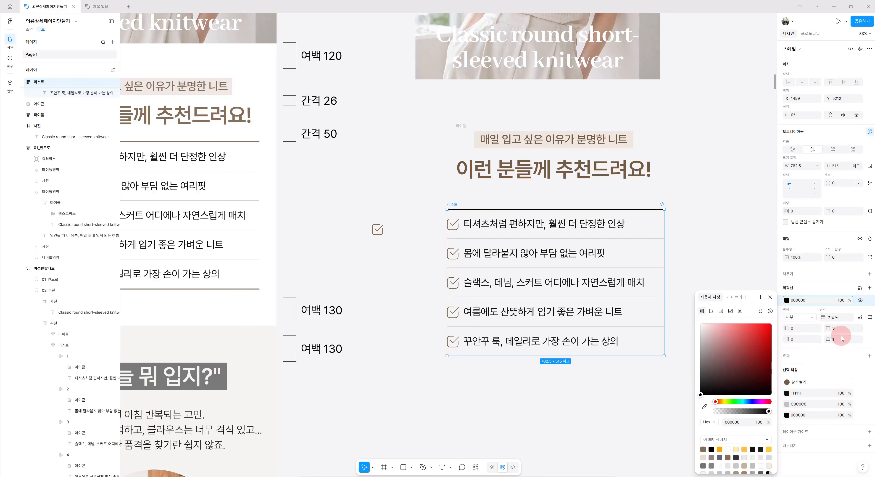
left_click(843, 338)
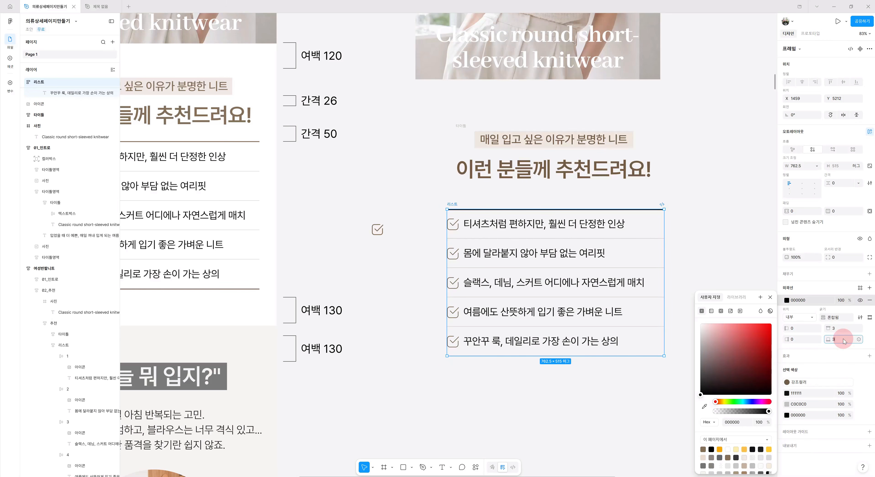
type("3")
key("Return")
- Apply the 강조컬러 colour style to the 리스트 frame's stroke
left_click(793, 301)
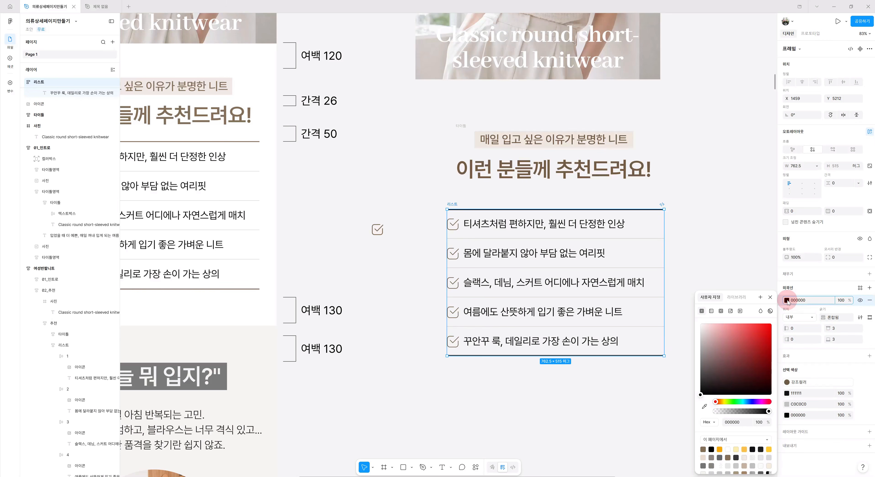
left_click(787, 300)
left_click(787, 300)
left_click(745, 299)
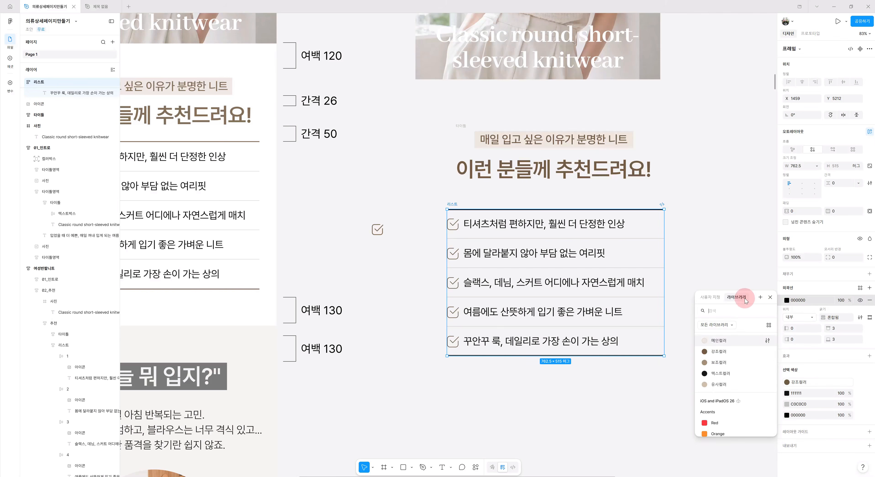
left_click(725, 351)
left_click(699, 384)
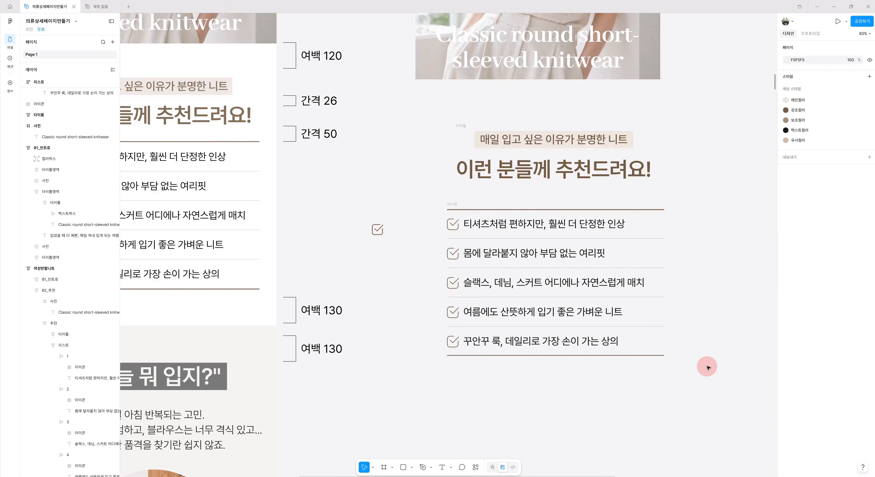
- Wrap the 타이틀 and 리스트 frames together in a new vertical auto layout frame
scroll(707, 309, "down", 5)
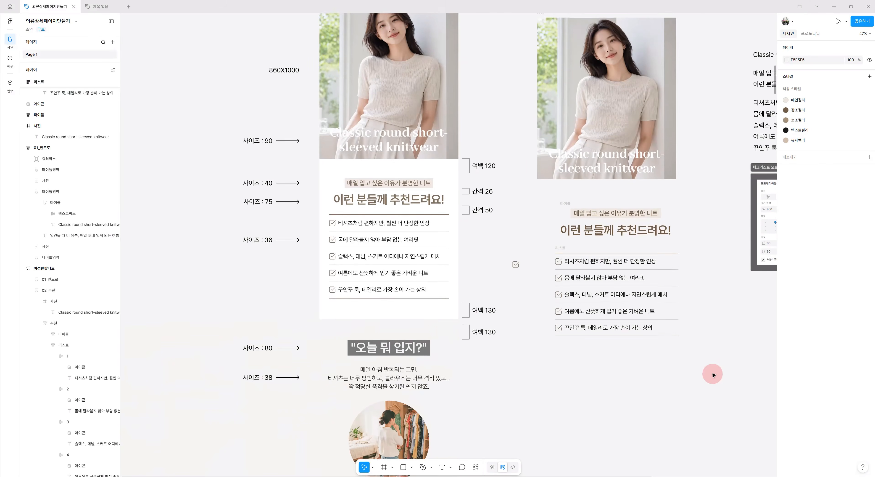
scroll(707, 282, "up", 1)
scroll(707, 282, "right", 1)
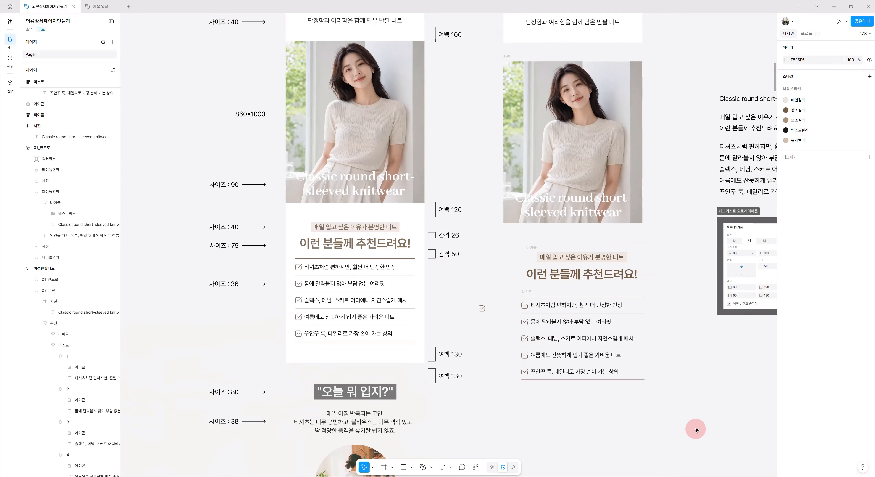
scroll(694, 433, "down", 1)
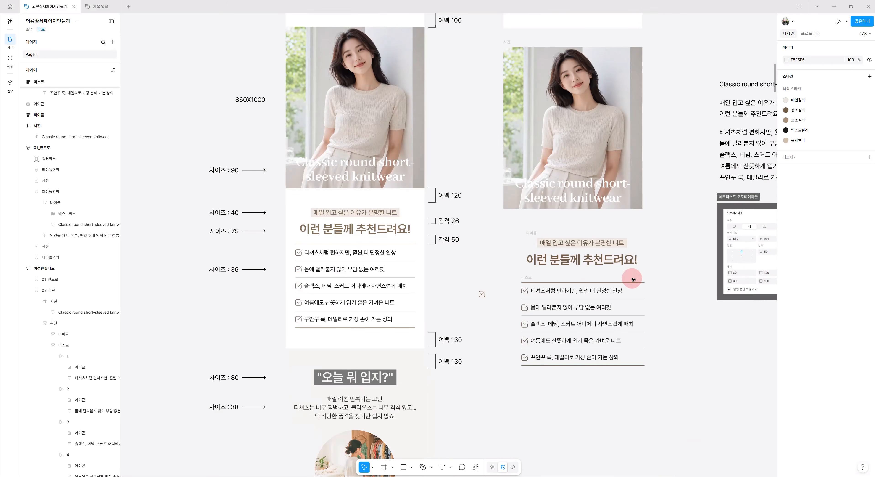
left_click_drag(496, 220, 700, 423)
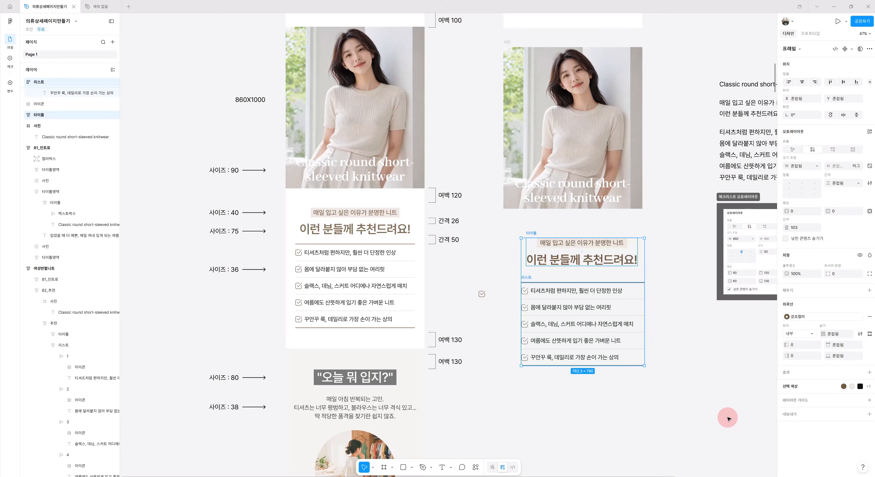
key("shift+a")
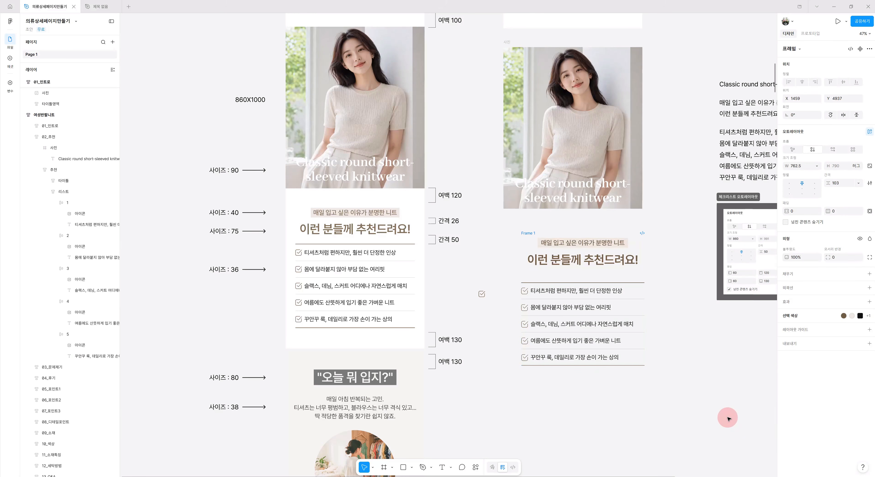
- Add a white FFFFFF fill to the new frame around the title and checklist
scroll(706, 413, "down", 1)
scroll(698, 410, "down", 1)
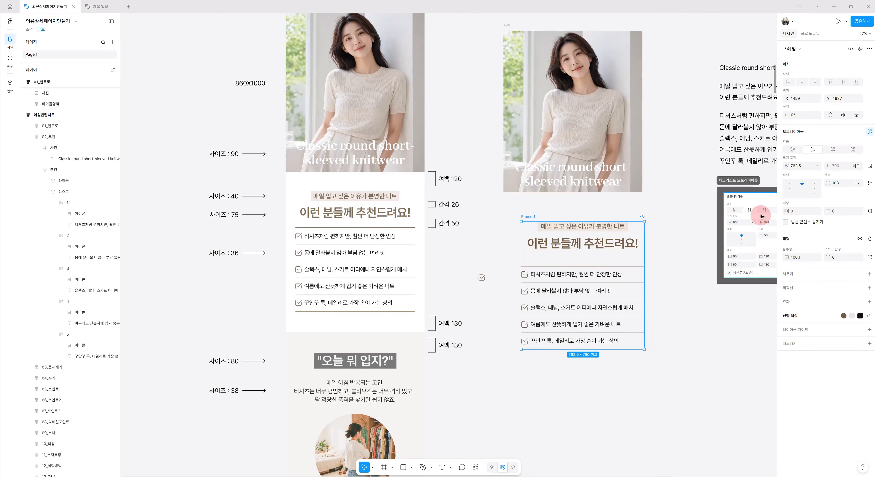
left_click(795, 277)
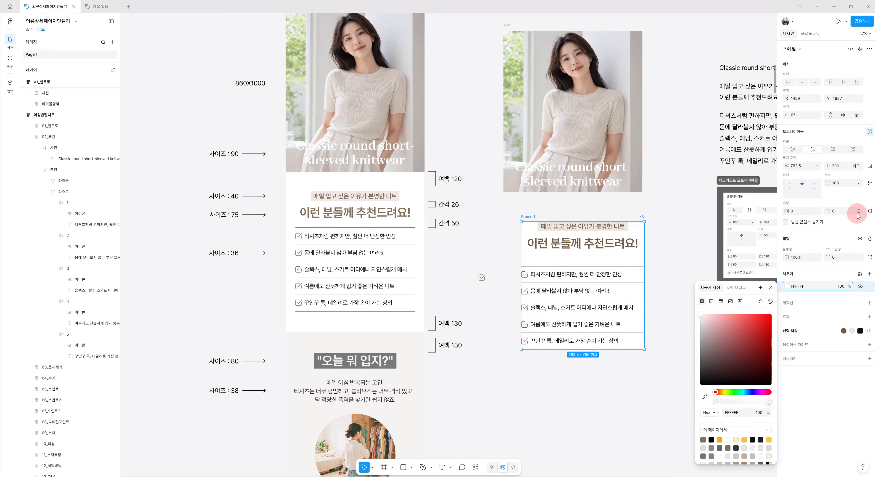
- Use individual padding on the title-and-checklist frame, with 120 at the top and 130 at the bottom
left_click(869, 211)
left_click(837, 213)
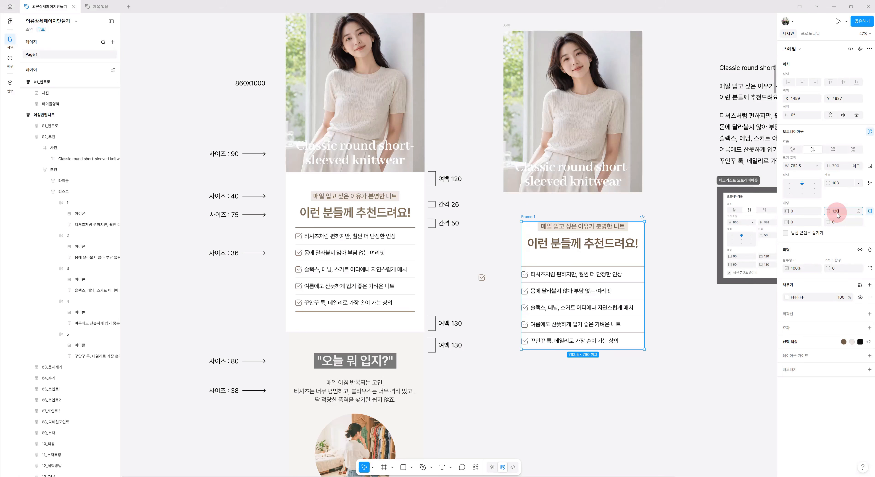
type("120")
key("Return")
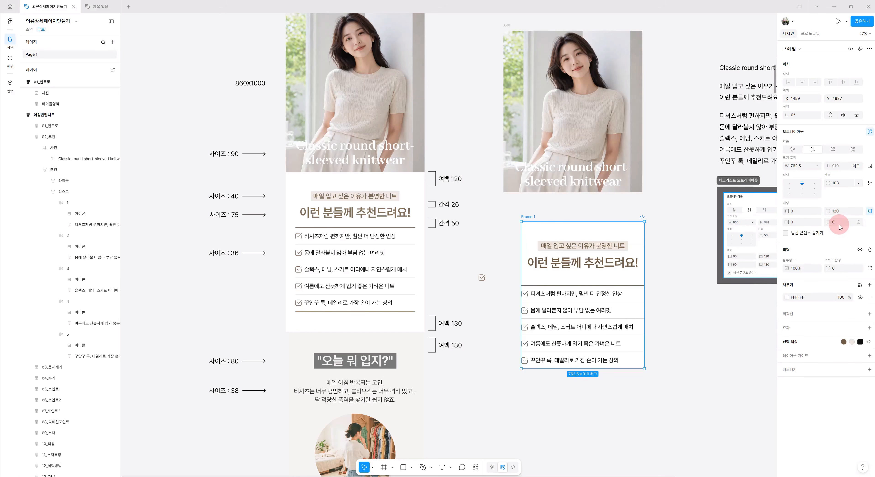
left_click(840, 226)
type("130")
key("Return")
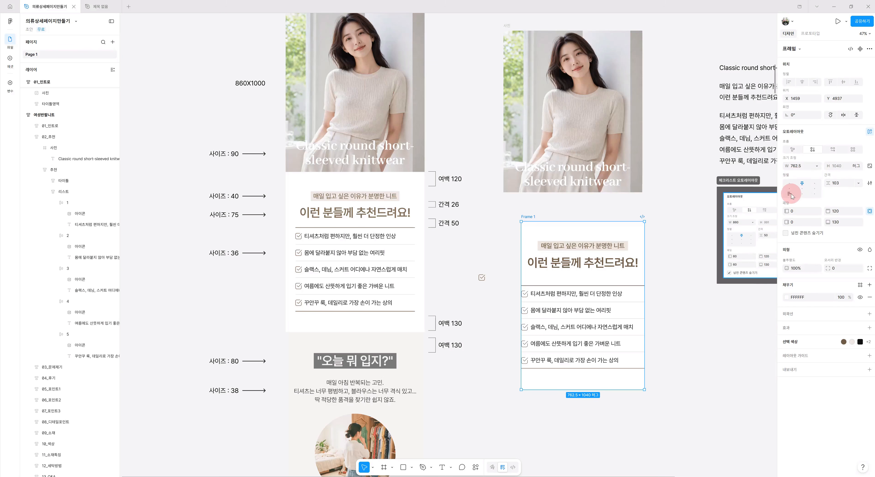
- Move the title-and-checklist frame up closer beneath the model photo and set its width to 860
left_click(532, 219)
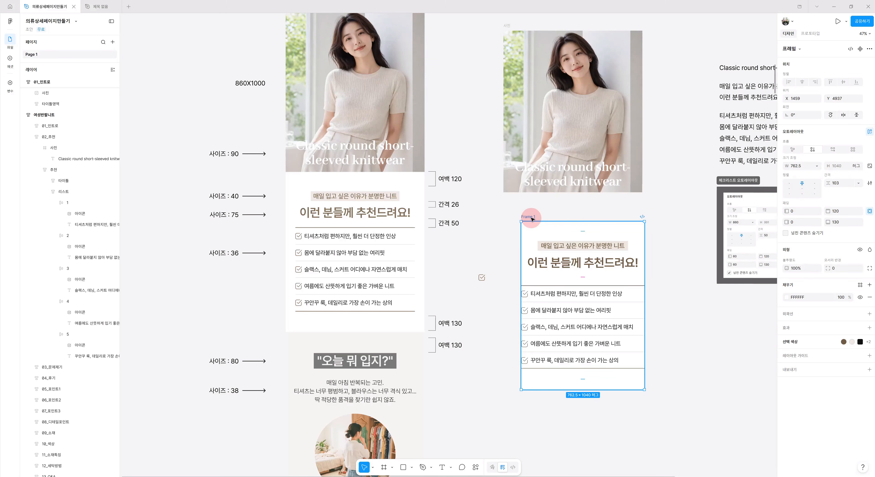
left_click_drag(532, 219, 519, 206)
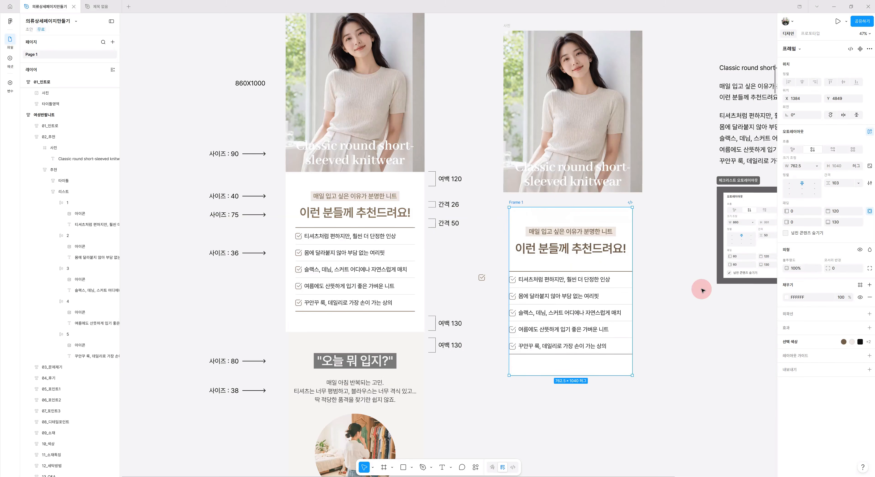
left_click(816, 168)
left_click(803, 168)
left_click(805, 165)
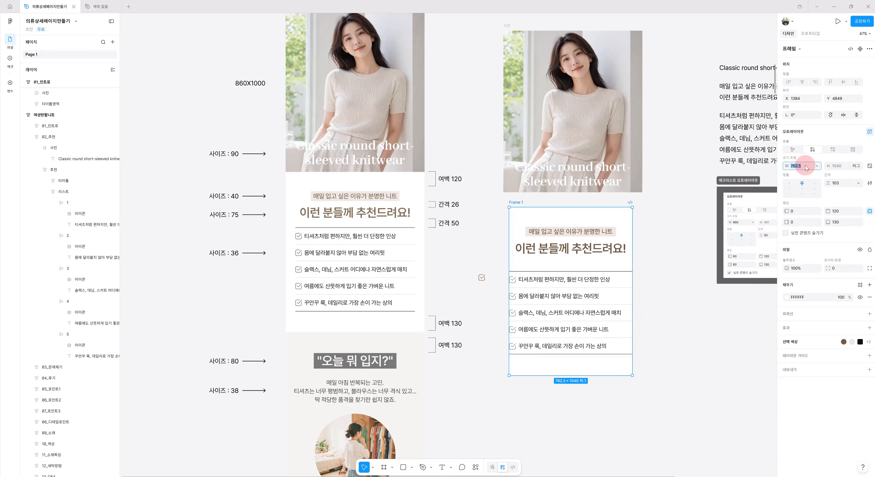
key("Return")
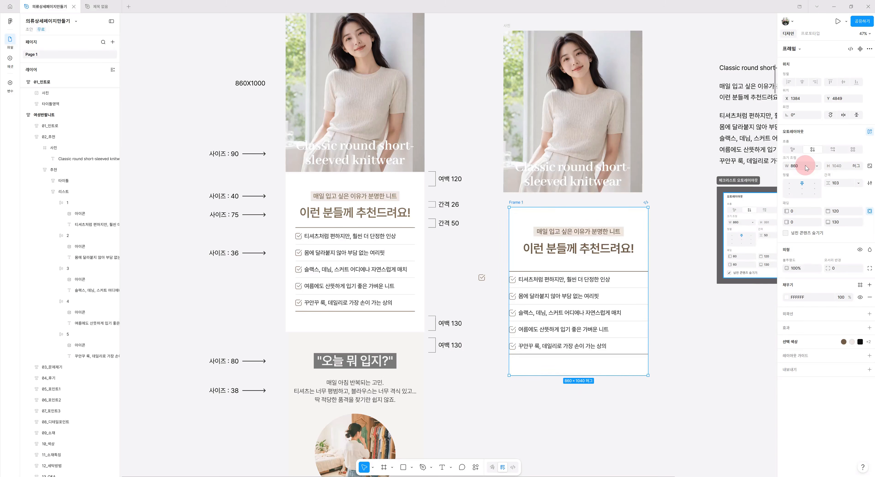
- Align the title-and-checklist frame horizontally with the model photo above and set its left and right padding to 60
left_click_drag(515, 202, 510, 205)
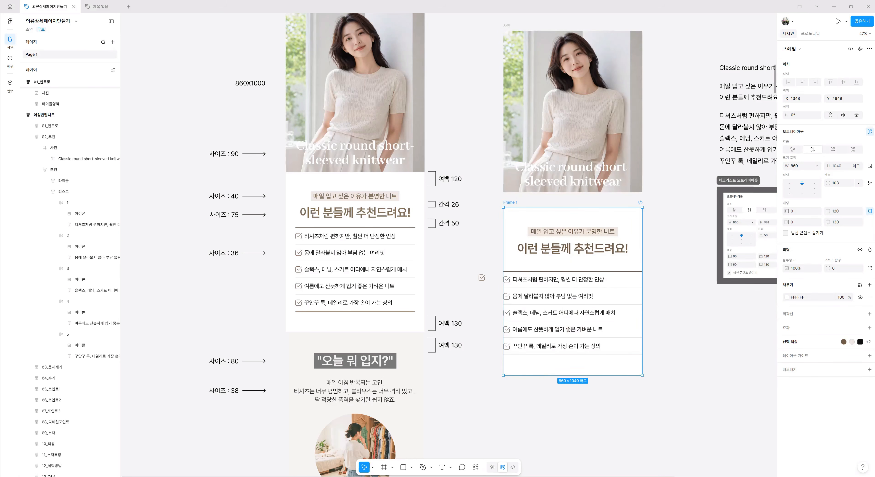
left_click(870, 212)
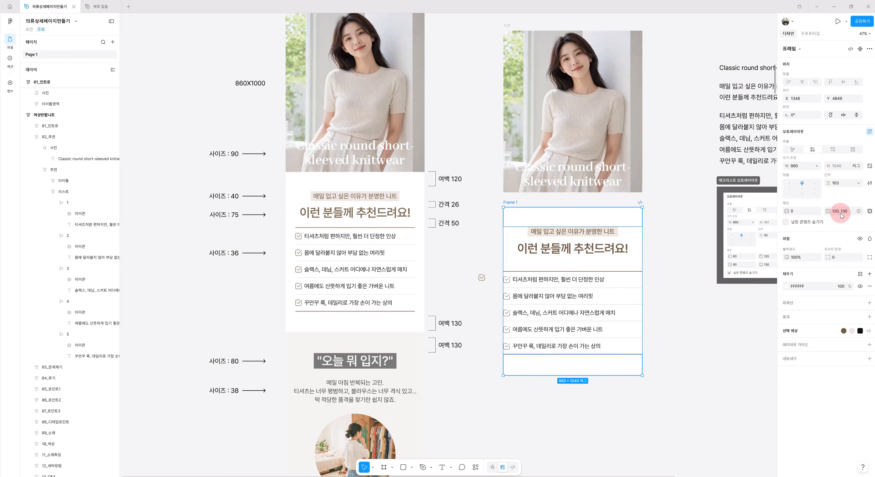
left_click(800, 212)
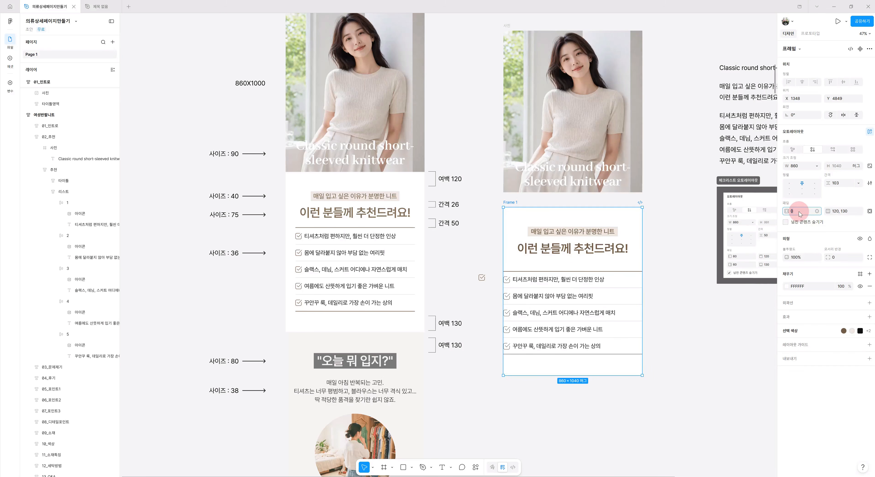
type("60")
key("Return")
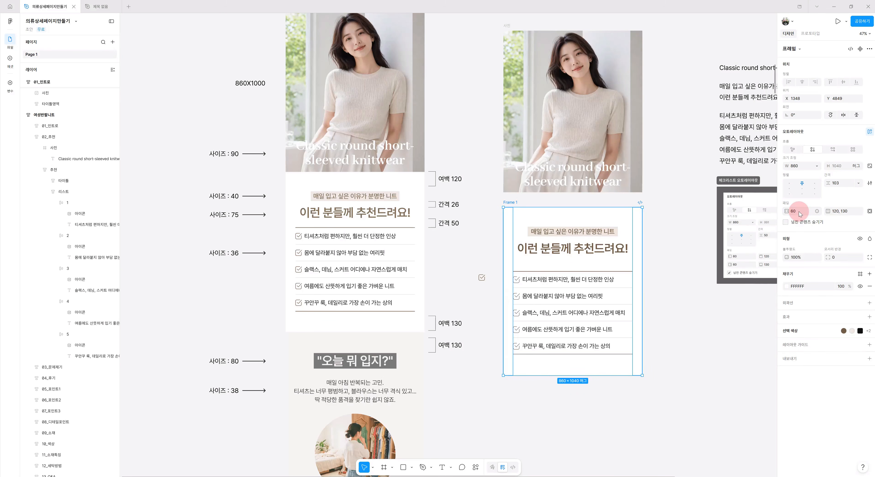
- Set the 타이틀 frame's width to fill its container, matching the 리스트 frame's sizing
left_click(588, 328)
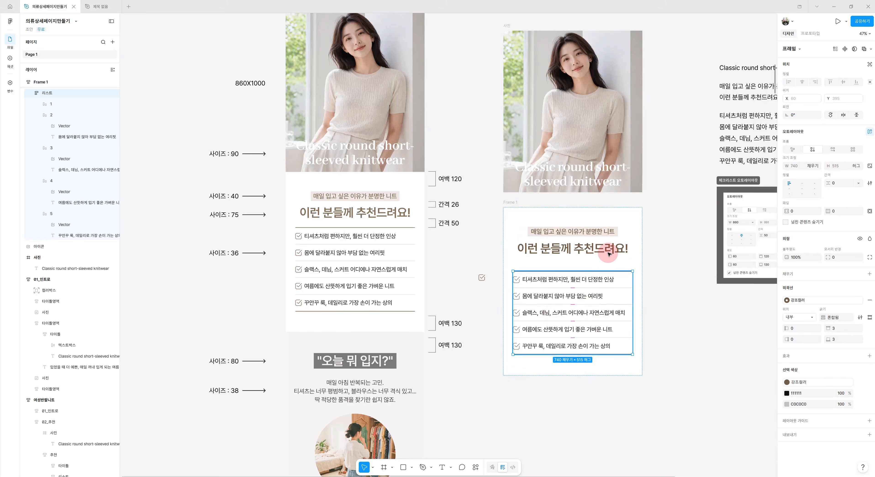
left_click(595, 252)
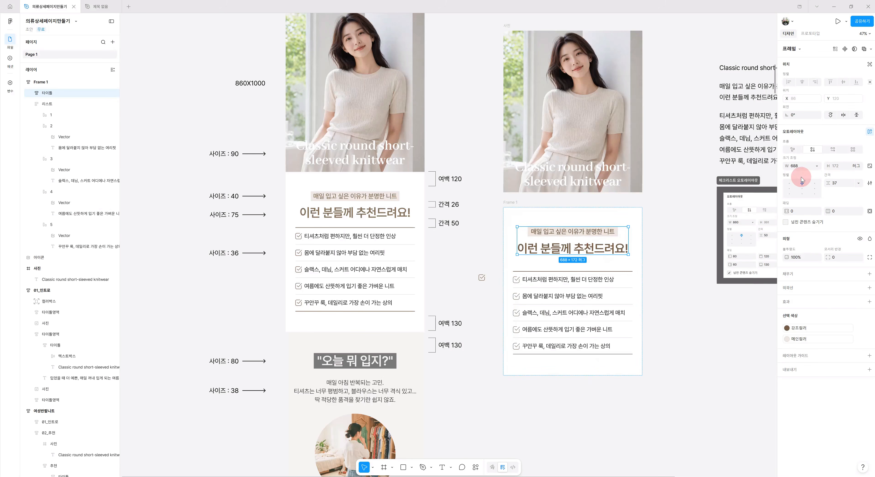
left_click(817, 165)
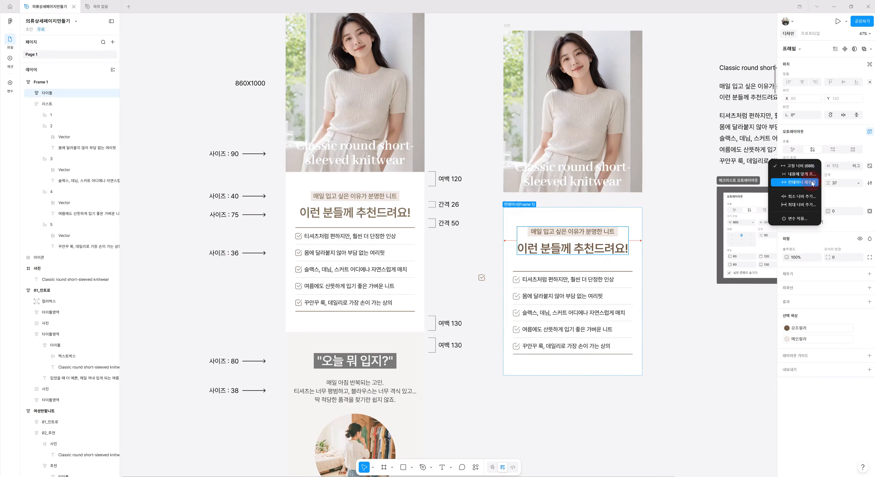
left_click(812, 183)
left_click(585, 288)
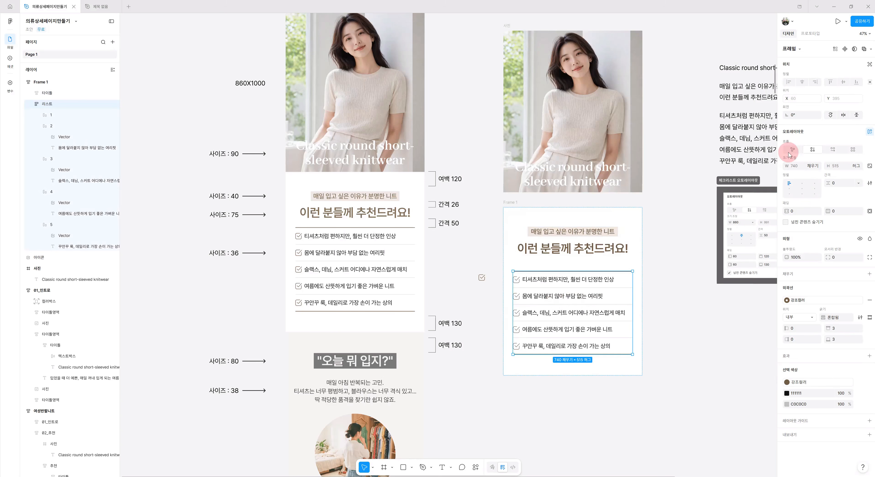
- Set the gap between the title and the checklist in their parent frame to 50
left_click(613, 215)
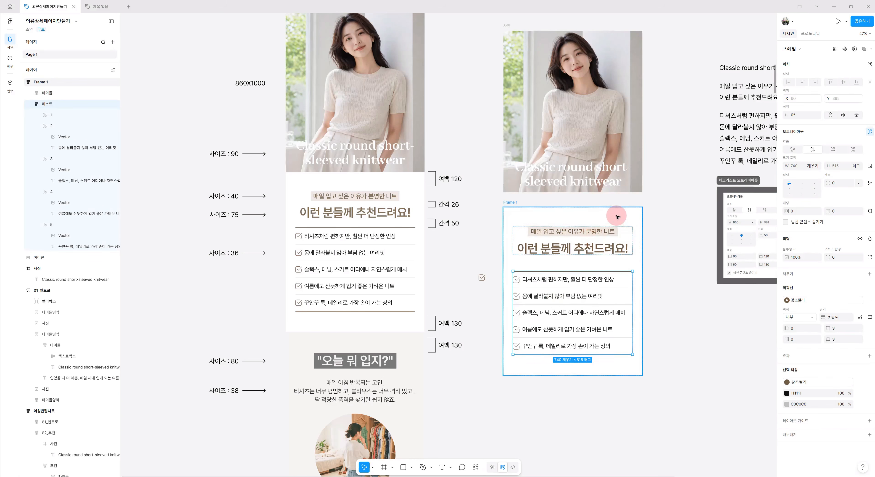
left_click(607, 247)
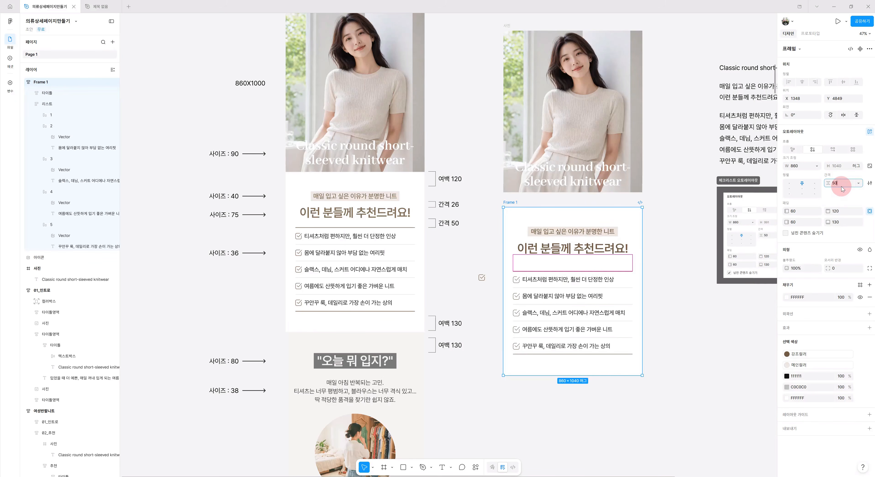
key("Return")
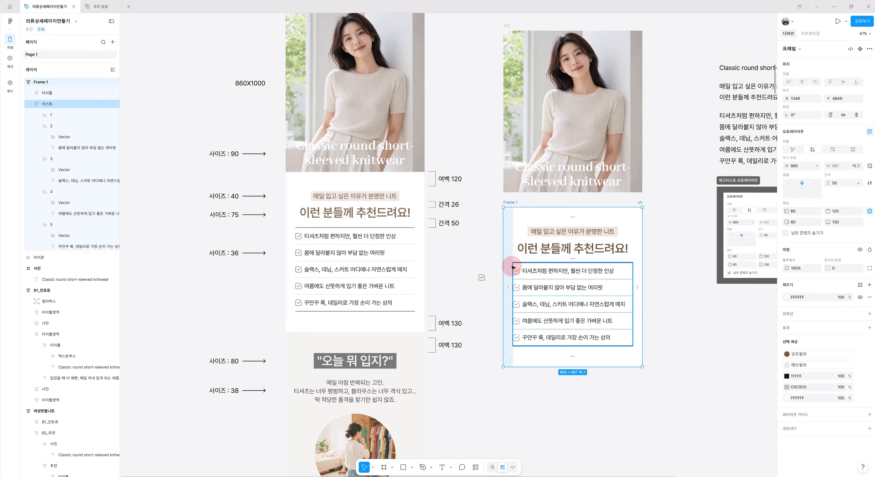
- Rename the title-and-checklist frame as 추천
double_click(512, 204)
type("치")
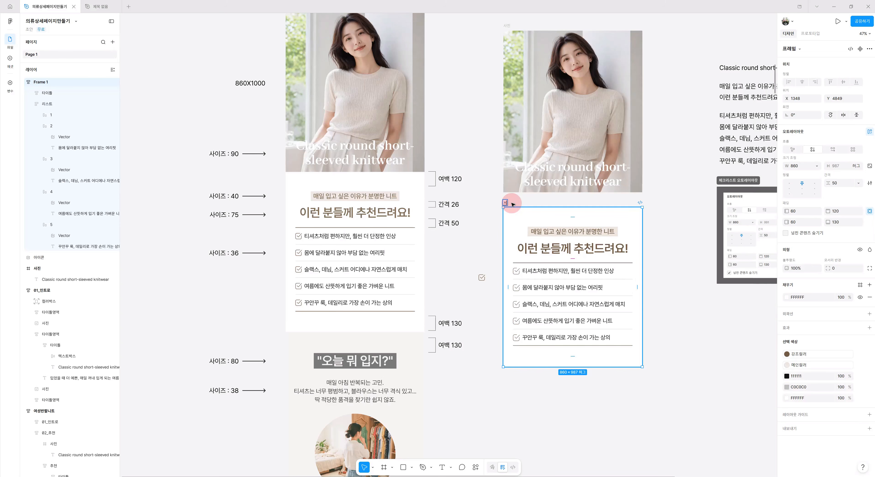
type("천")
key("Return")
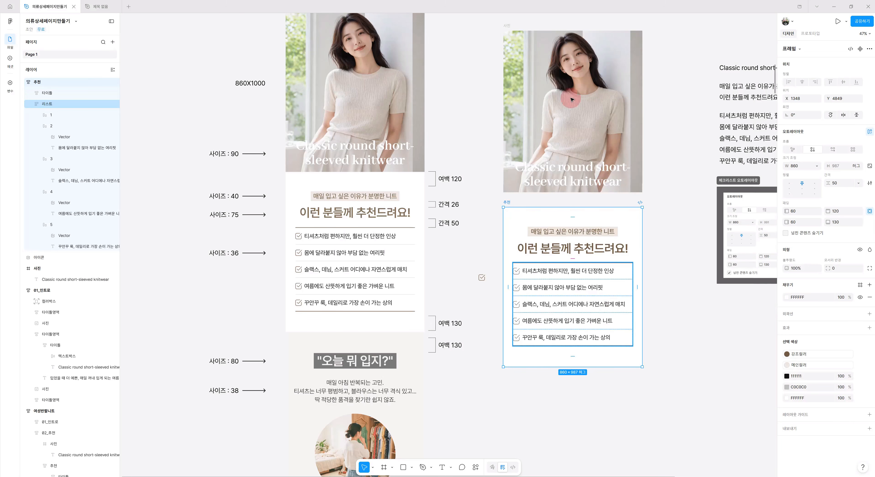
- Wrap the 사진 and 추천 frames in a vertical auto layout frame with top-center alignment and a gap of 0
left_click_drag(491, 19, 670, 400)
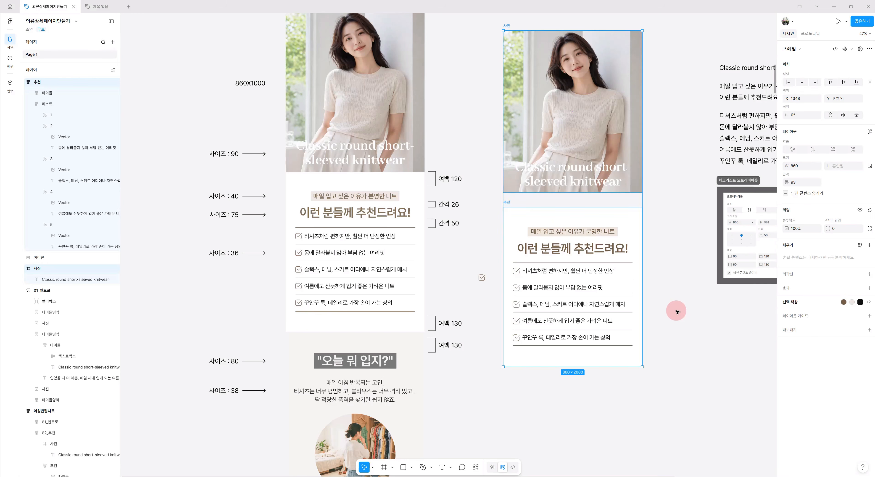
key("shift+a")
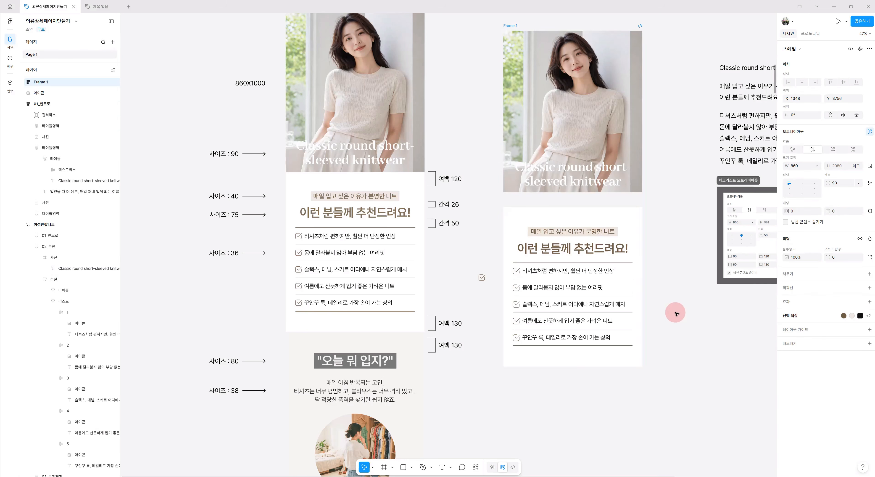
left_click(812, 168)
left_click(812, 168)
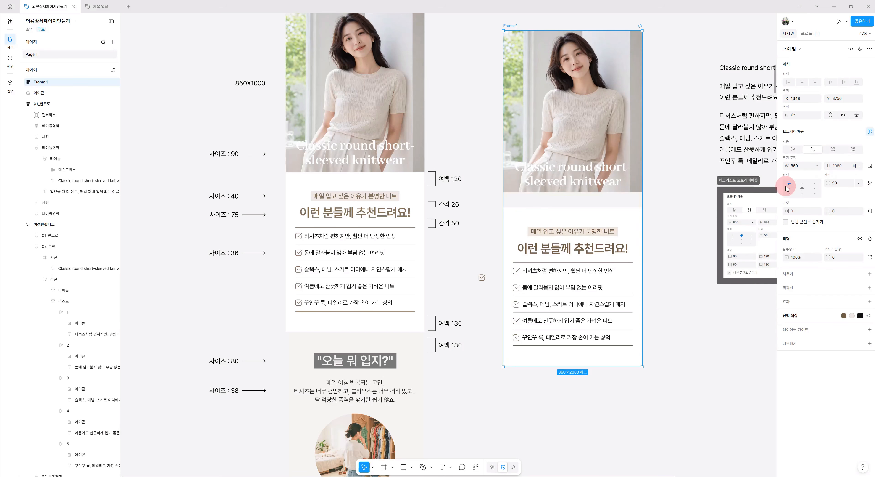
left_click(802, 184)
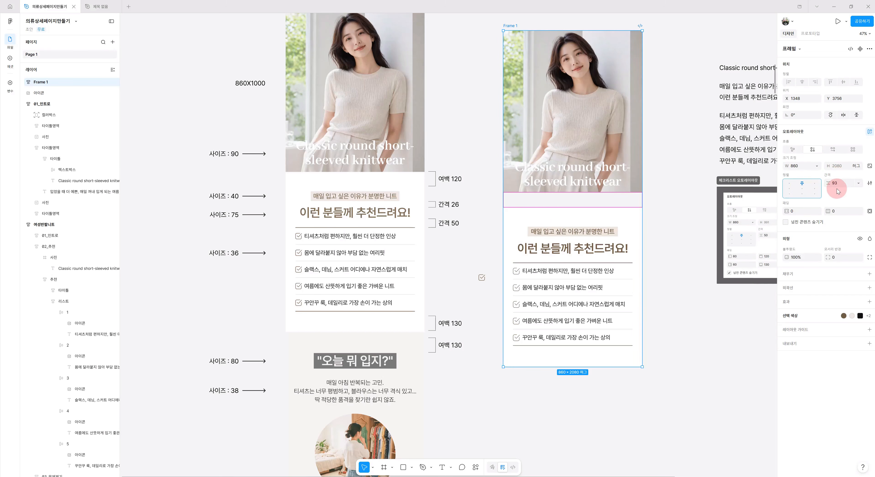
left_click(844, 184)
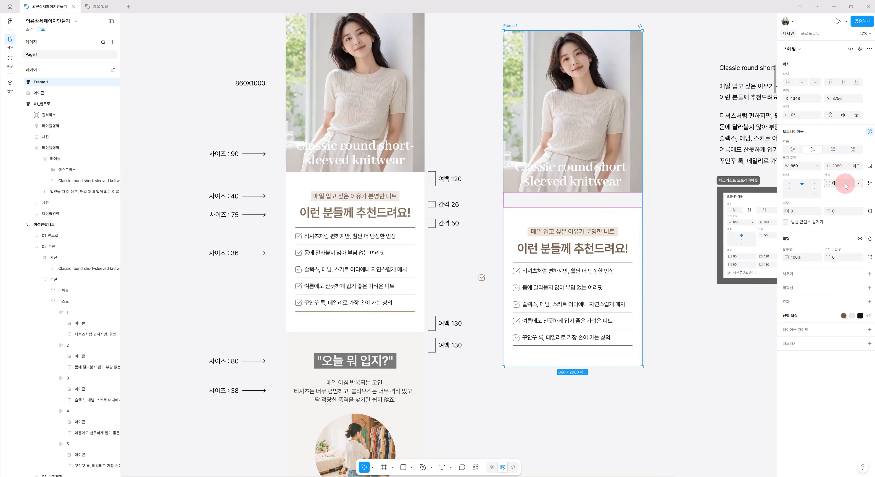
key("Return")
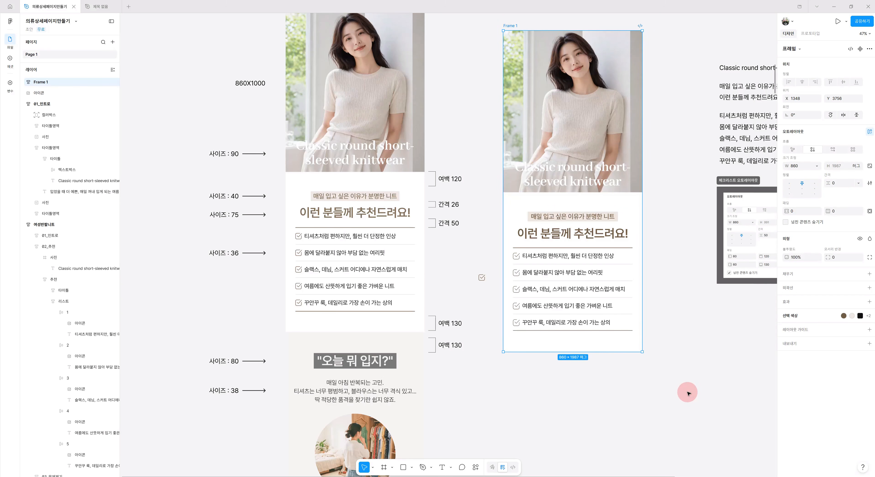
- Rename the new frame containing the photo and the recommendation block as 02_추천
scroll(686, 393, "up", 5)
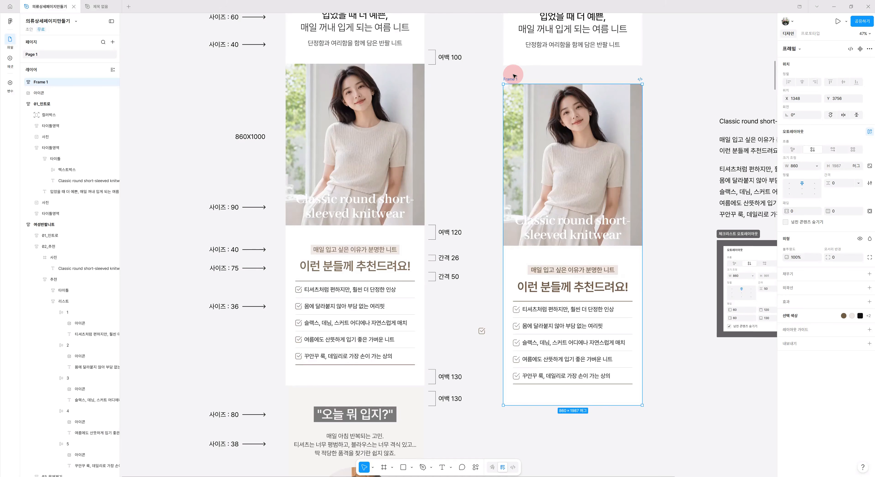
double_click(510, 80)
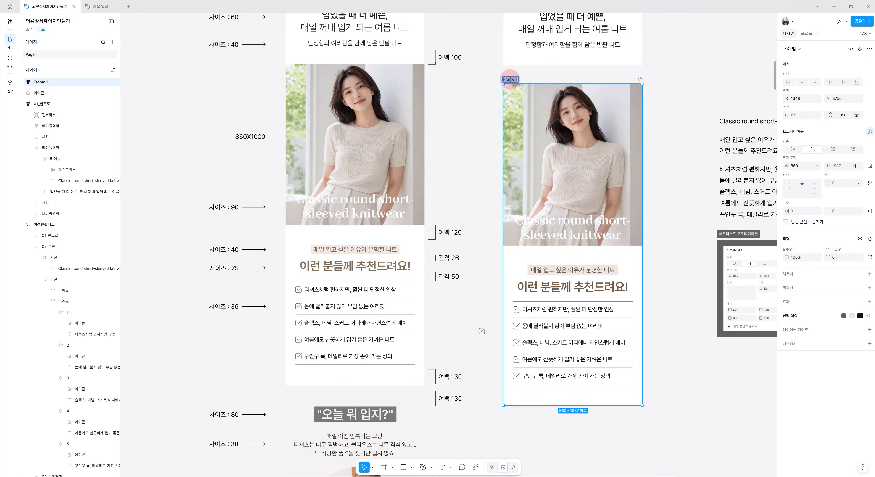
type("02_")
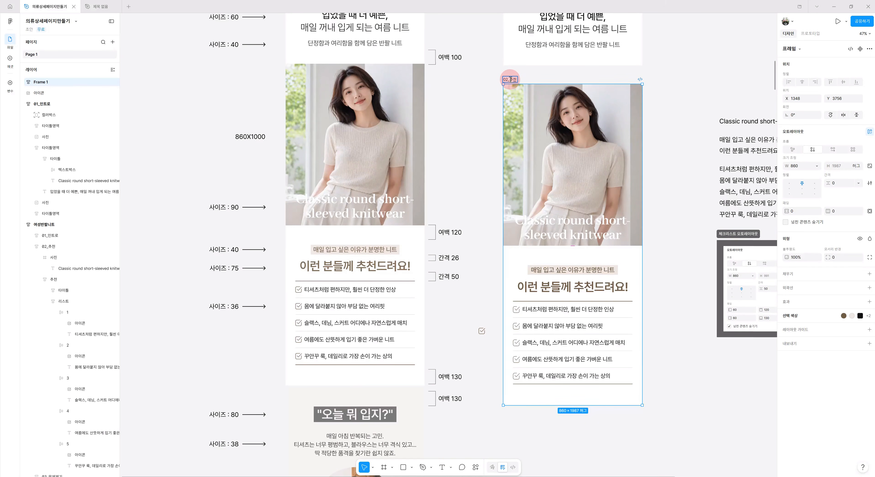
type("추천")
key("Return")
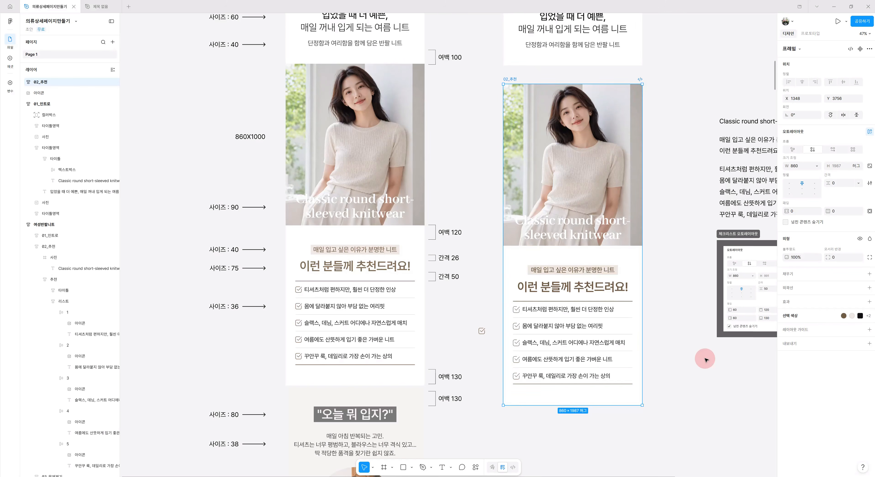
scroll(680, 373, "up", 1)
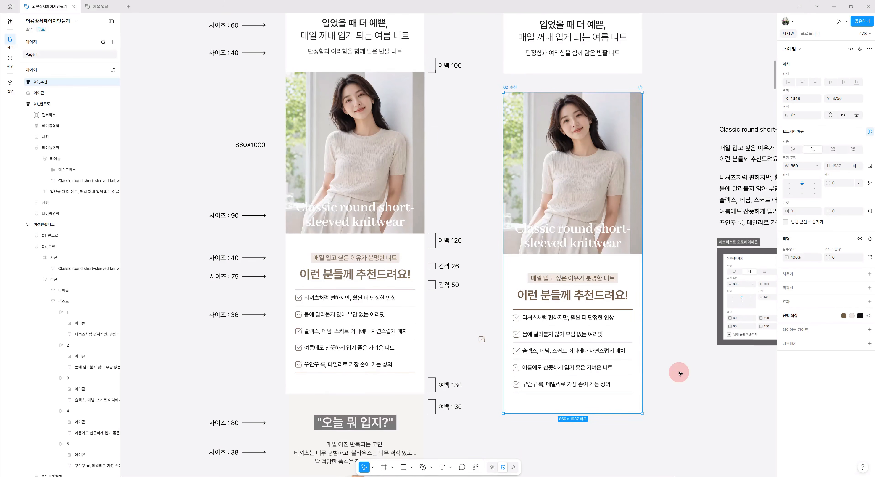
left_click_drag(678, 291, 611, 267)
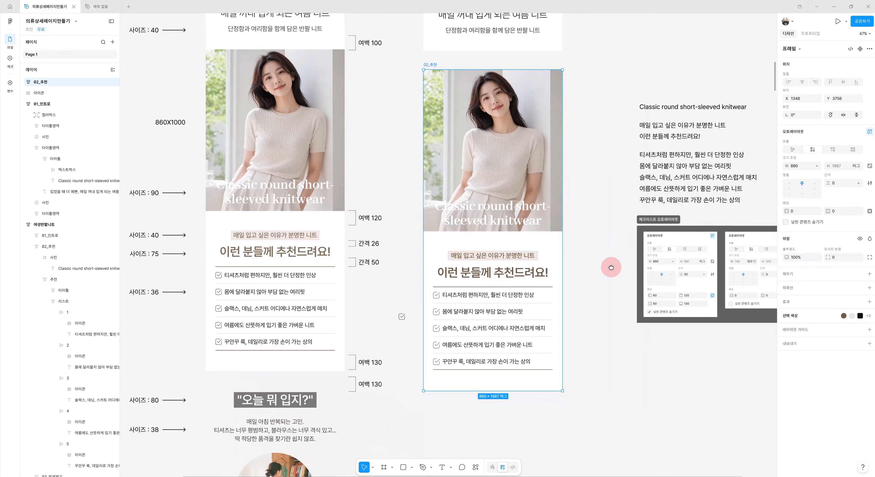